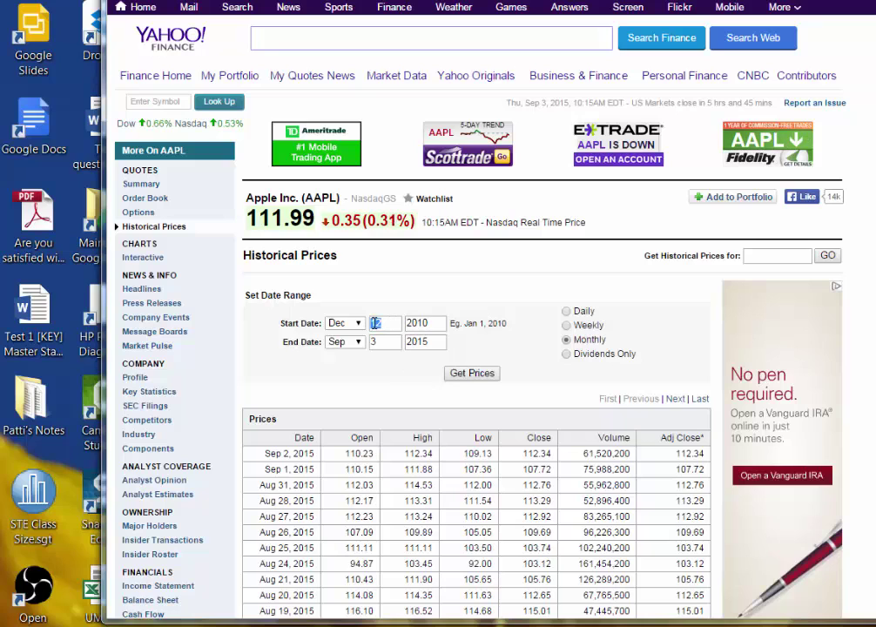
Step: Retrieve Apple's monthly historical prices for the range Dec 1, 2010 to Sep 3, 2015
key("Return")
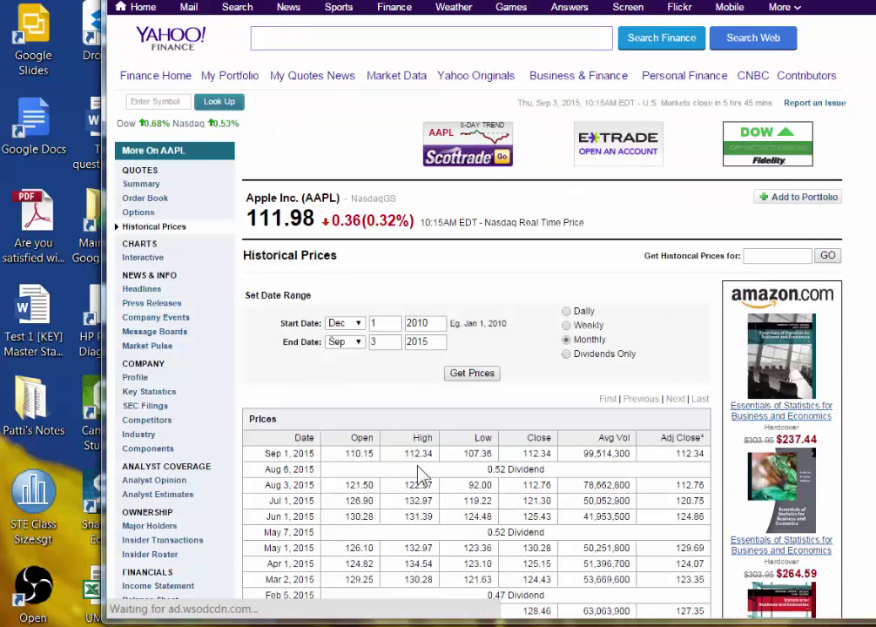
scroll(418, 475, "down", 3)
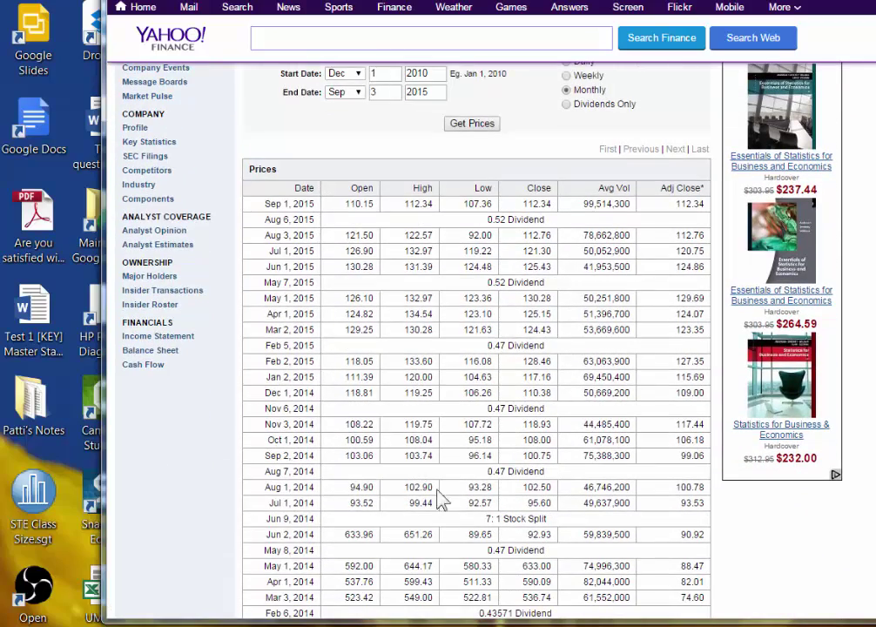
scroll(439, 505, "down", 5)
scroll(440, 512, "down", 7)
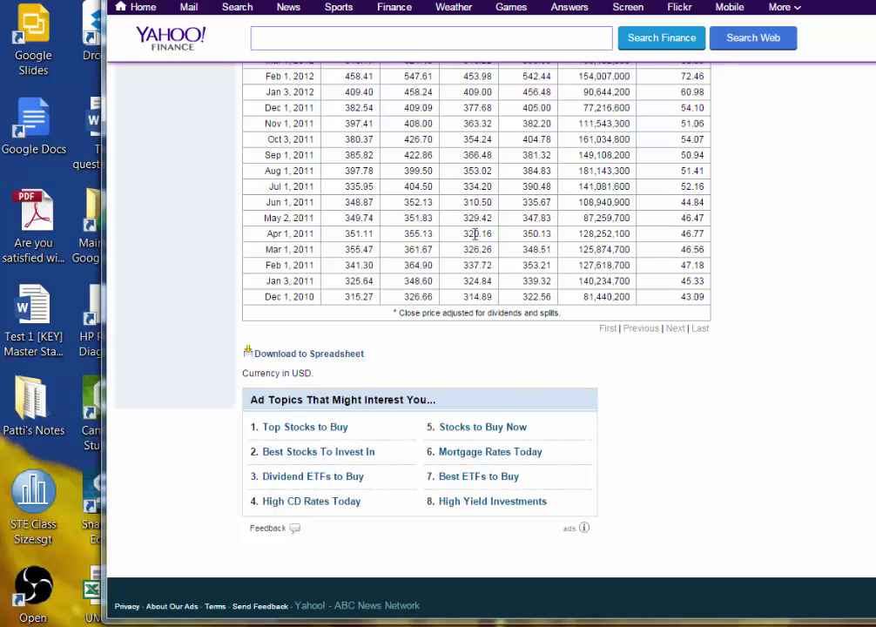
Step: Download the prices to a spreadsheet, saving over Apple stock prices in the Admin folder as a Microsoft Excel Comma Separated Values File
left_click(297, 357)
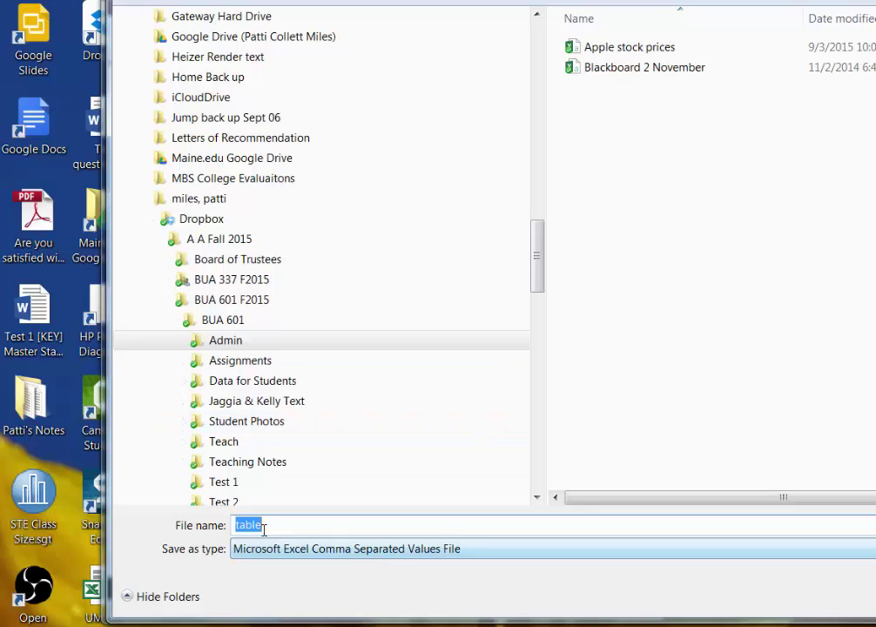
left_click(613, 49)
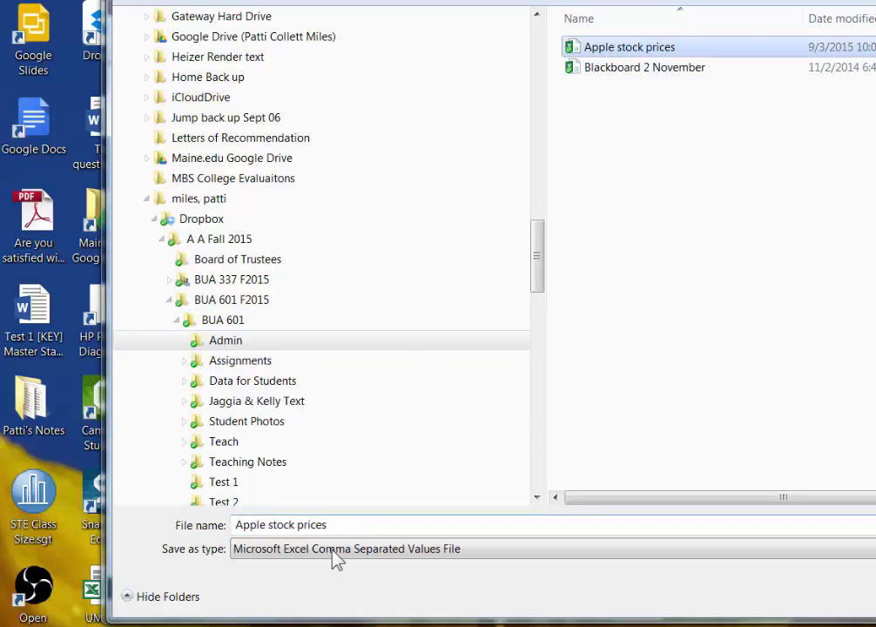
left_click(338, 524)
key("Tab")
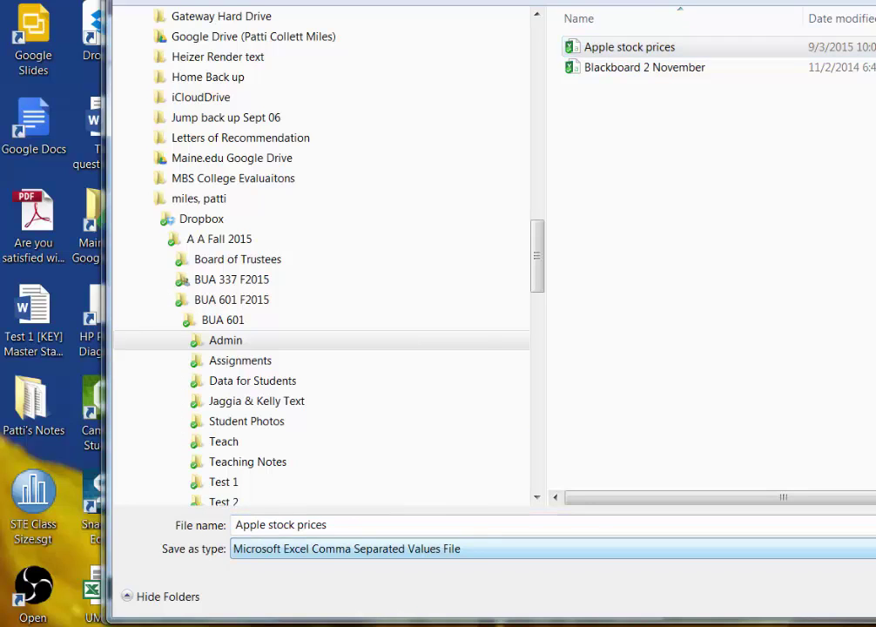
key("alt+Down")
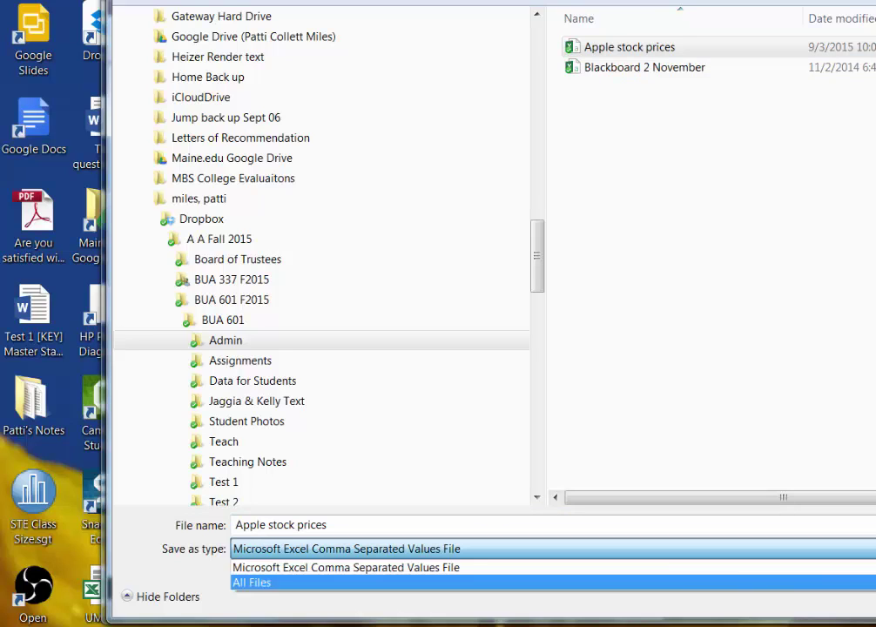
left_click(624, 567)
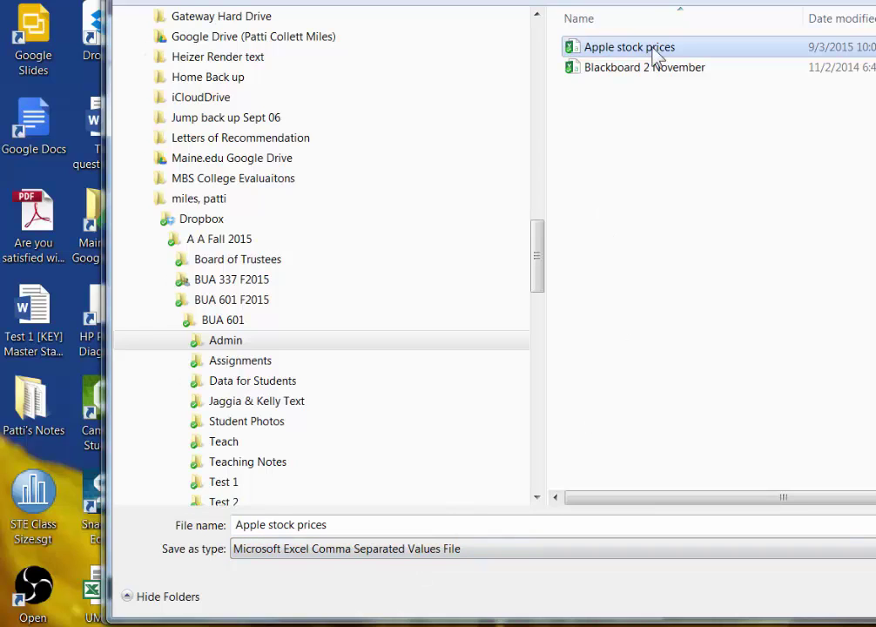
key("Return")
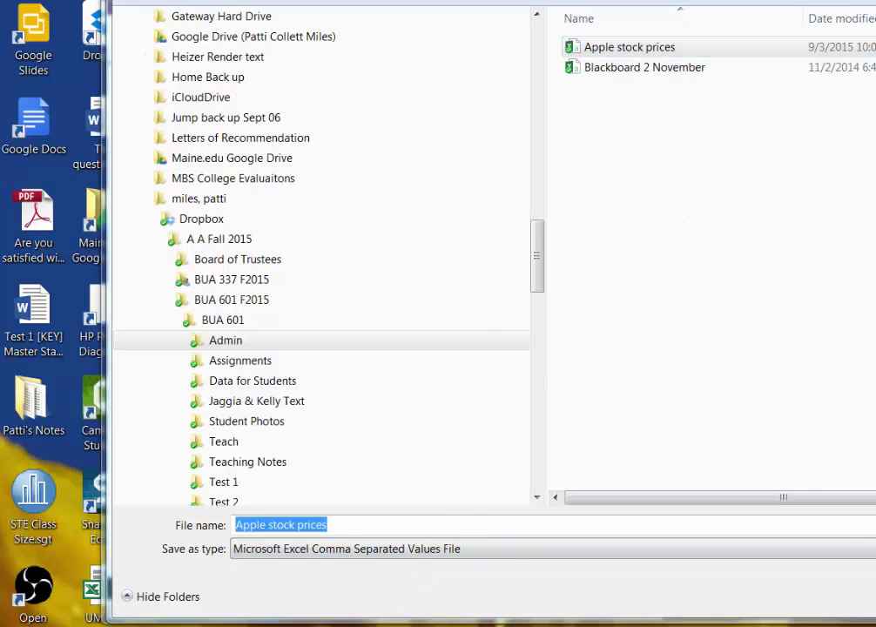
left_click(719, 348)
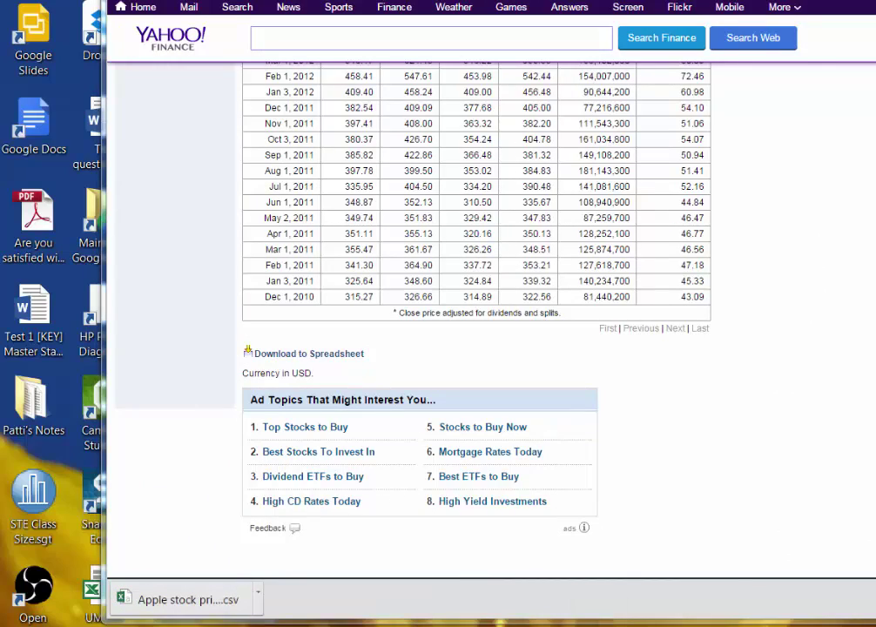
Step: Switch to the file explorer and open the Apple stock prices file from the Ch 1 folder
key("alt+Tab")
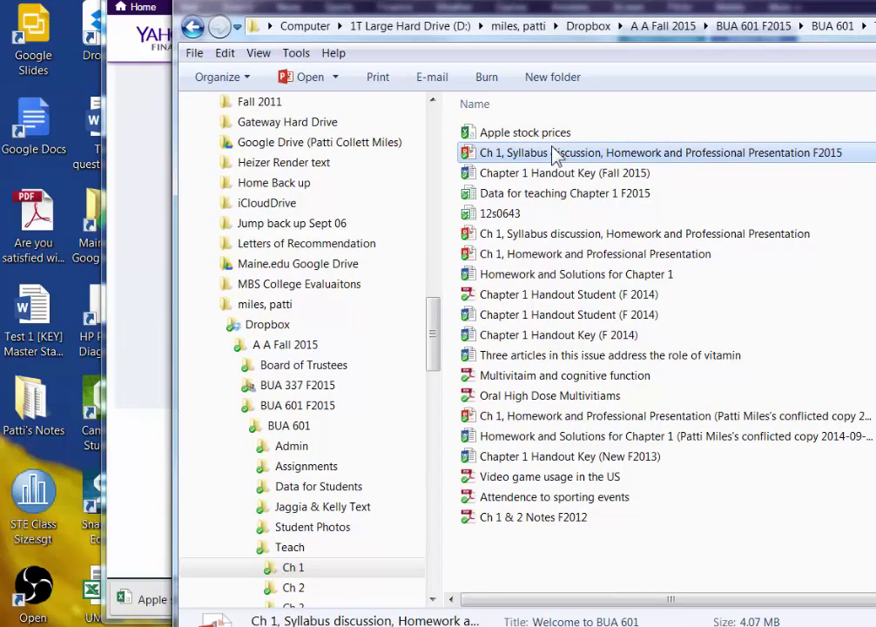
left_click(533, 136)
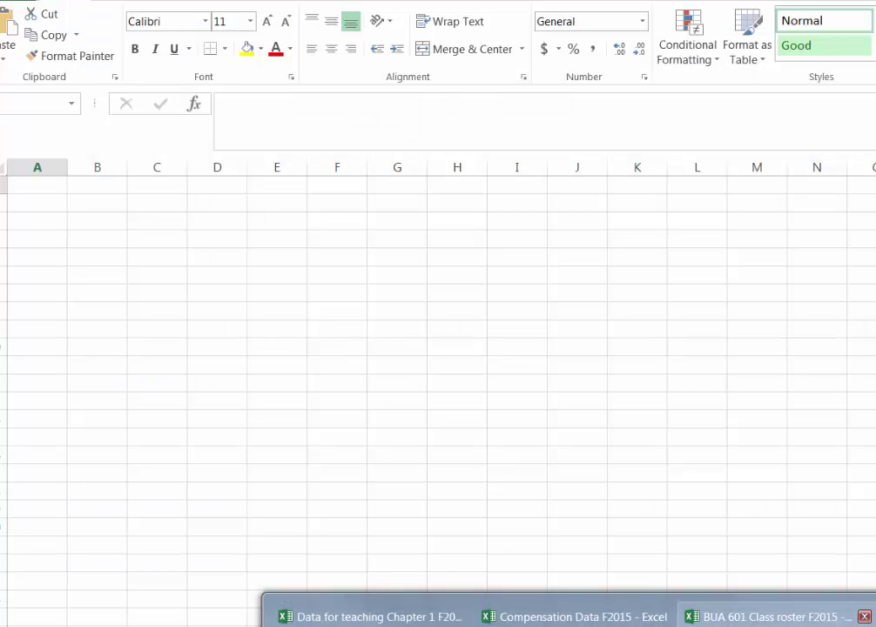
left_click(766, 616)
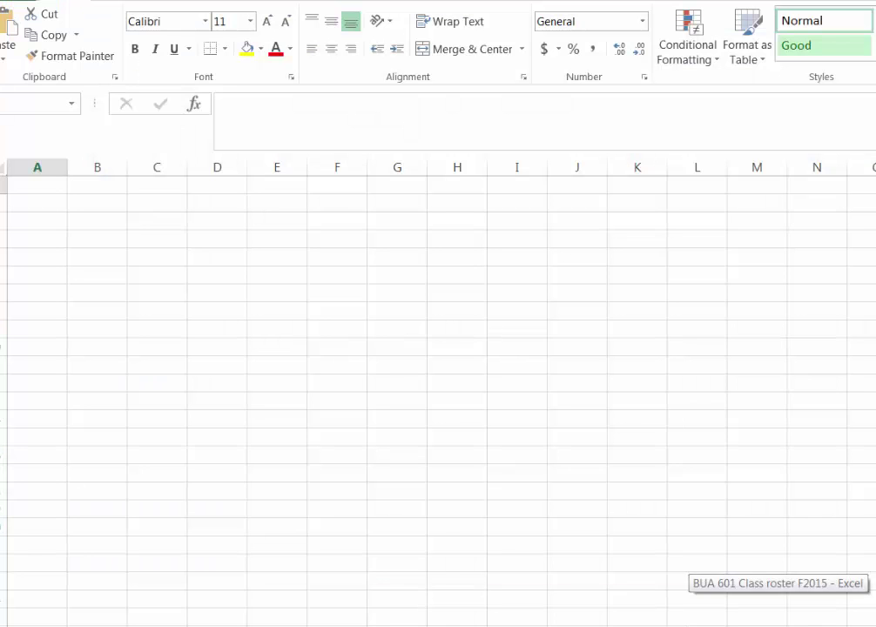
left_click(427, 366)
left_click(10, 3)
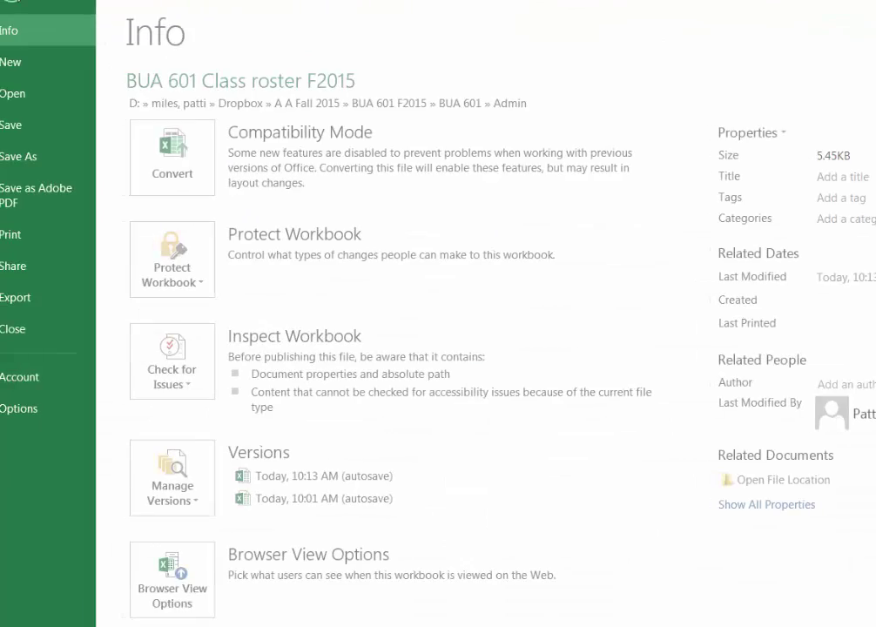
left_click(28, 94)
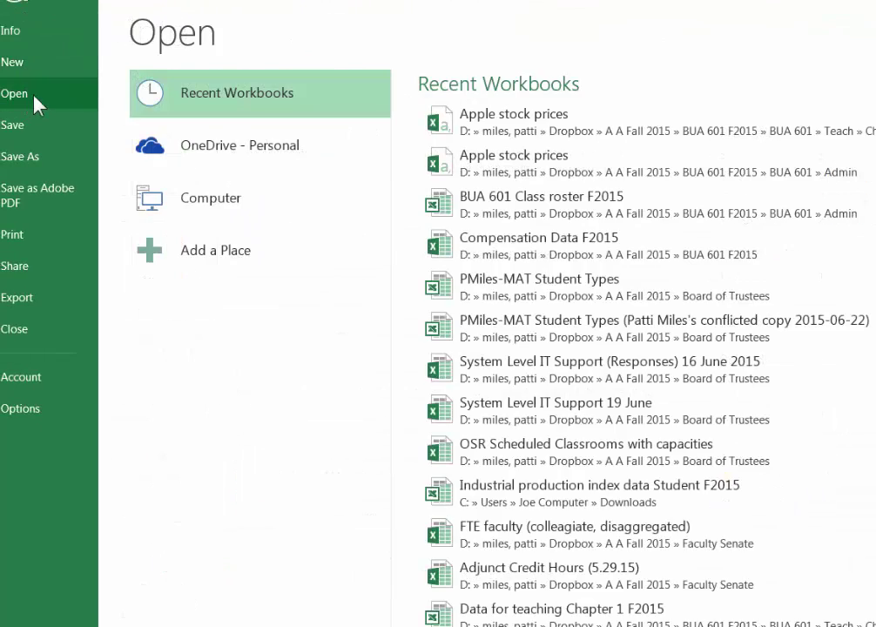
left_click(230, 202)
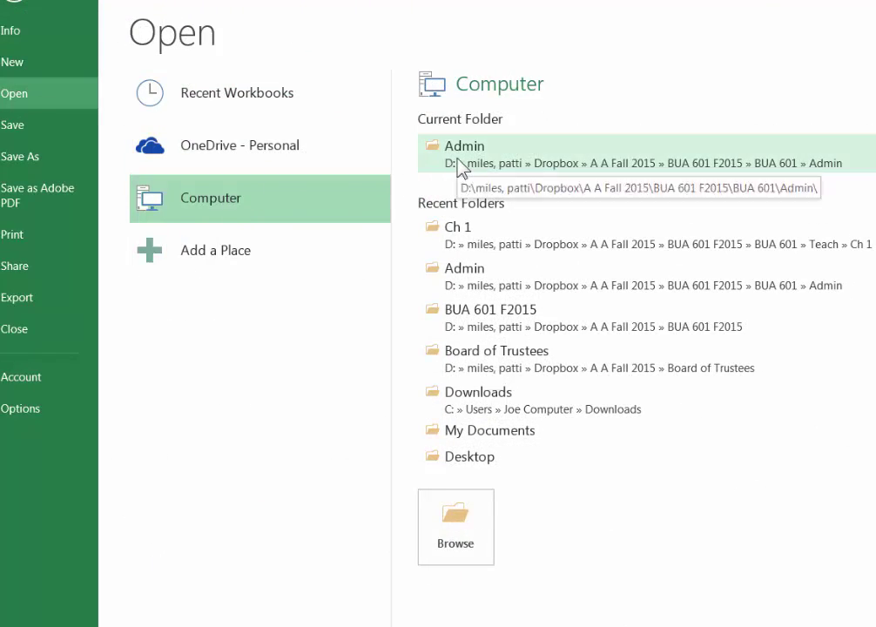
left_click(459, 166)
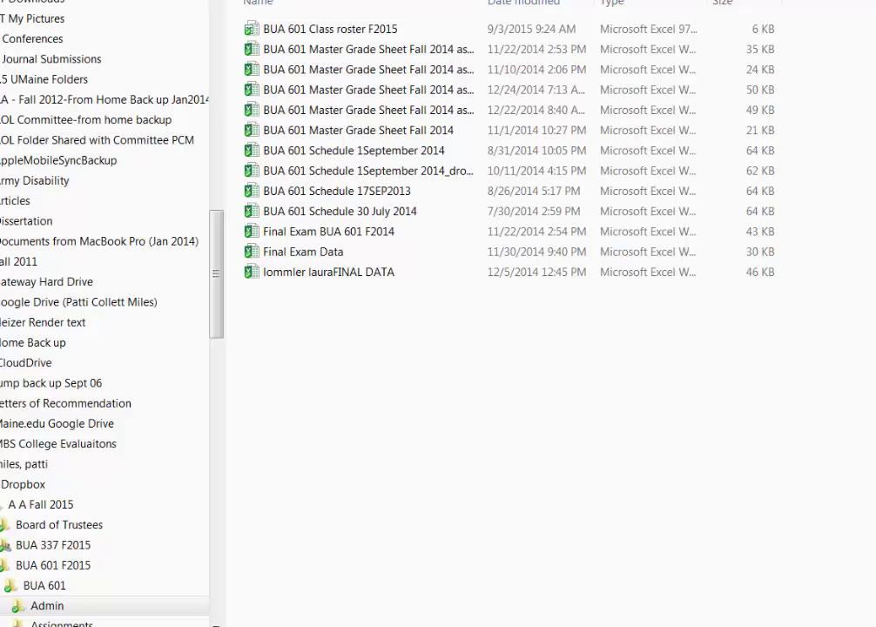
key("Escape")
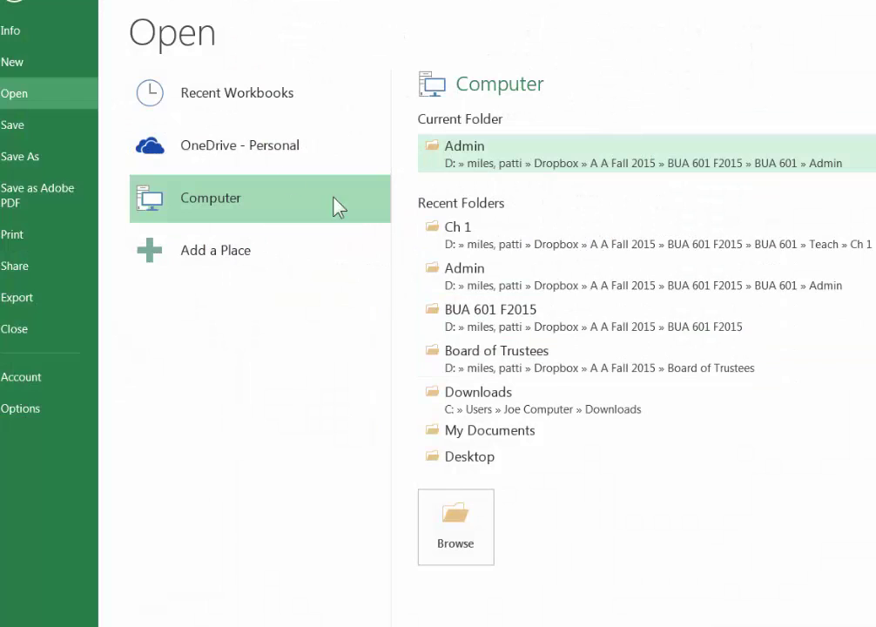
left_click(13, 2)
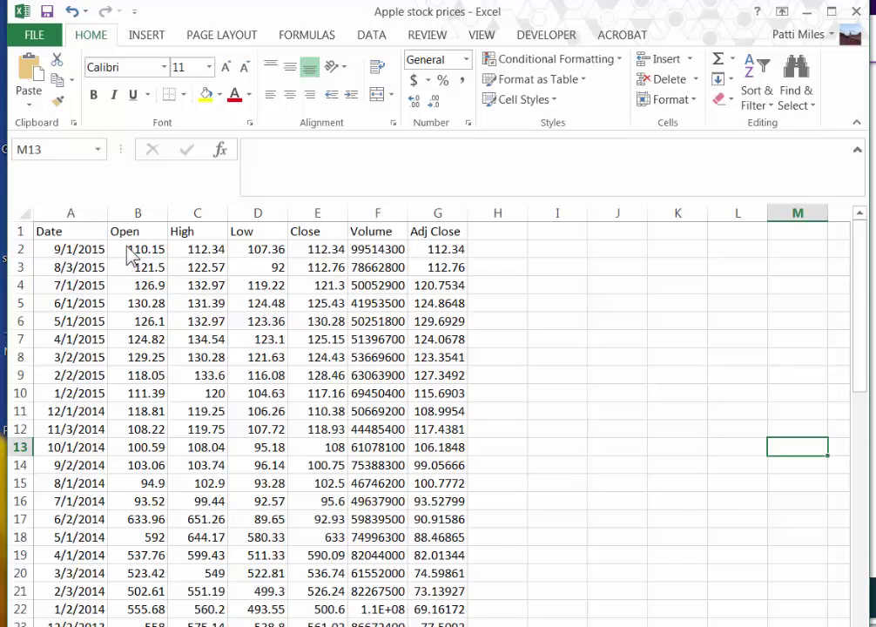
Step: Format all values from the Open column through Adj Close with one decimal place and center them
left_click_drag(130, 250, 435, 252)
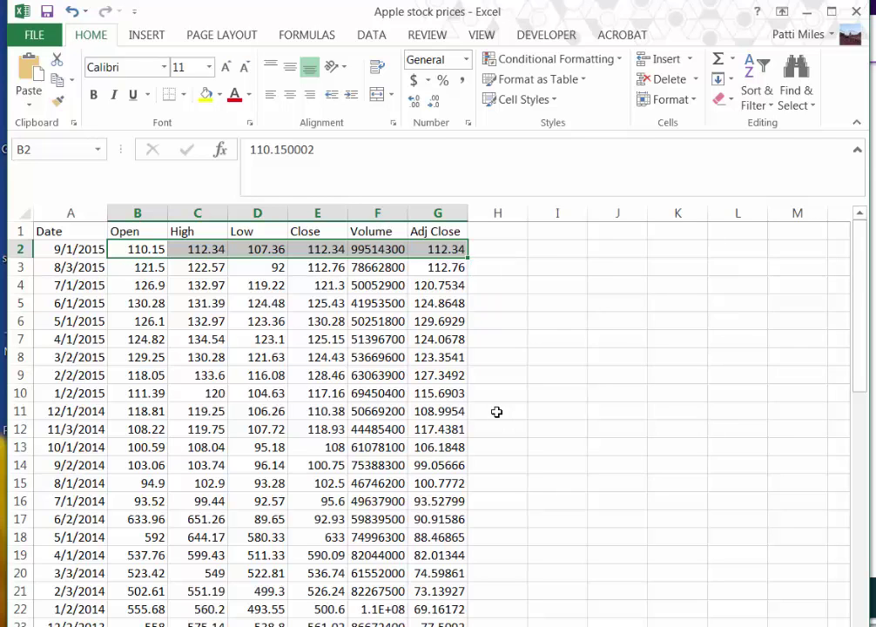
key("ctrl+shift+Down")
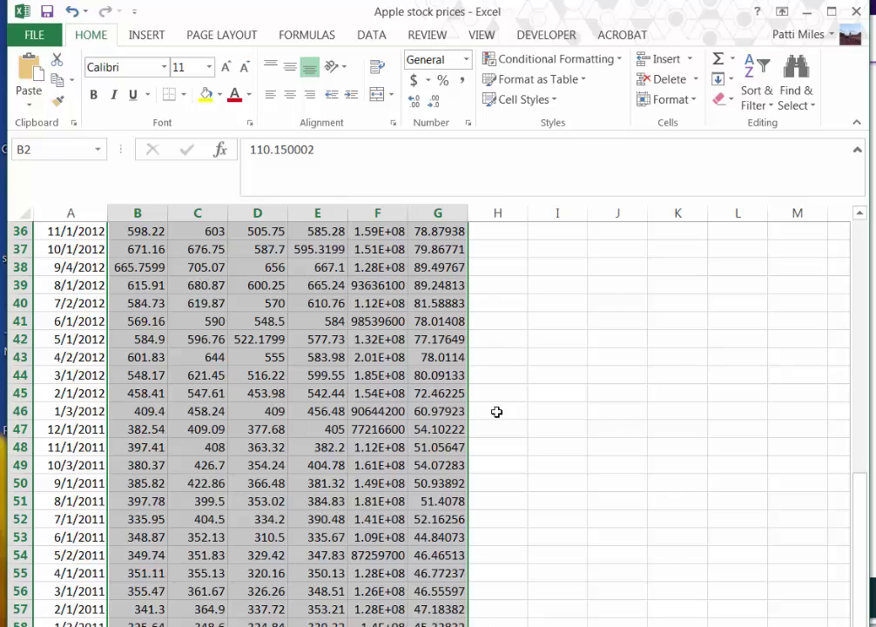
left_click(431, 105)
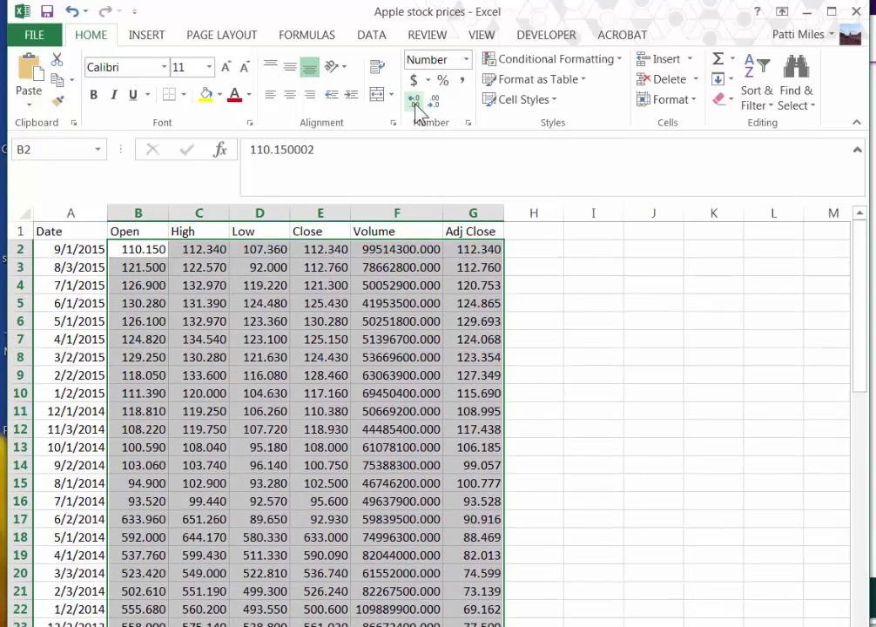
left_click(434, 105)
left_click(435, 105)
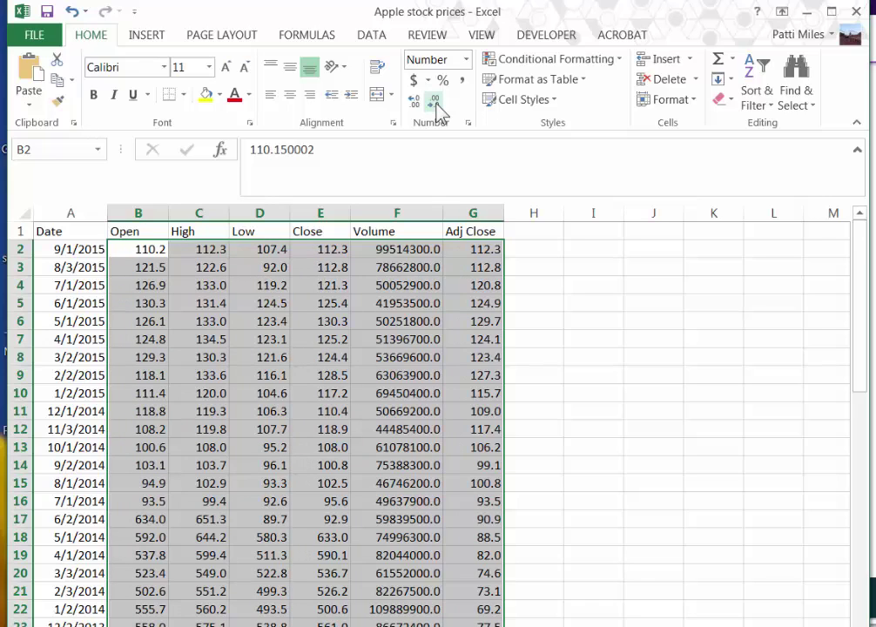
left_click(293, 98)
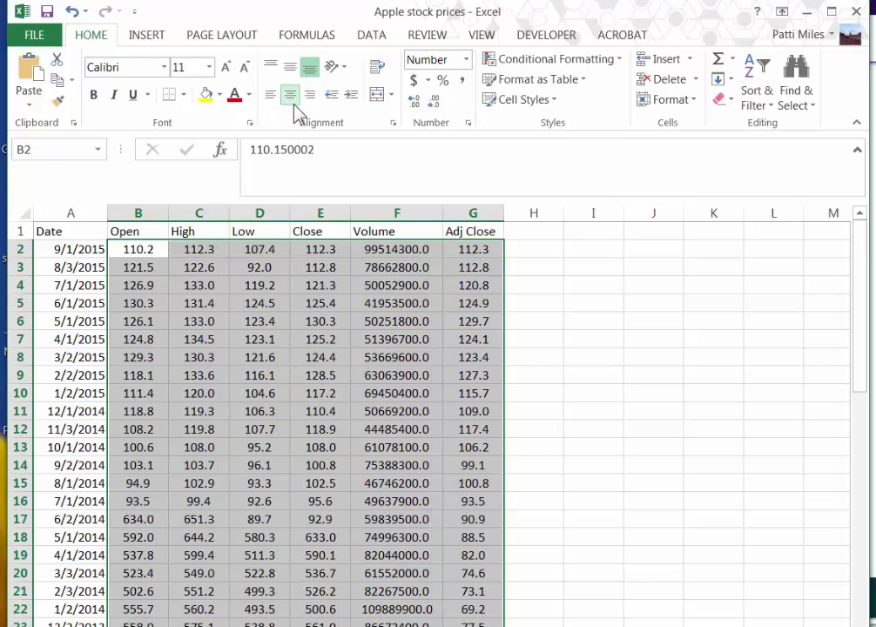
left_click(573, 308)
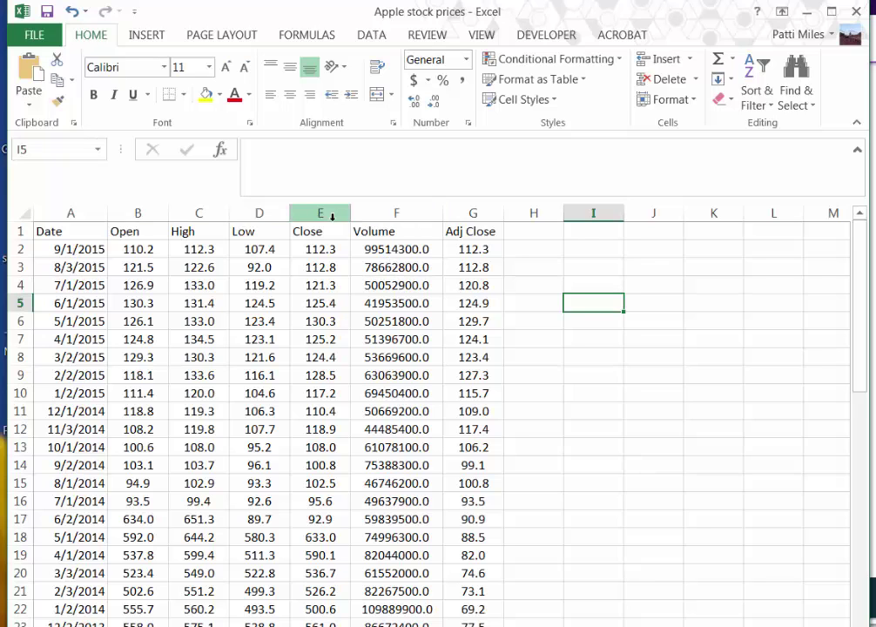
Step: Hide the Open, High, Low and Close columns (B to E)
left_click_drag(320, 212, 143, 214)
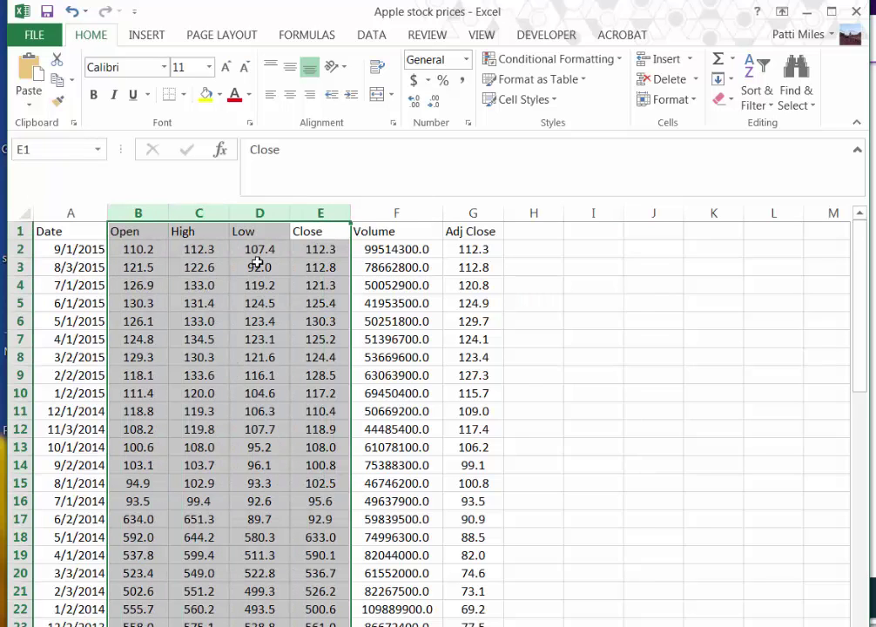
right_click(245, 347)
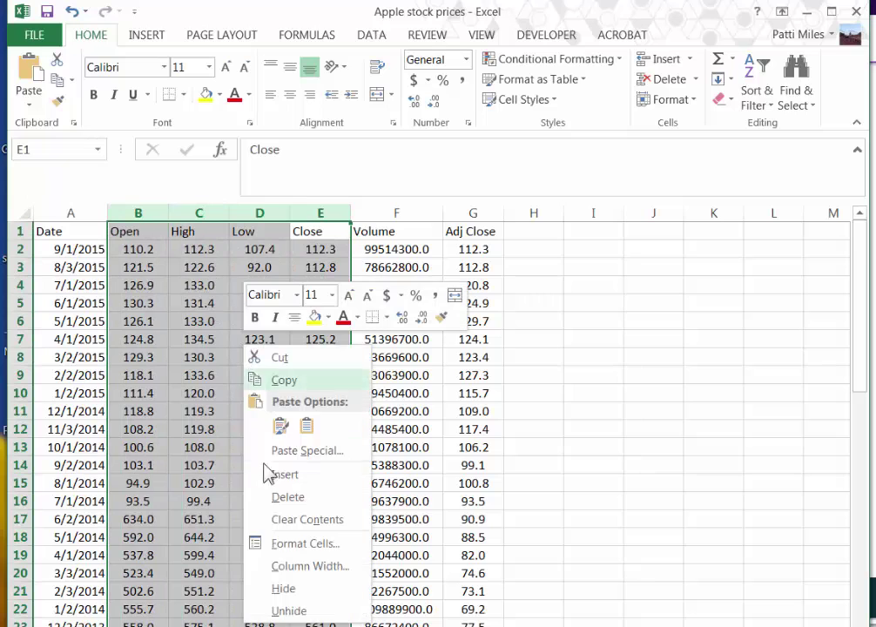
left_click(289, 588)
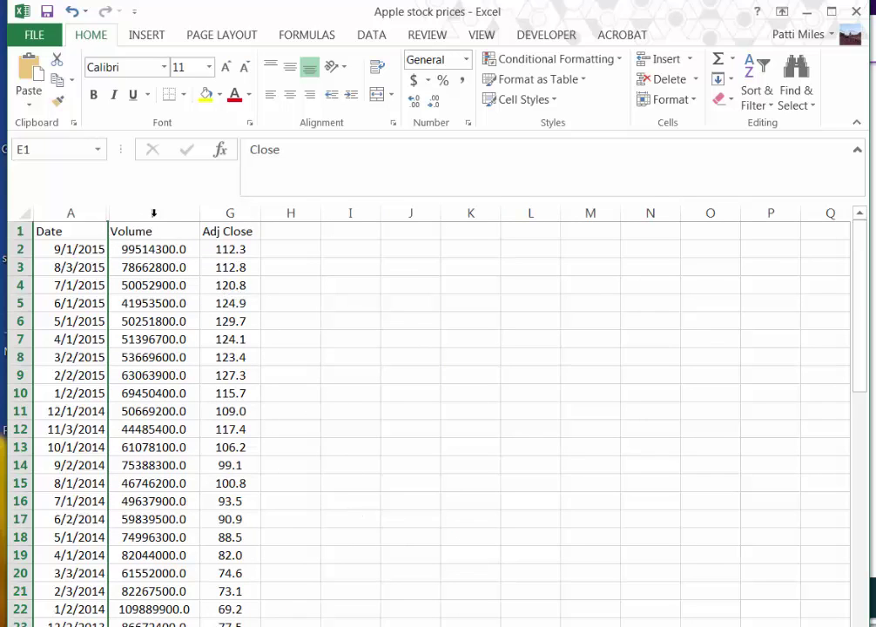
Step: Format all Volume values in column F with comma thousands separators and no decimal places
left_click(154, 212)
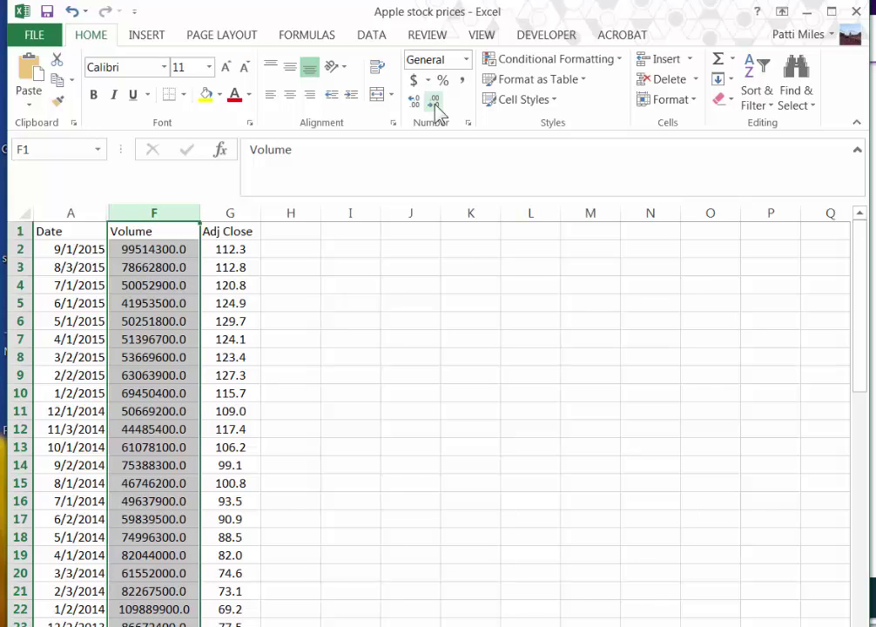
left_click(158, 248)
key("ctrl+shift+Down")
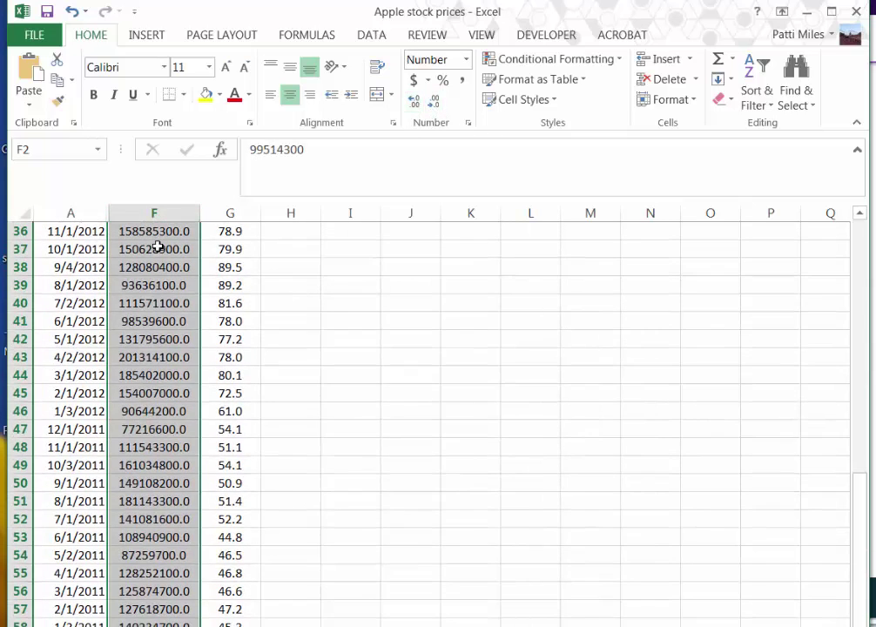
left_click(416, 103)
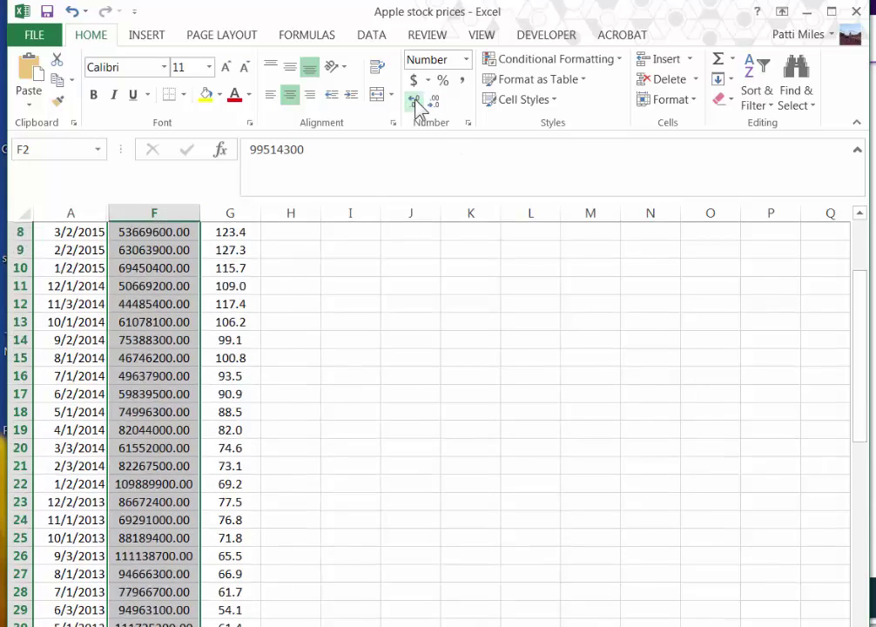
left_click(434, 102)
left_click(433, 102)
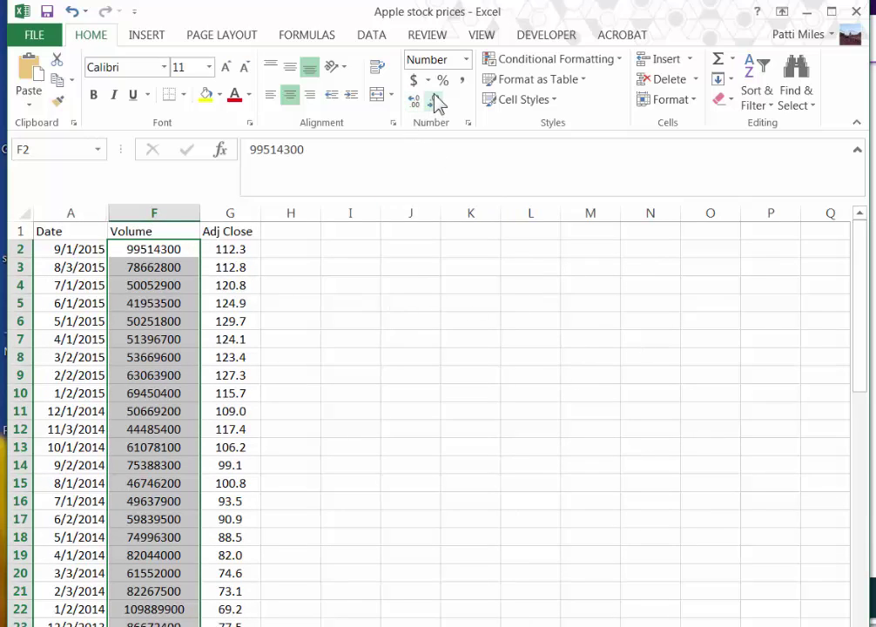
left_click(461, 87)
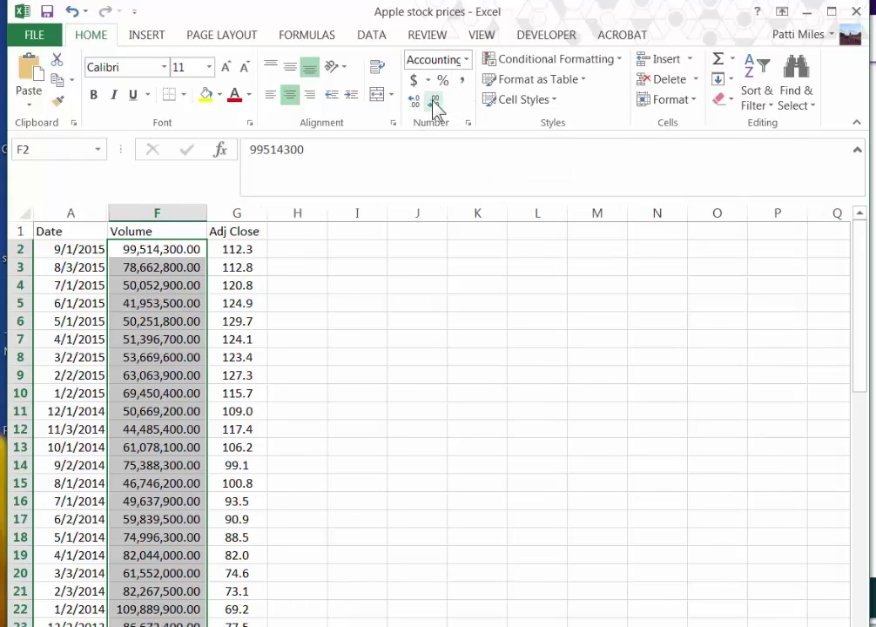
left_click(433, 106)
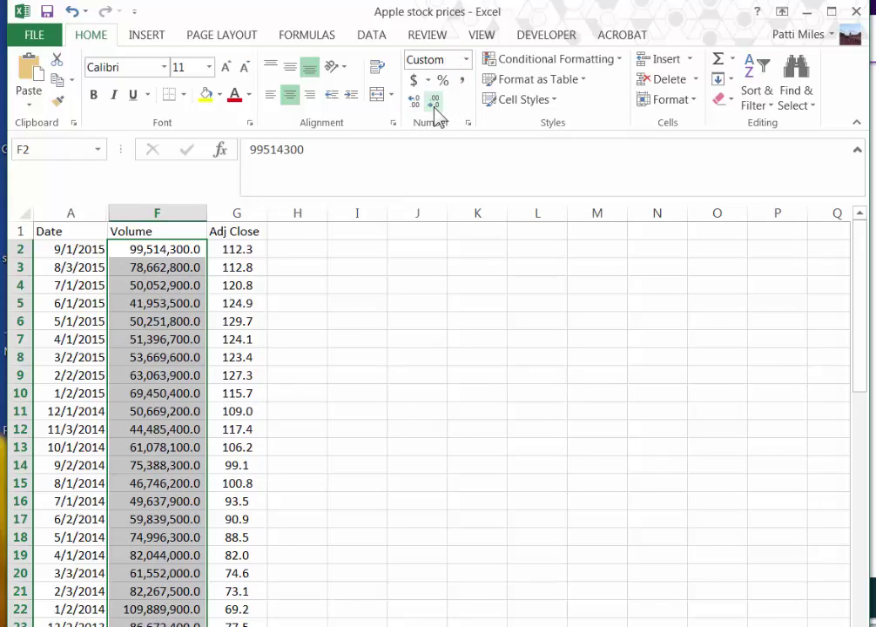
left_click(433, 106)
left_click(499, 355)
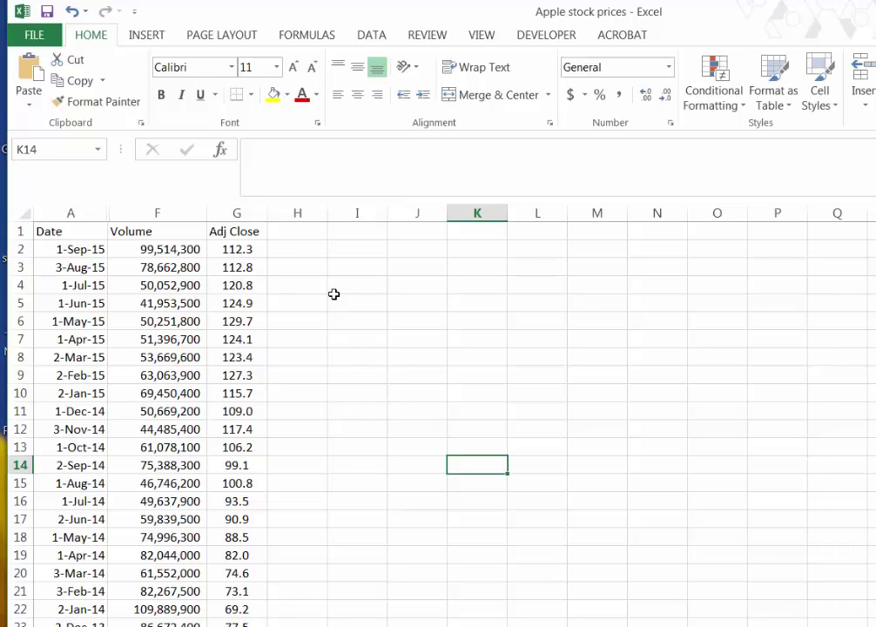
Step: Unhide the Open, High, Low and Close columns between Date and Volume
left_click_drag(96, 214, 123, 212)
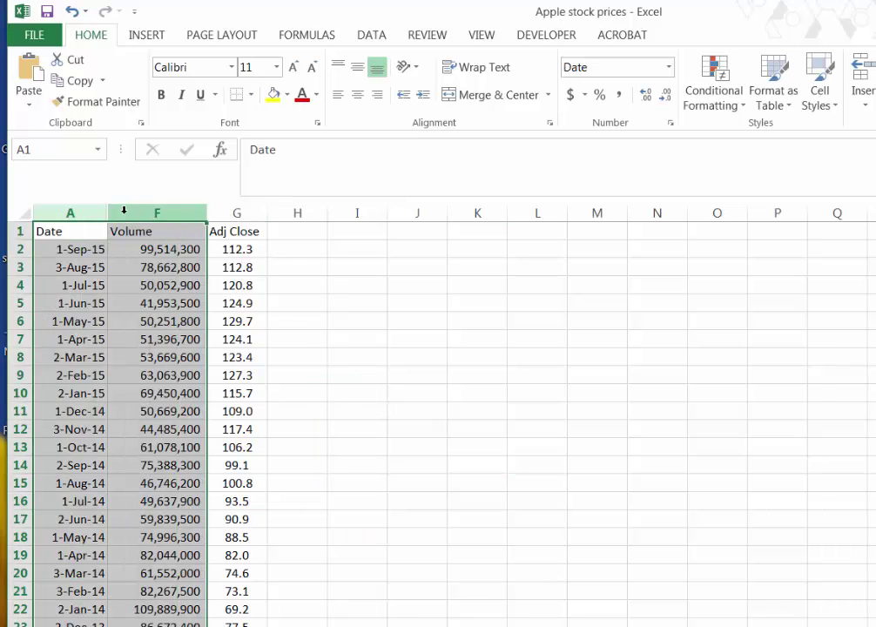
right_click(126, 212)
left_click(190, 481)
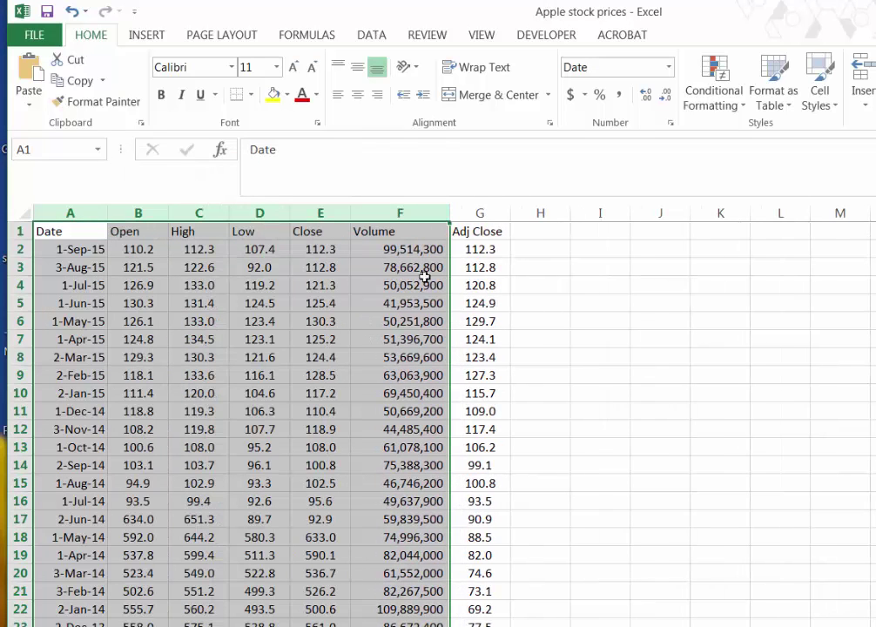
Step: Insert four blank columns between the Date and Open columns
left_click_drag(137, 211, 320, 211)
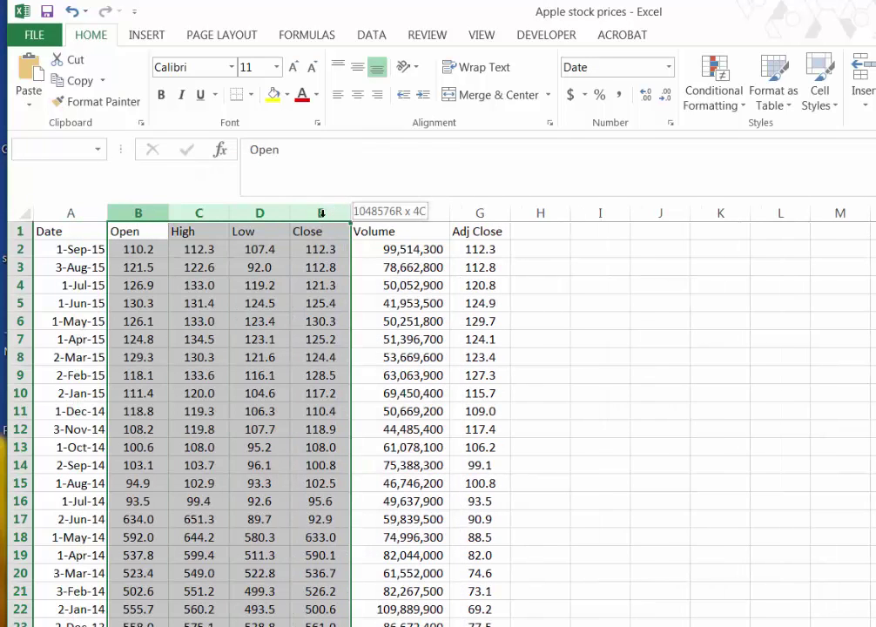
right_click(274, 289)
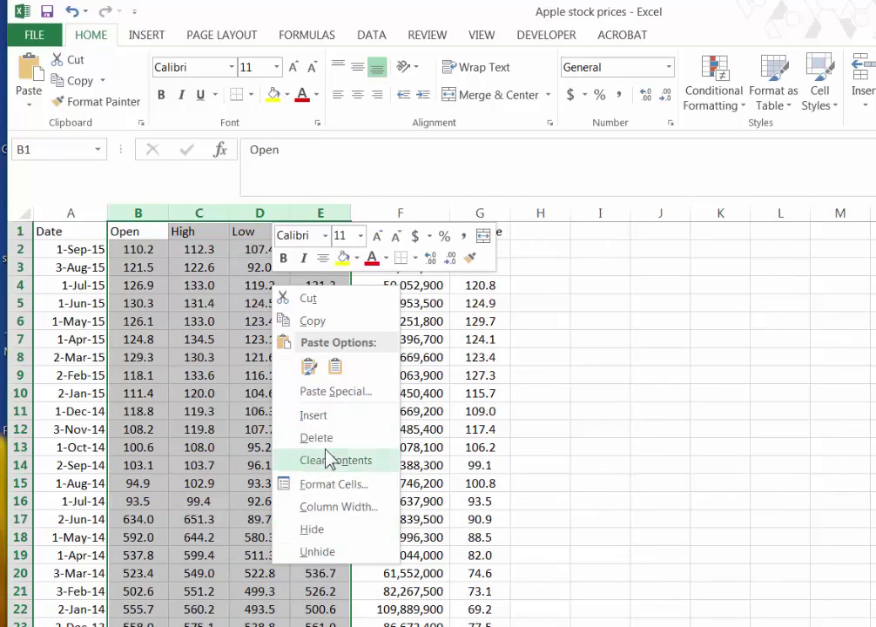
left_click(326, 418)
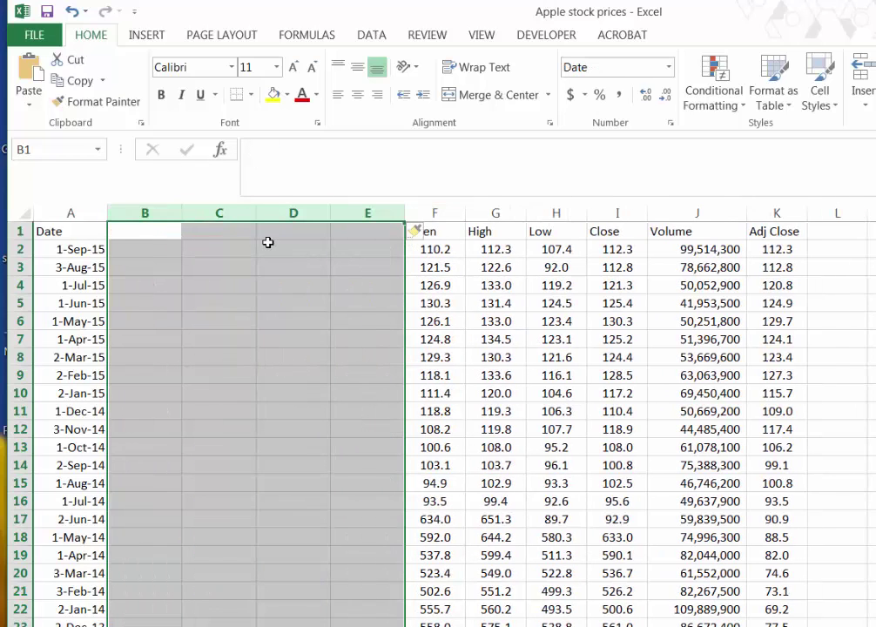
left_click(186, 253)
Step: Start Text to Columns on the Date column with Delimited as the original data type and proceed to the delimiter settings
left_click(74, 213)
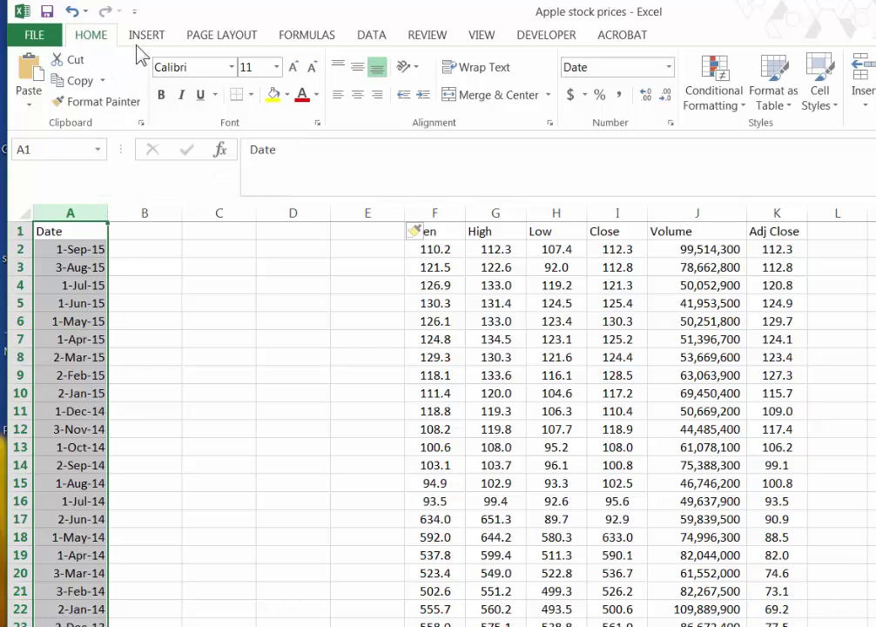
left_click(372, 37)
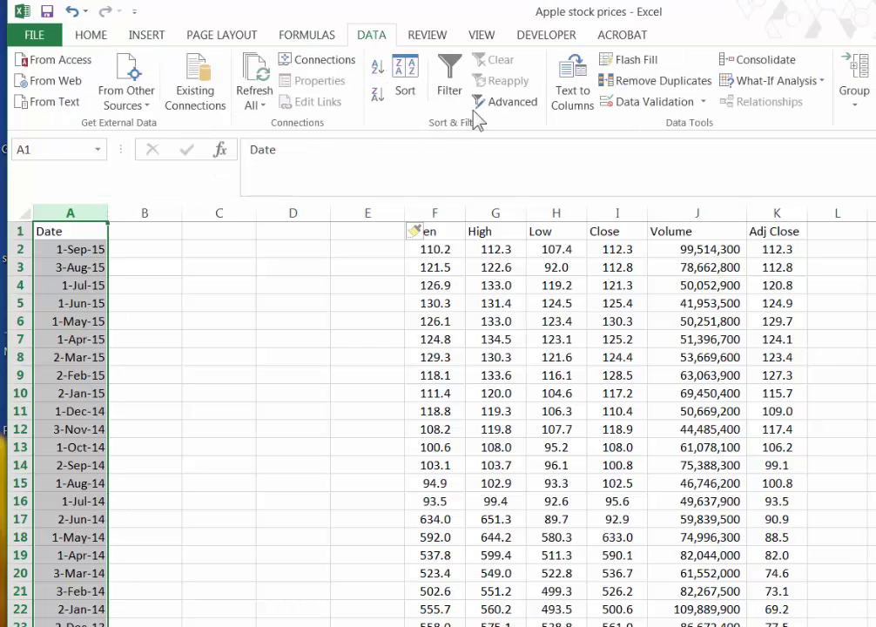
left_click(568, 108)
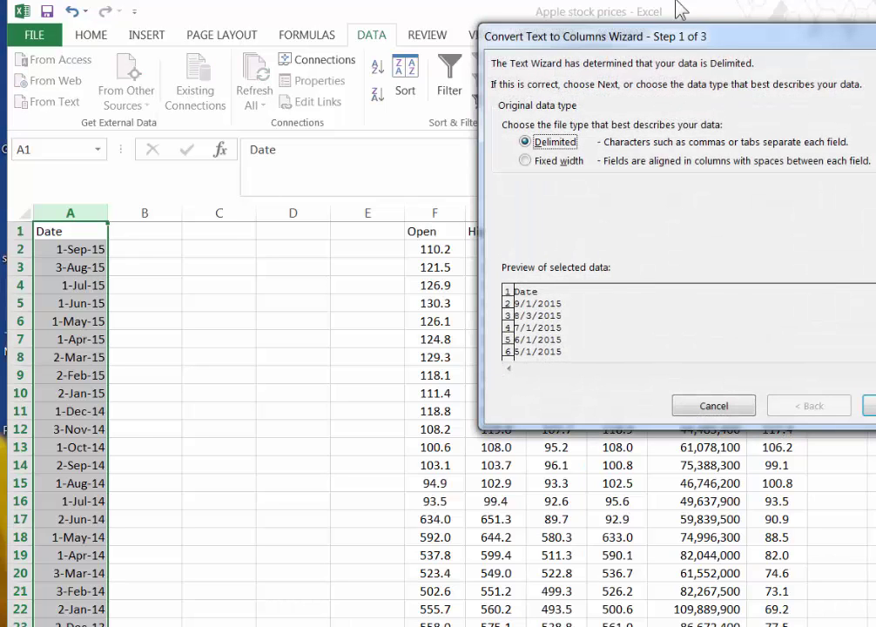
left_click_drag(675, 48, 341, 104)
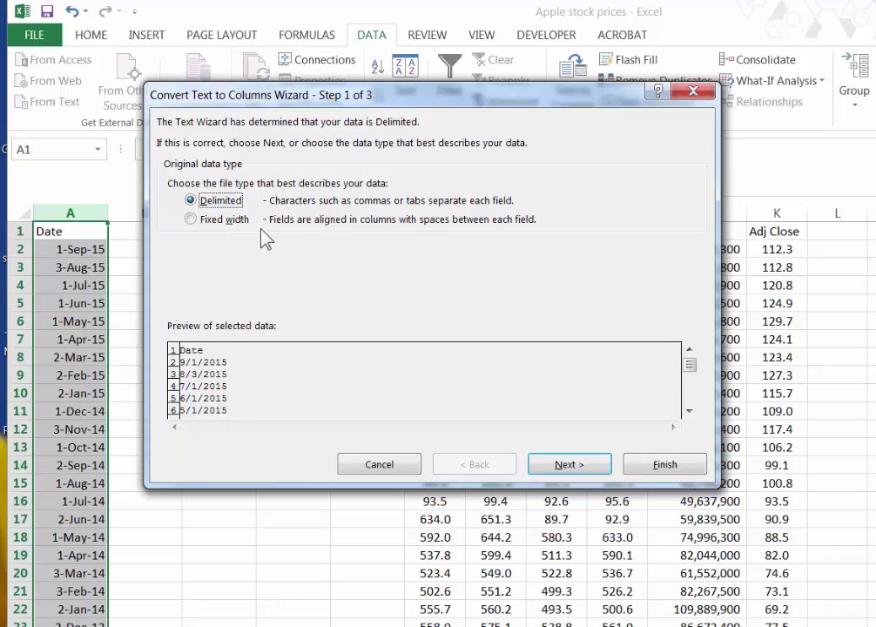
left_click(562, 464)
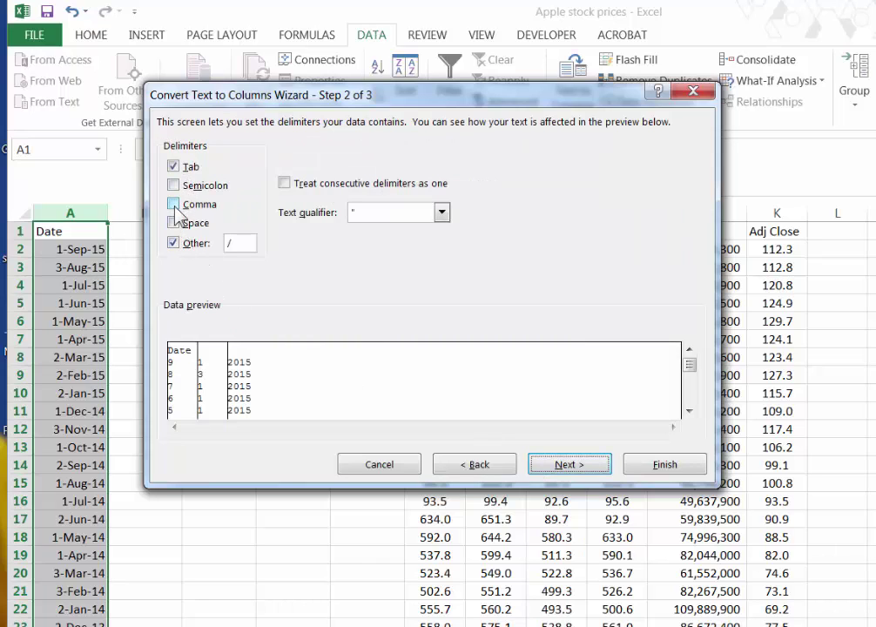
Step: Try a hyphen as the Other delimiter for splitting the dates and check the resulting preview
left_click(173, 243)
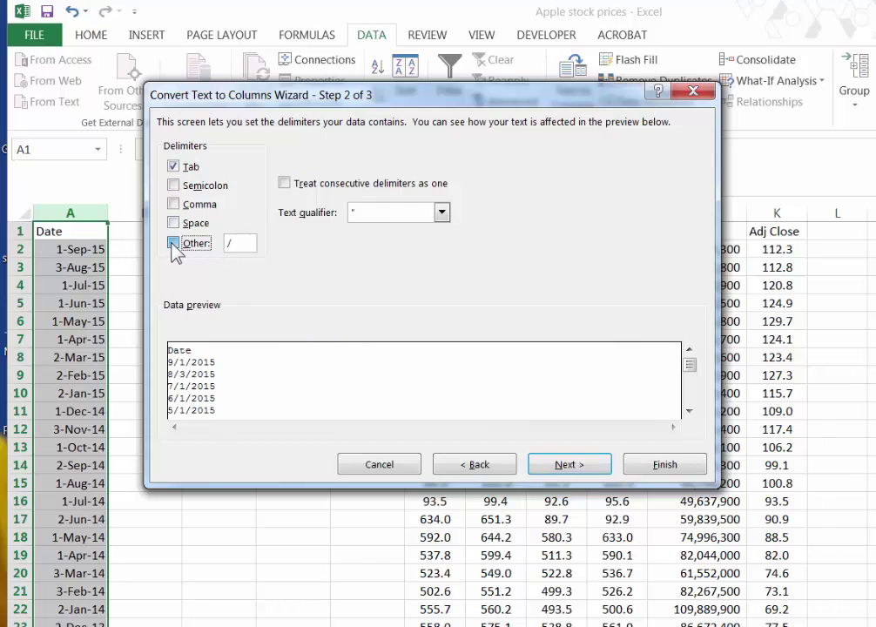
left_click(173, 243)
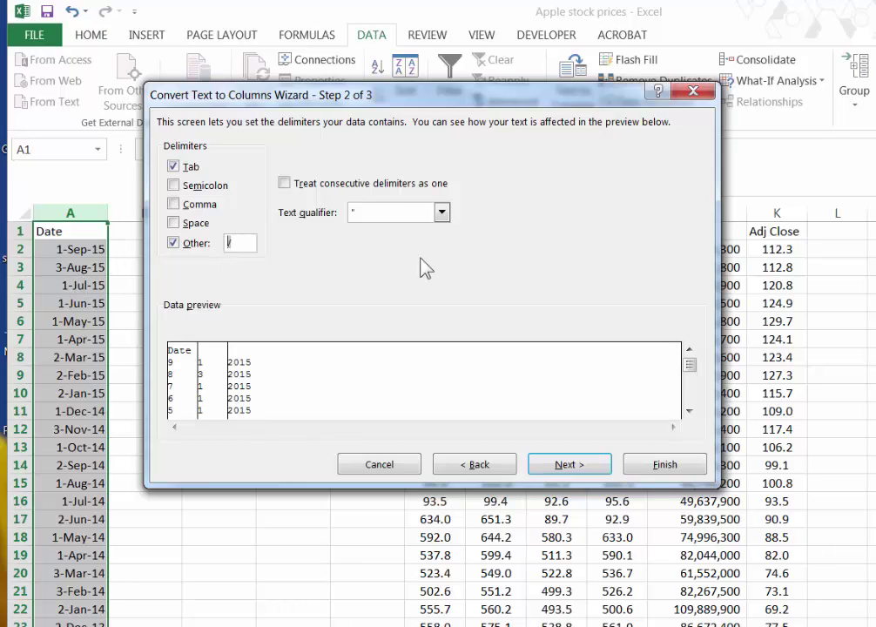
type("-")
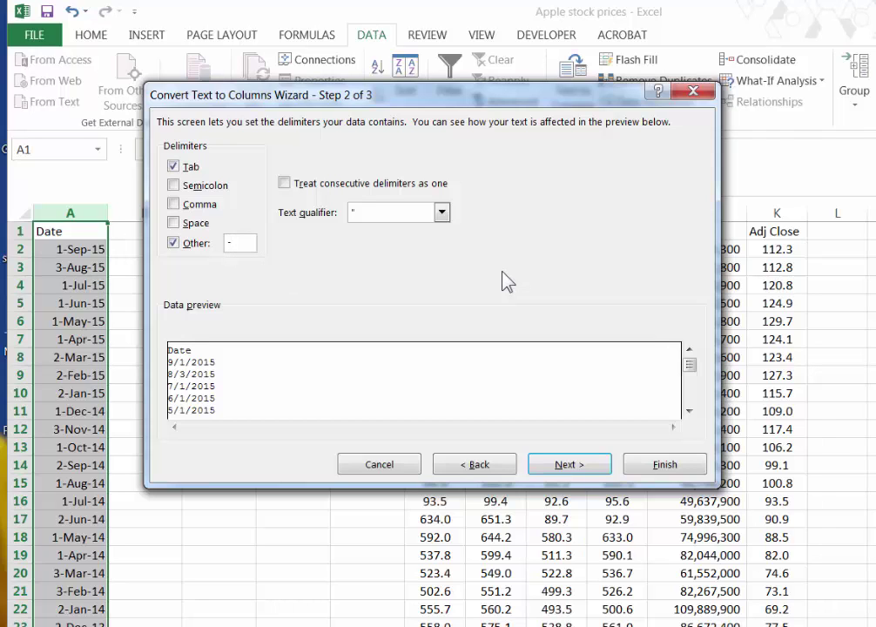
left_click(571, 466)
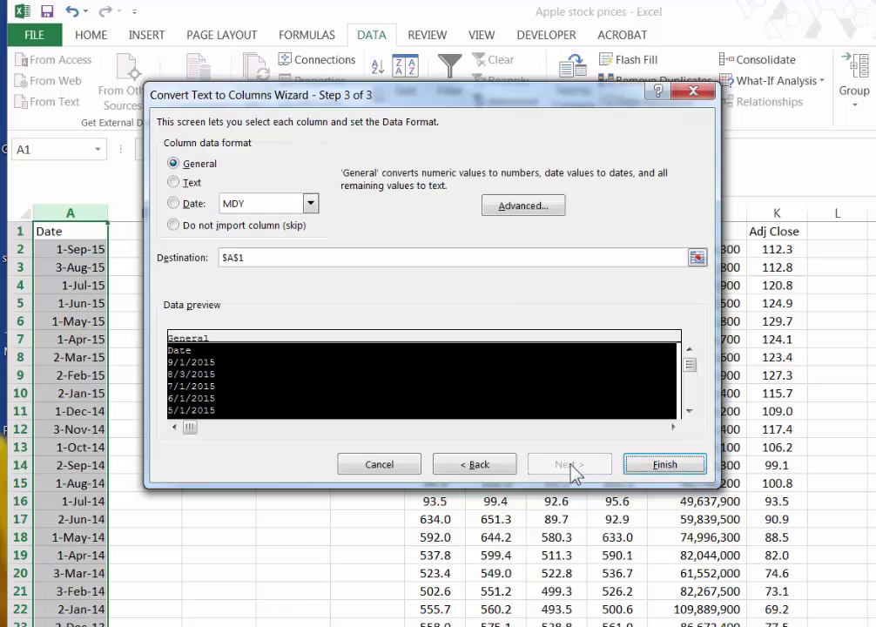
left_click(483, 465)
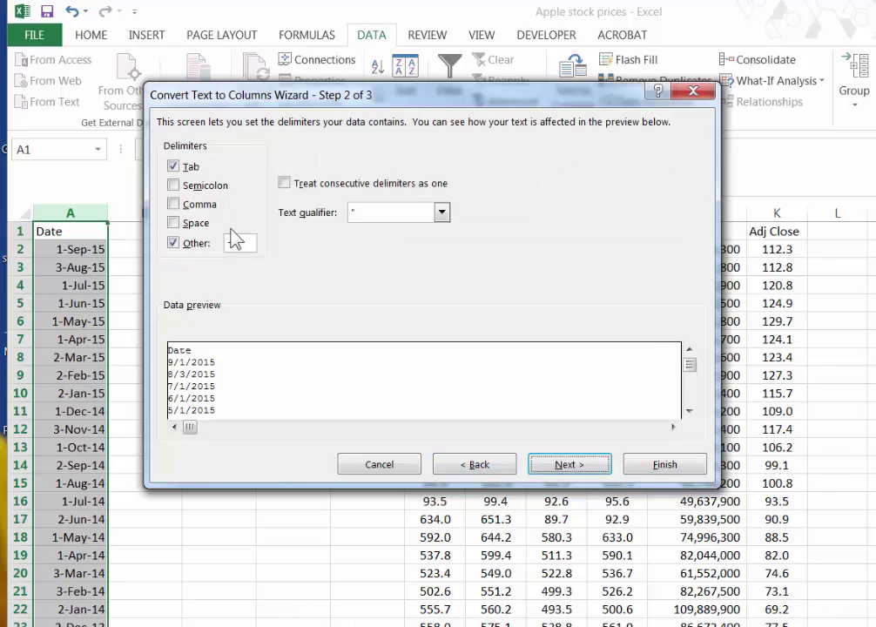
Step: Set the Other delimiter to a slash and finish splitting the dates in General format with destination $A$1
left_click(227, 241)
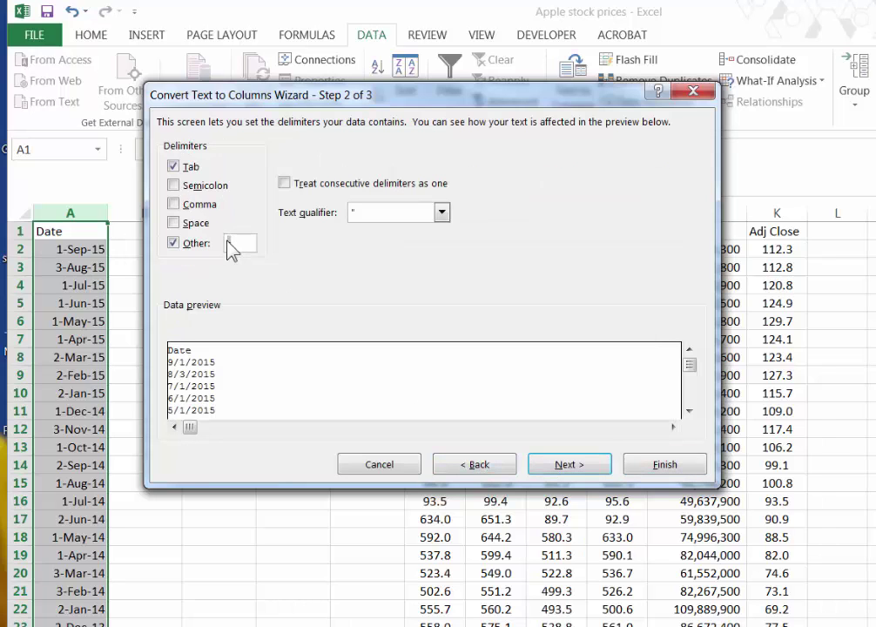
type("/")
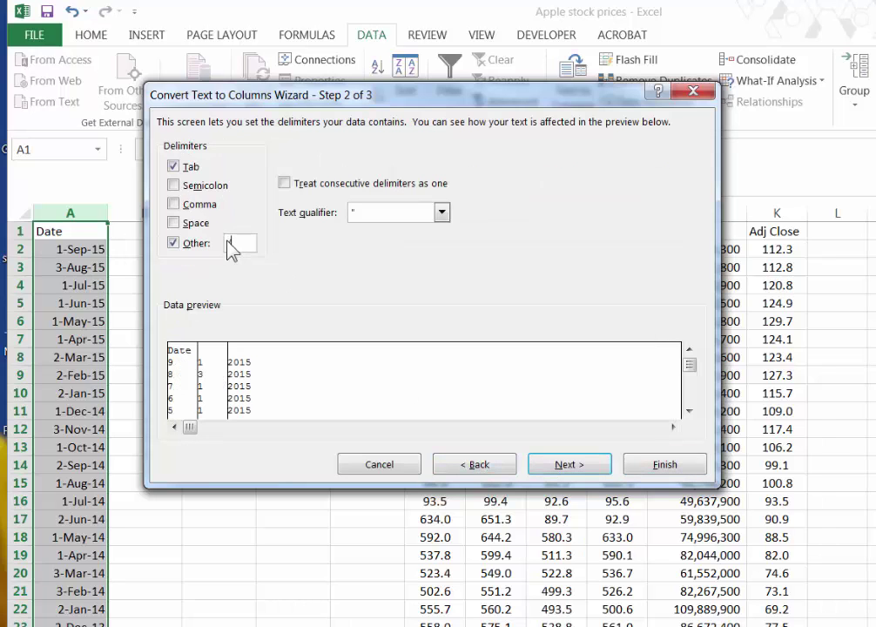
left_click(558, 468)
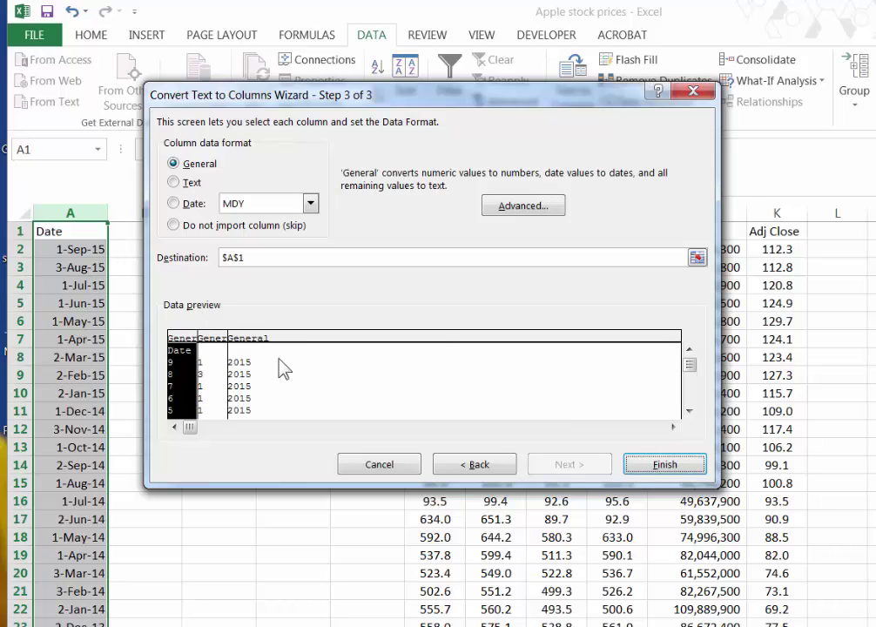
left_click(670, 470)
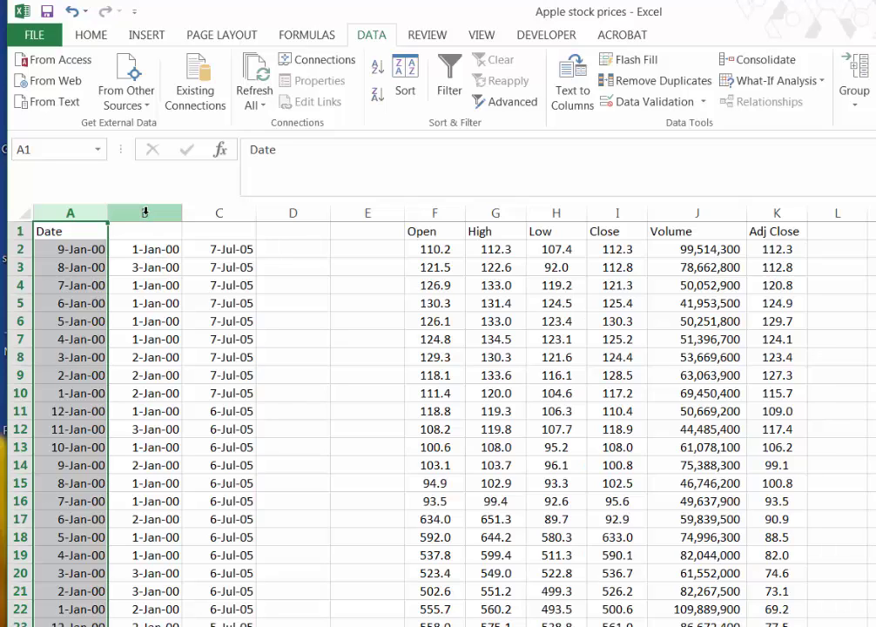
Step: Format the split day and year values in columns B and C as Number
left_click_drag(144, 212, 212, 213)
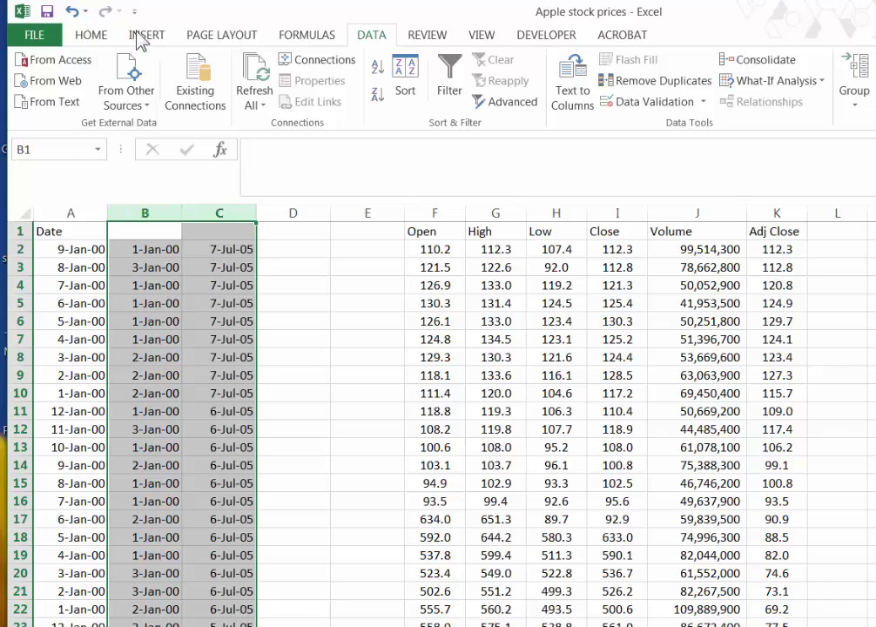
left_click(90, 36)
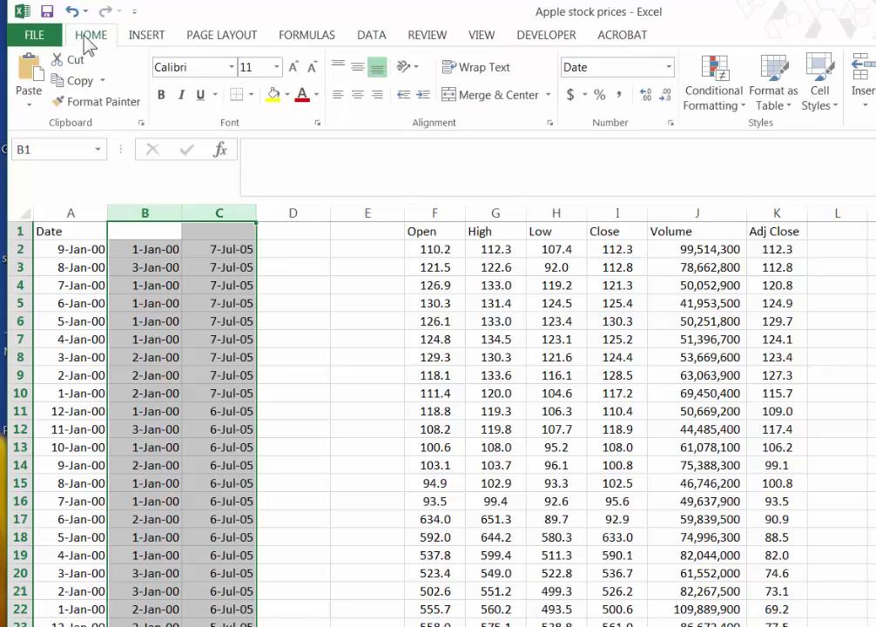
left_click(669, 67)
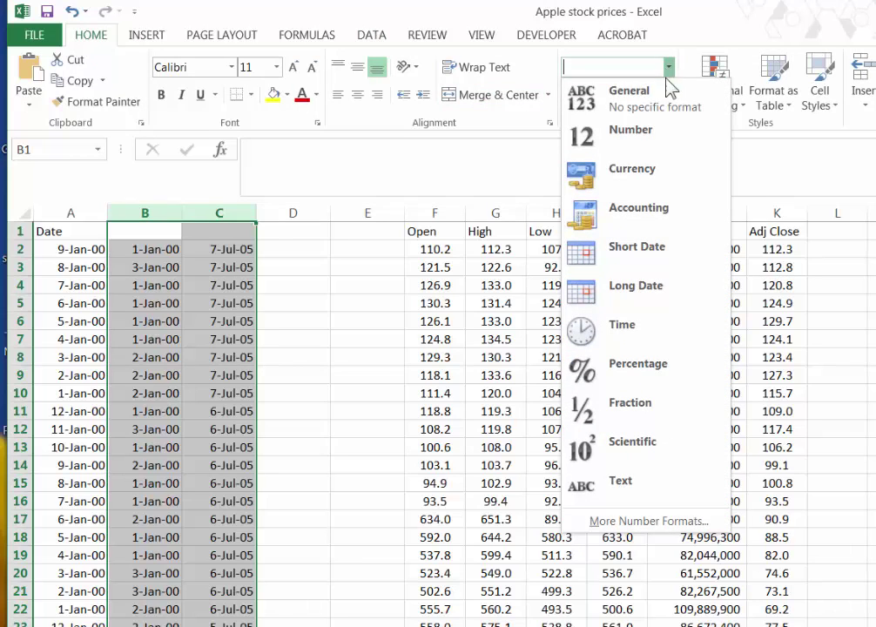
left_click(644, 139)
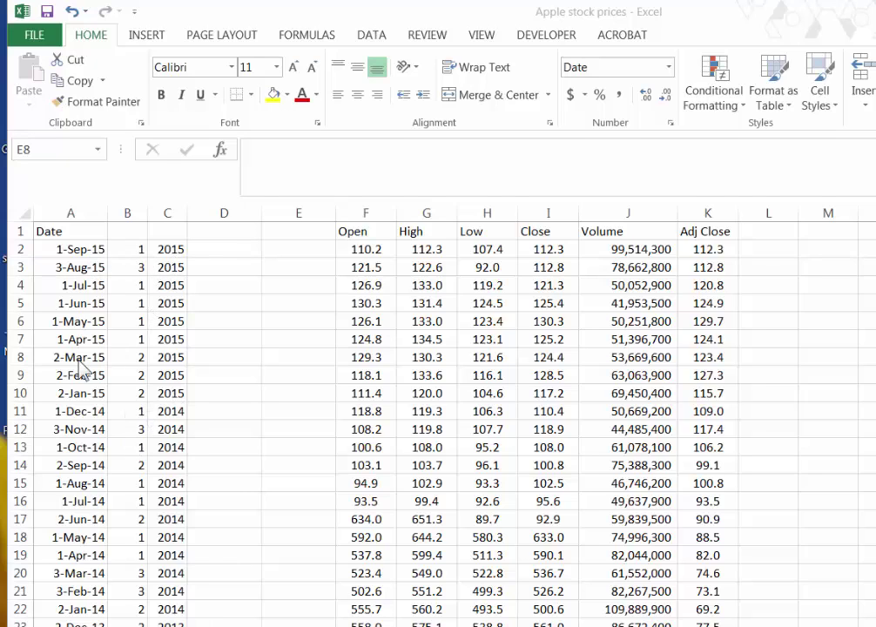
Step: Add the header Year in cell C1 and Day in cell B1
left_click(164, 231)
type("Year")
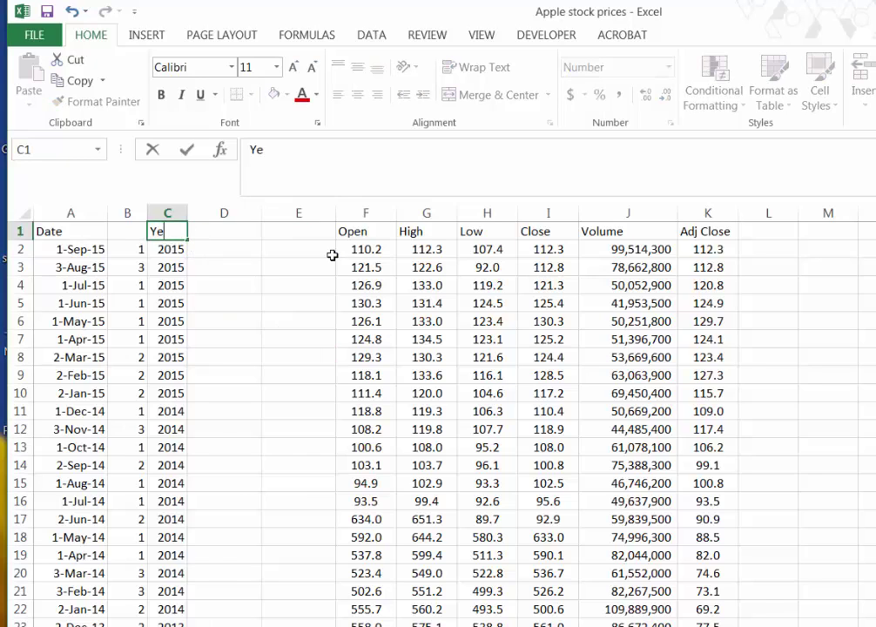
left_click(121, 230)
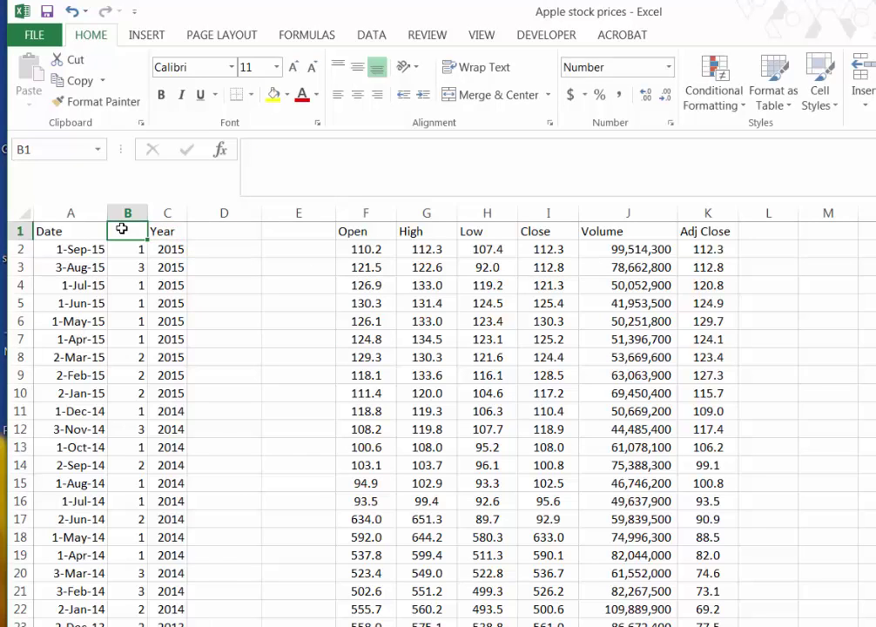
type("Day")
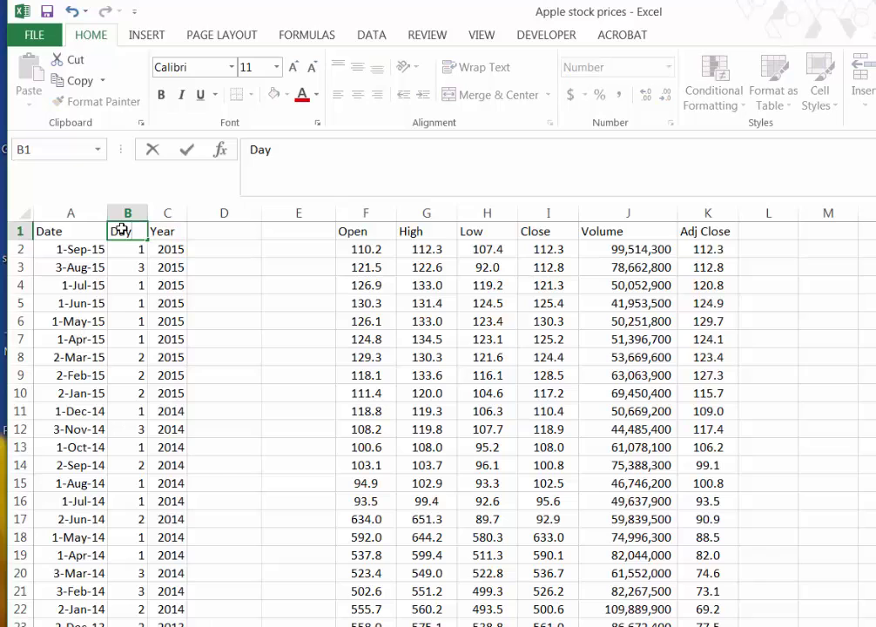
left_click(205, 280)
Step: Delete the two empty columns D and E between Year and Open
left_click_drag(222, 212, 275, 212)
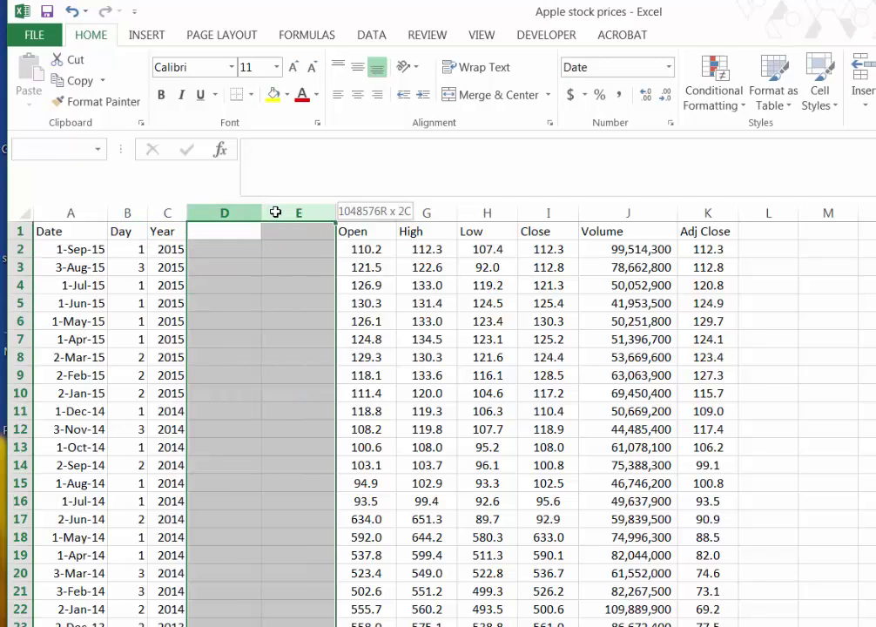
right_click(266, 290)
left_click(325, 445)
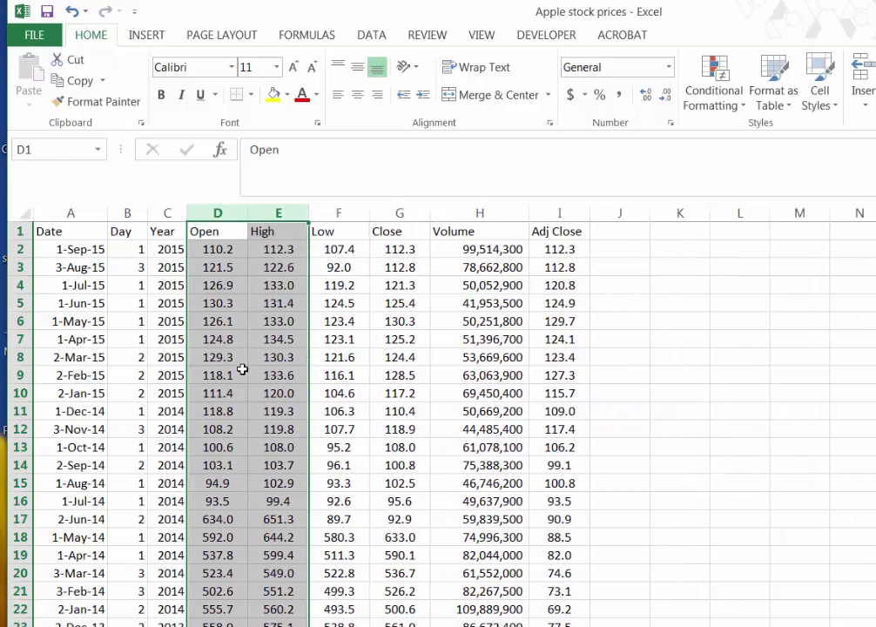
Step: Hide the Open, High, Low and Close columns (D to G)
left_click_drag(218, 212, 396, 216)
right_click(360, 319)
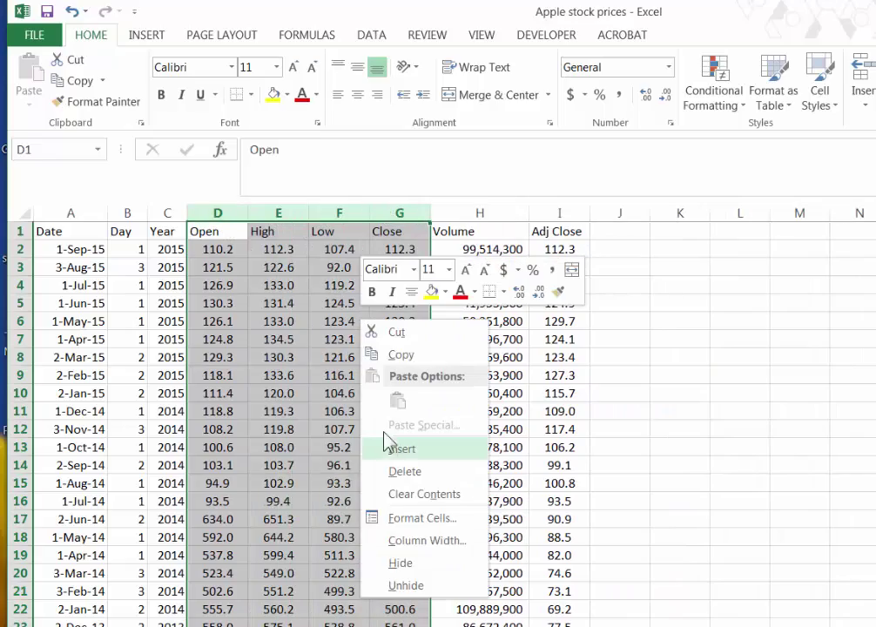
left_click(402, 562)
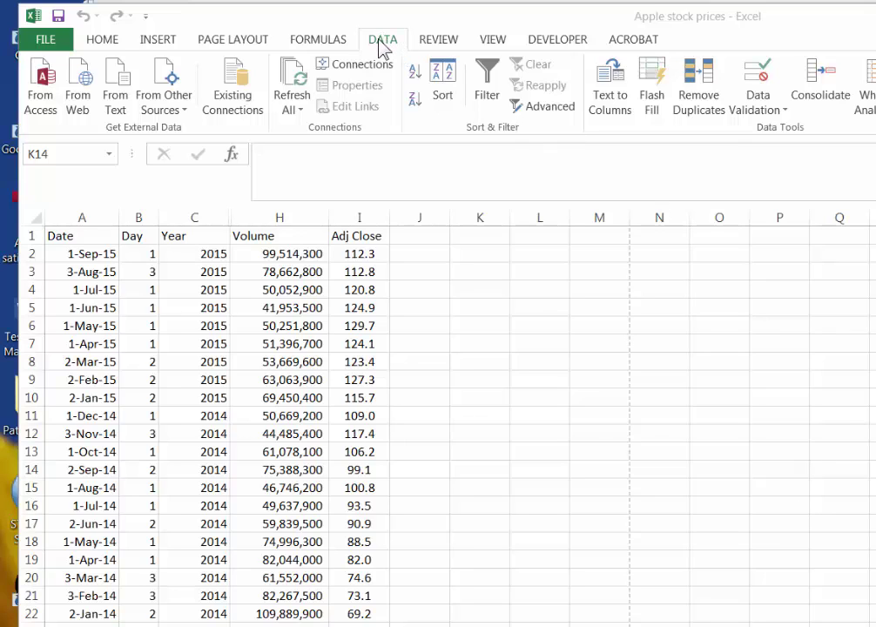
Step: Try to start the Subtotal command with the empty cell K14 selected
left_click(102, 46)
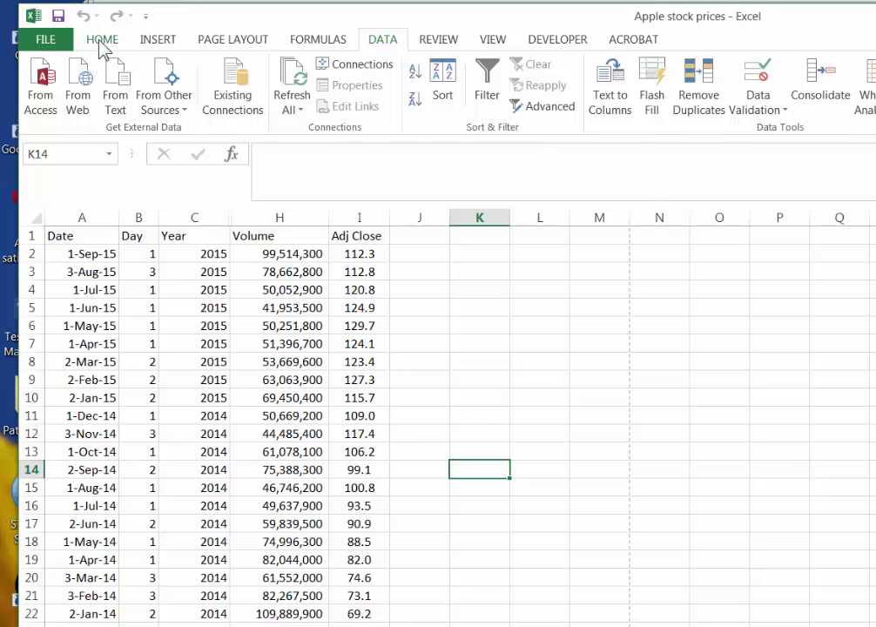
left_click(102, 47)
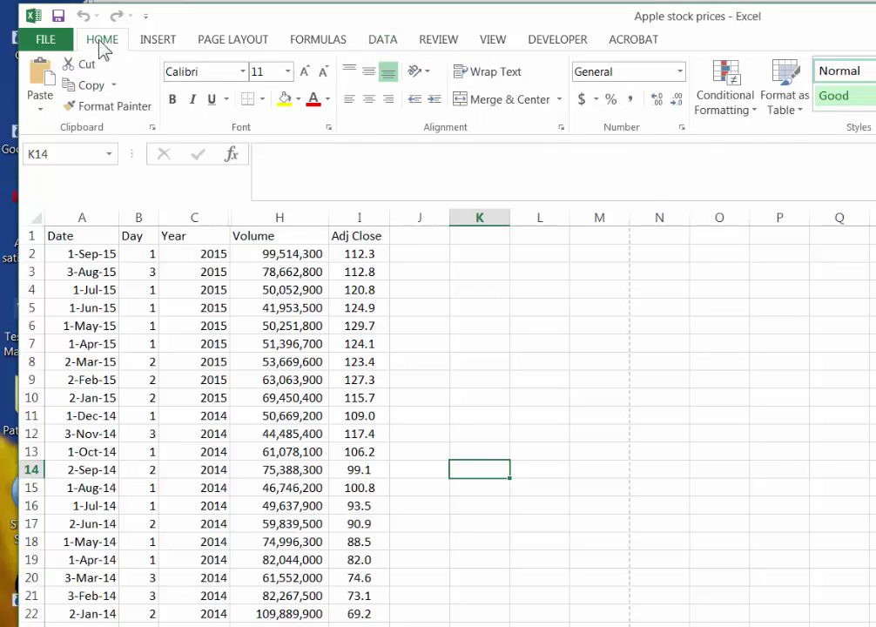
left_click(383, 41)
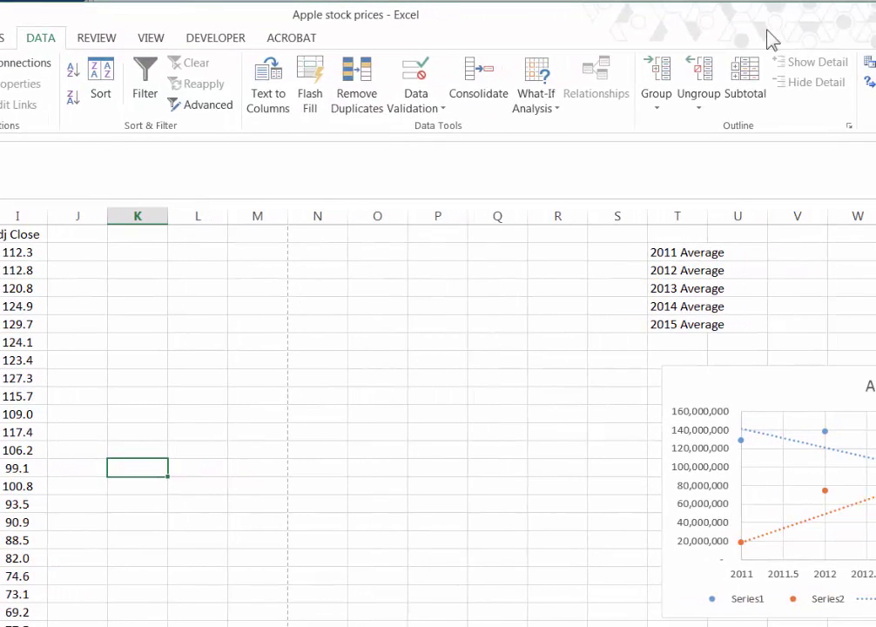
left_click(747, 89)
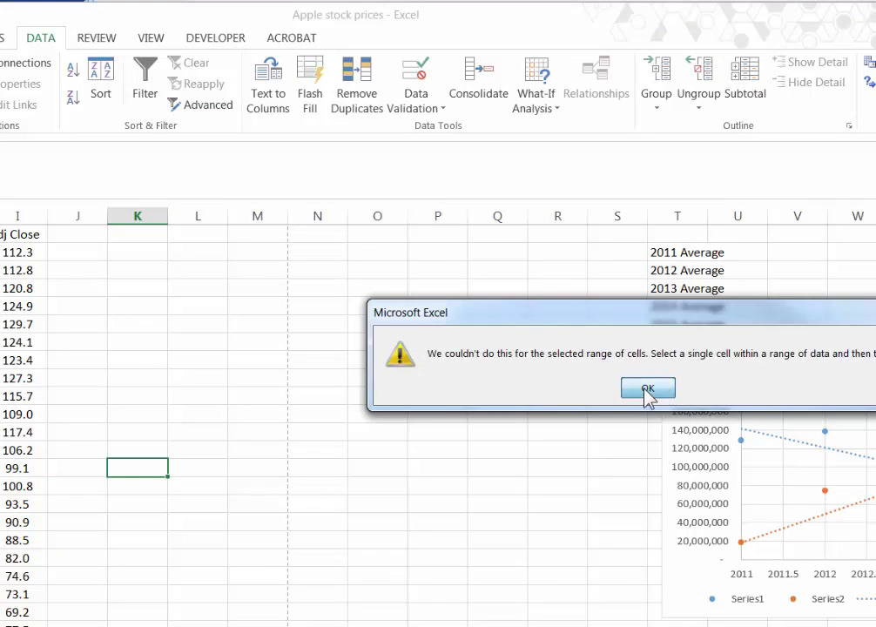
left_click(647, 389)
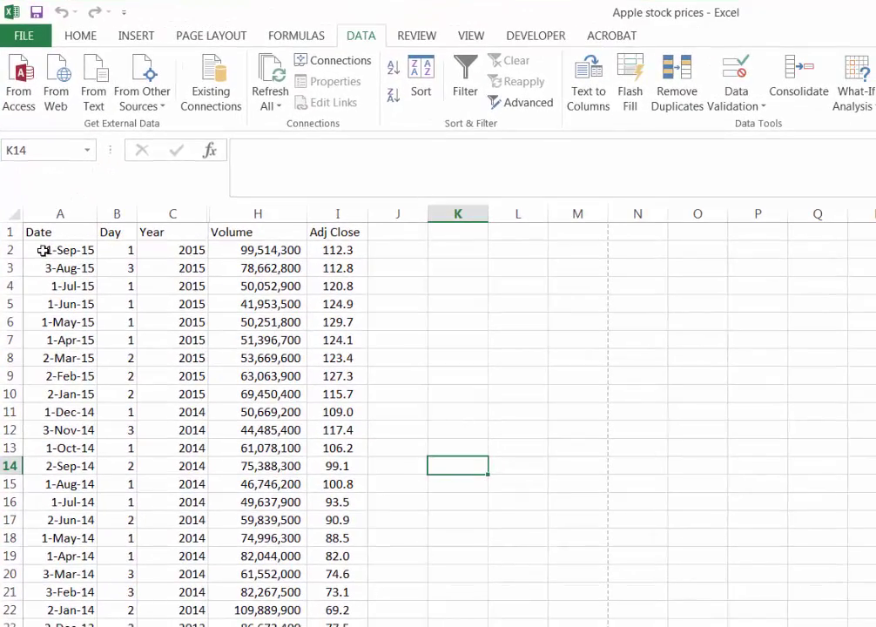
Step: Subtotal the whole table in columns A to I, averaging Volume and Adj Close at each change in Year
left_click_drag(39, 230, 327, 234)
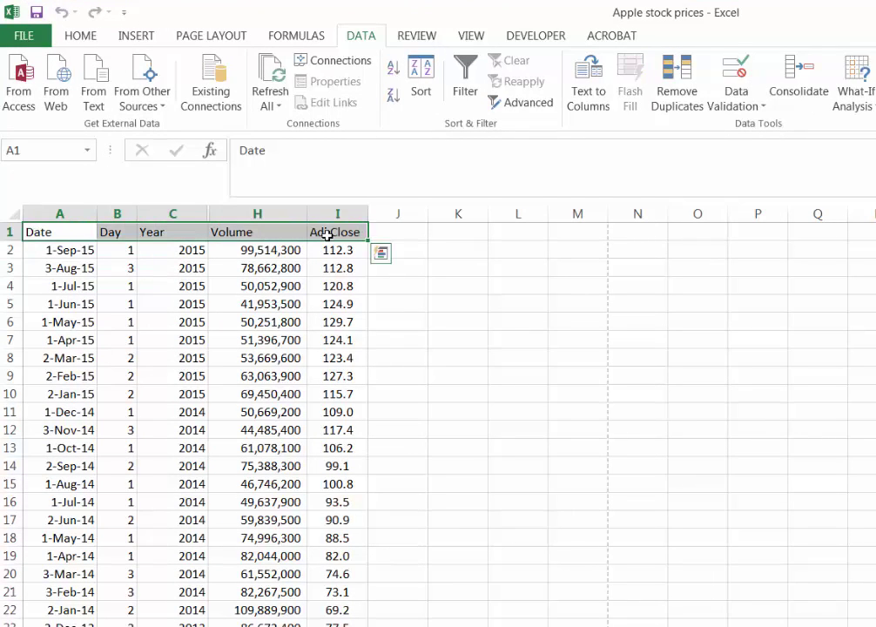
key("ctrl+shift+Down")
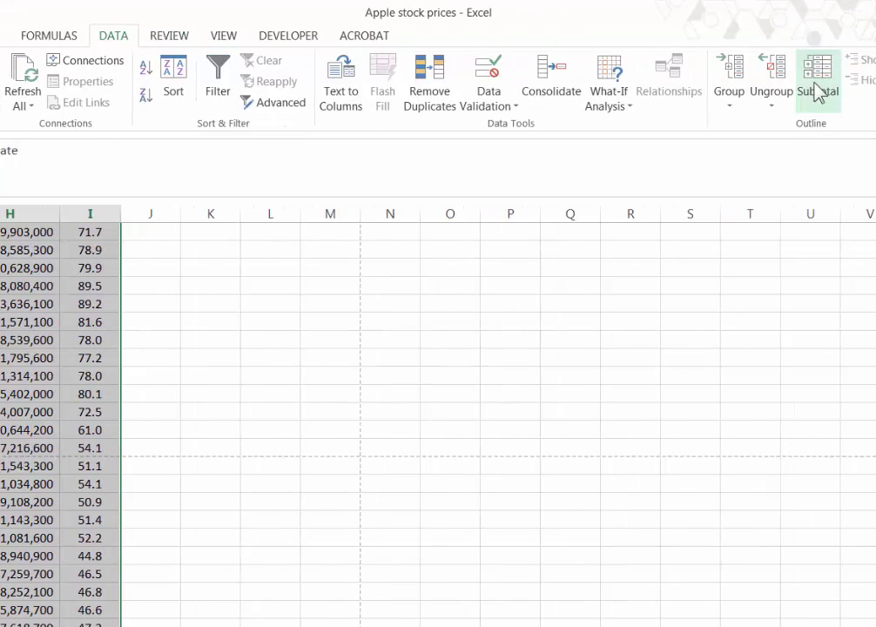
left_click(817, 90)
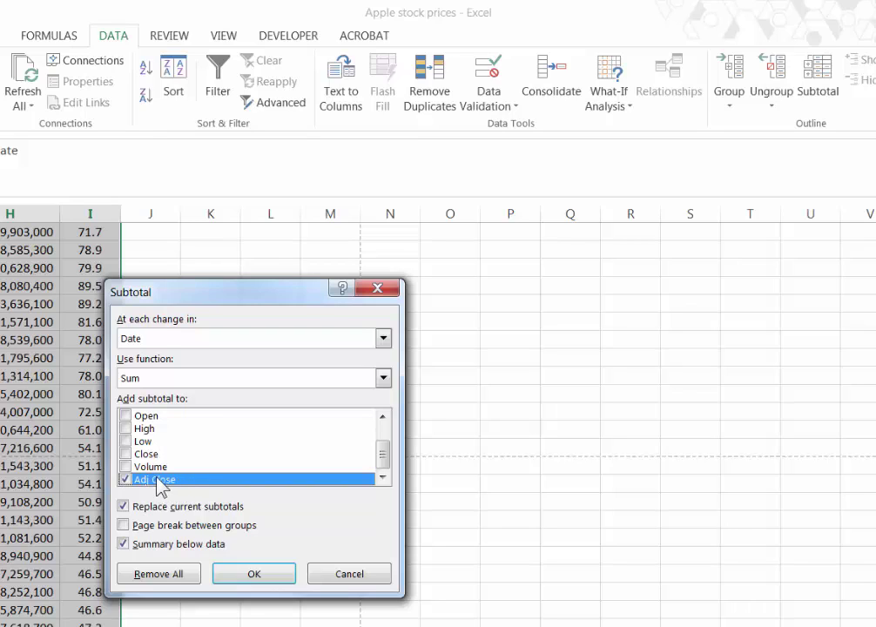
left_click(126, 467)
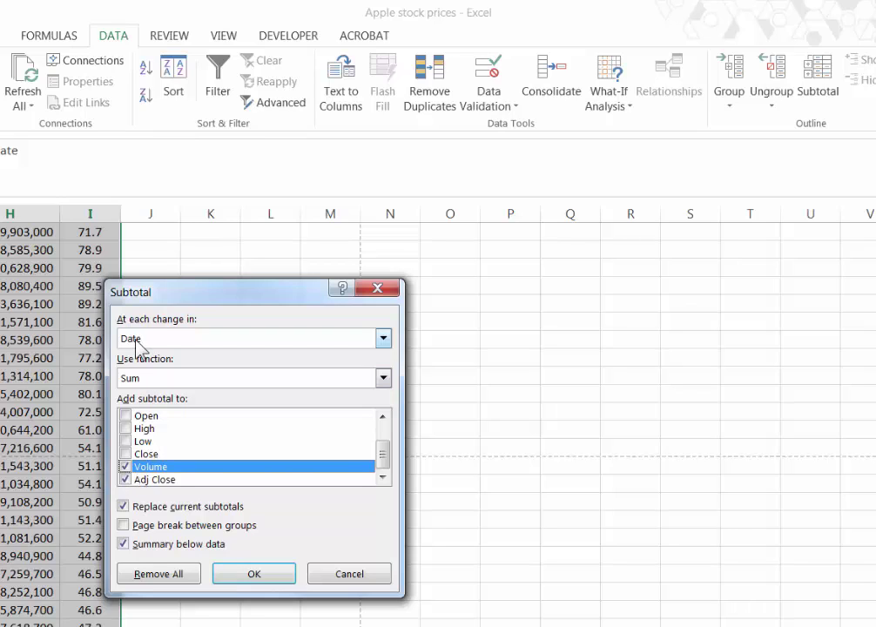
left_click(383, 339)
left_click(335, 390)
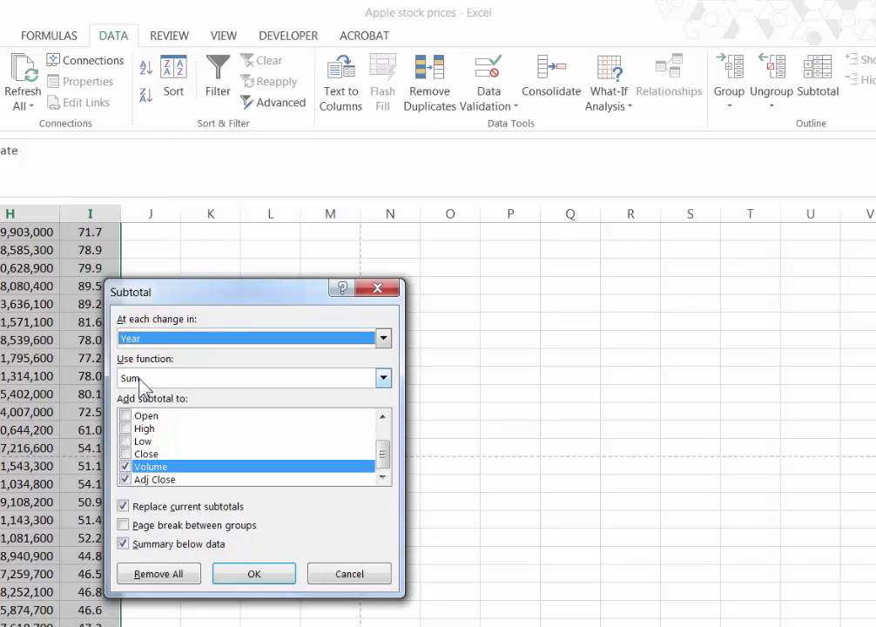
left_click(383, 379)
left_click(350, 421)
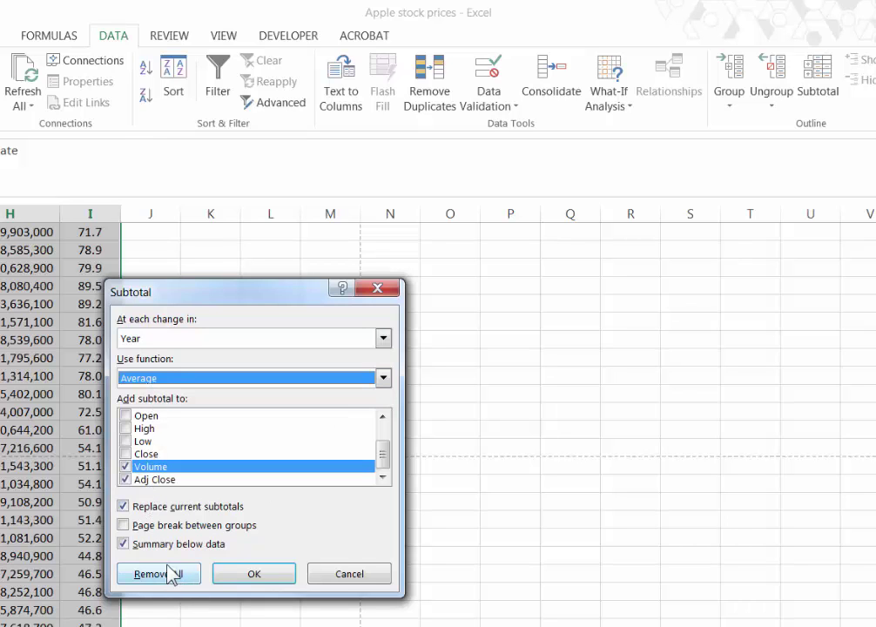
left_click(254, 573)
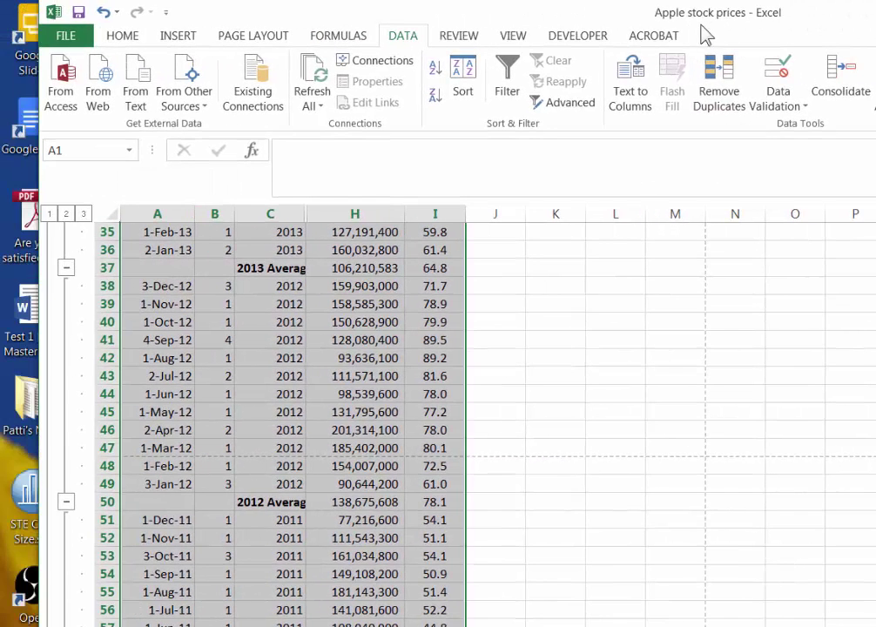
Step: Examine the yearly average rows inserted below each year's data
left_click(266, 447)
scroll(513, 456, "up", 9)
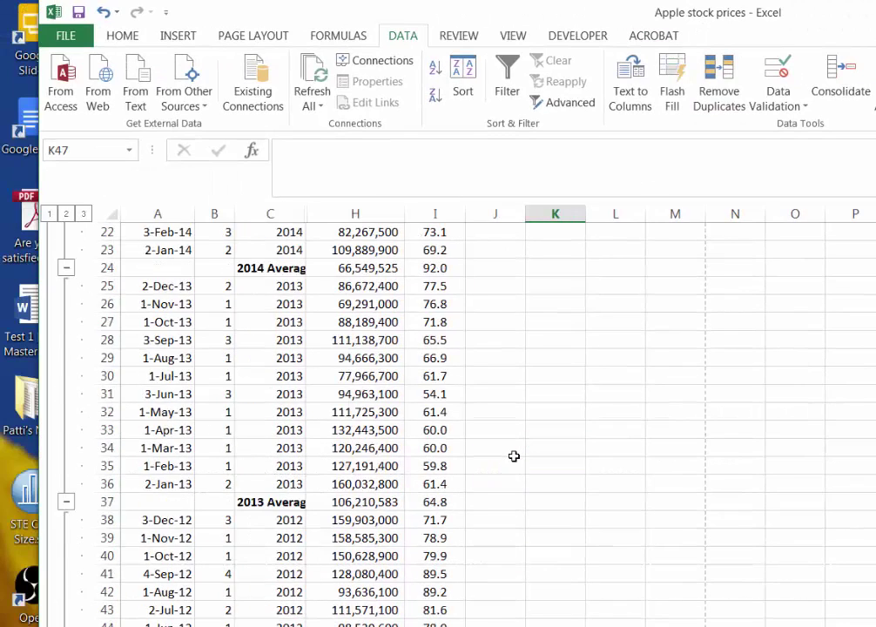
scroll(514, 456, "up", 3)
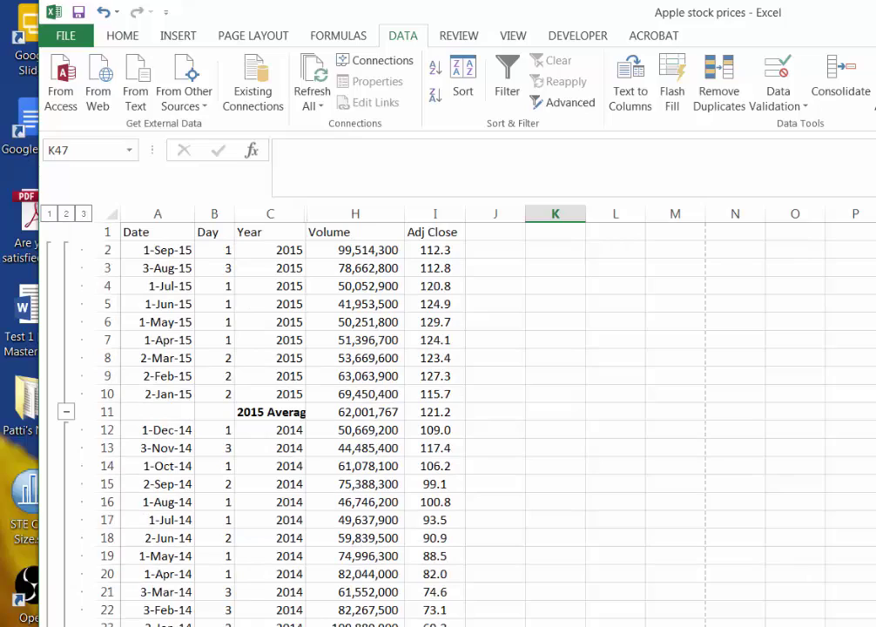
scroll(396, 625, "down", 8)
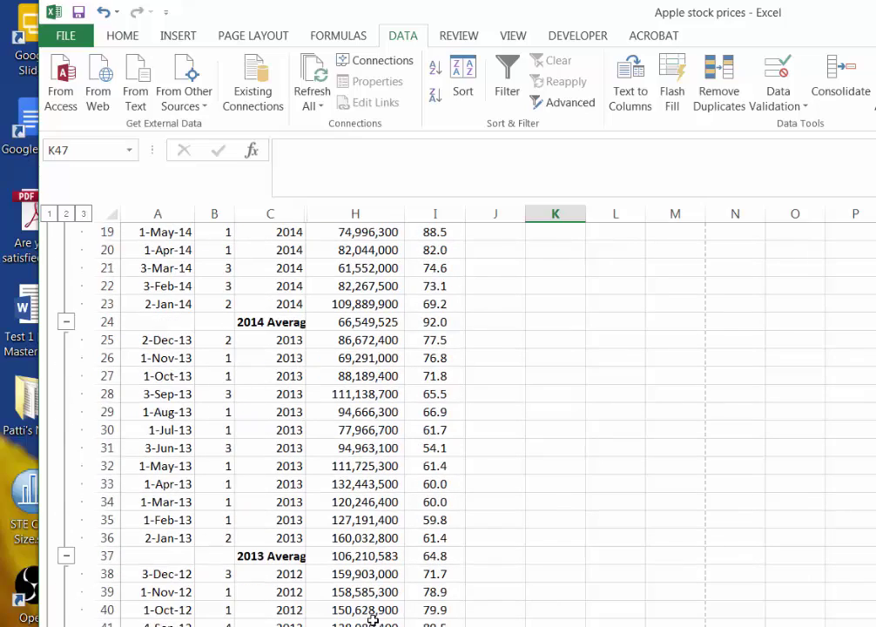
scroll(359, 561, "down", 2)
scroll(359, 557, "up", 10)
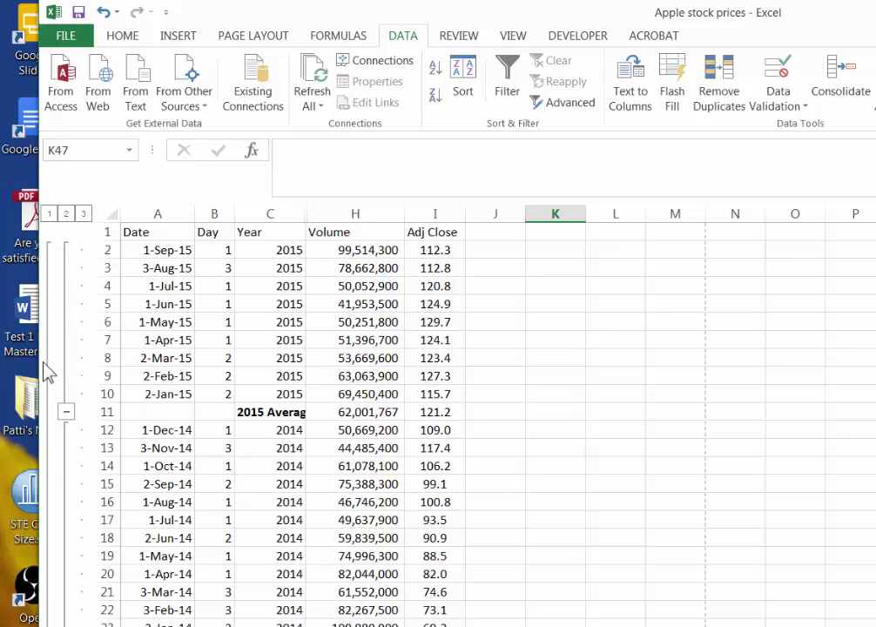
Step: Copy the 2015 to 2011 average rows together (rows 11, 24, 37, 50 and 63, columns A to I)
left_click_drag(141, 411, 444, 410)
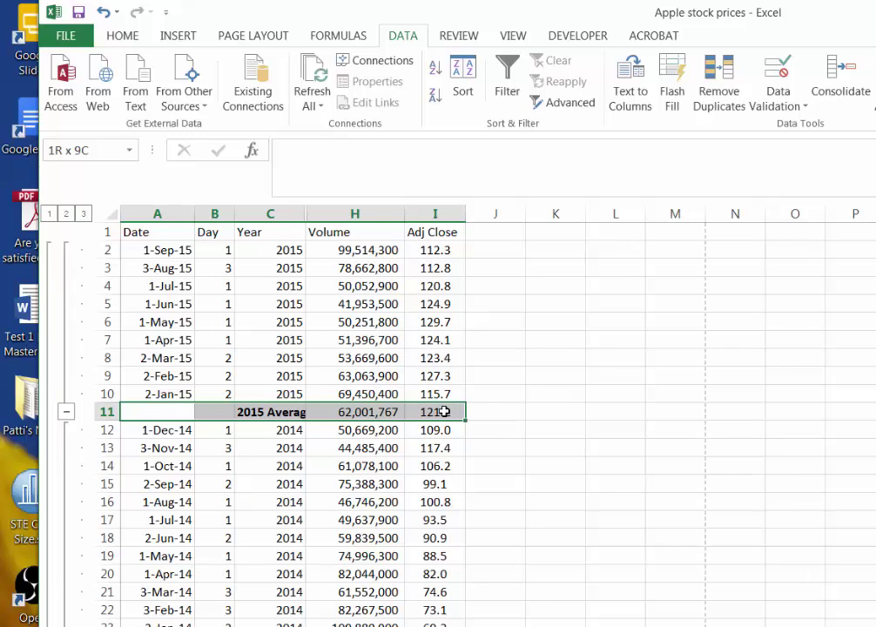
scroll(294, 503, "down", 3)
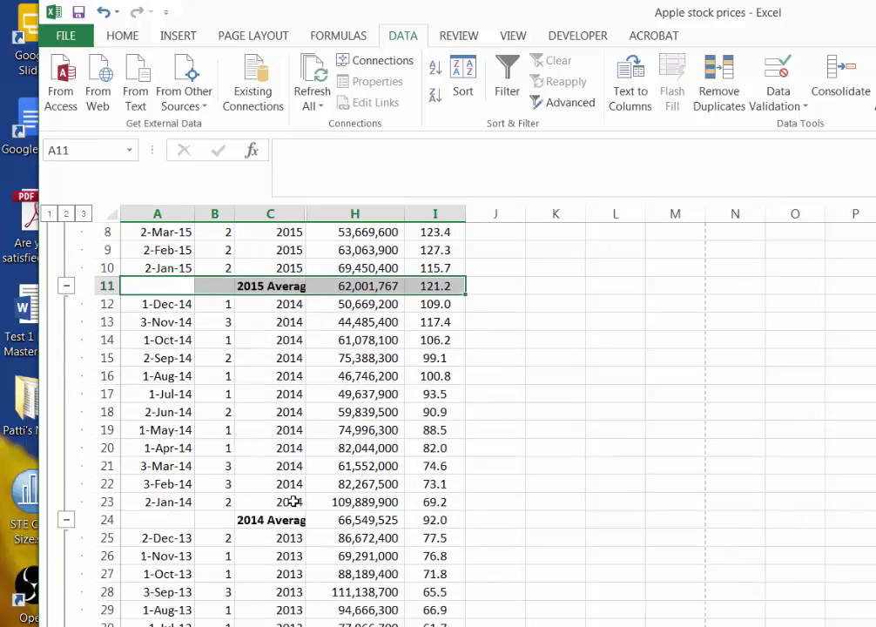
scroll(293, 501, "down", 1)
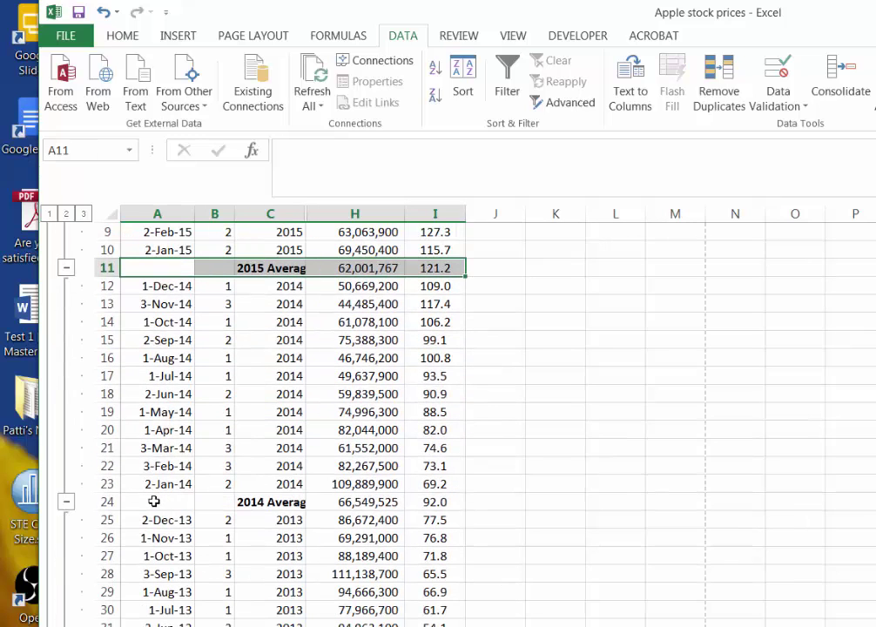
left_click_drag(153, 501, 431, 501)
scroll(276, 519, "down", 2)
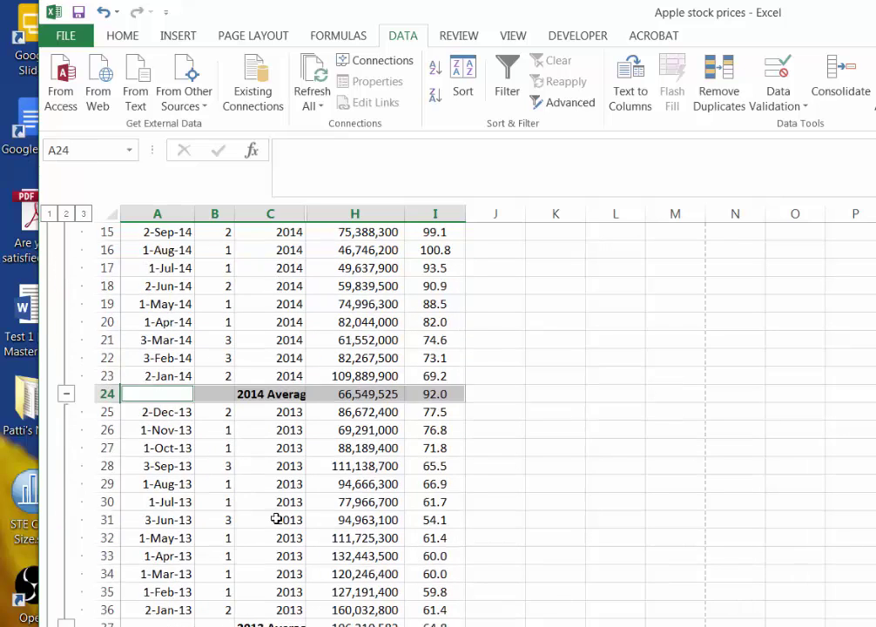
scroll(276, 519, "down", 2)
left_click_drag(155, 520, 433, 519)
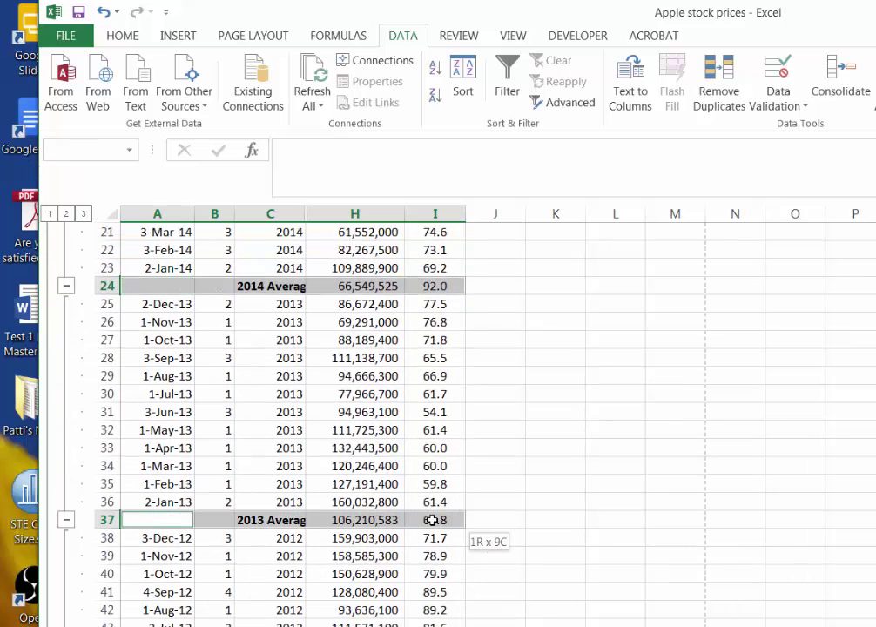
scroll(261, 544, "down", 4)
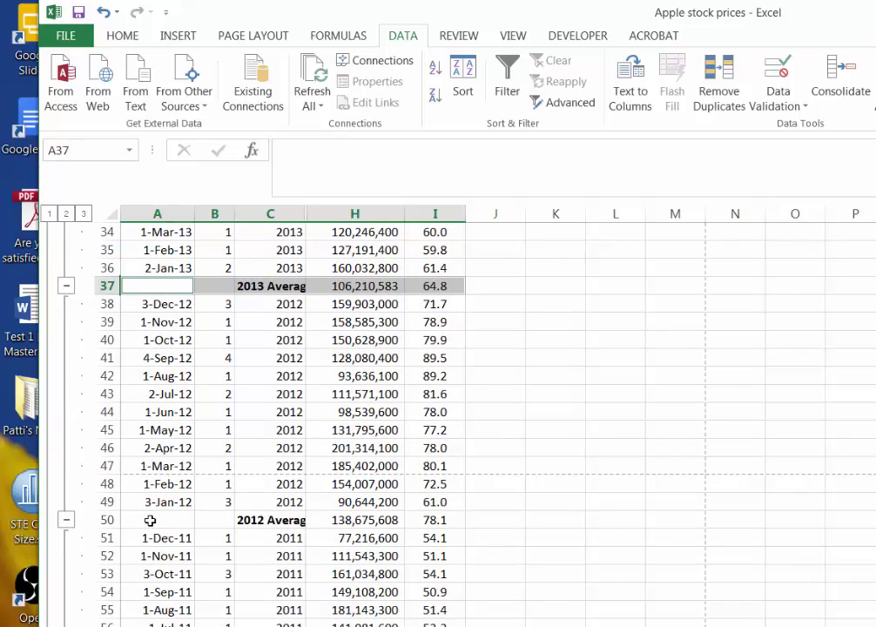
left_click_drag(150, 519, 430, 520)
scroll(256, 543, "down", 4)
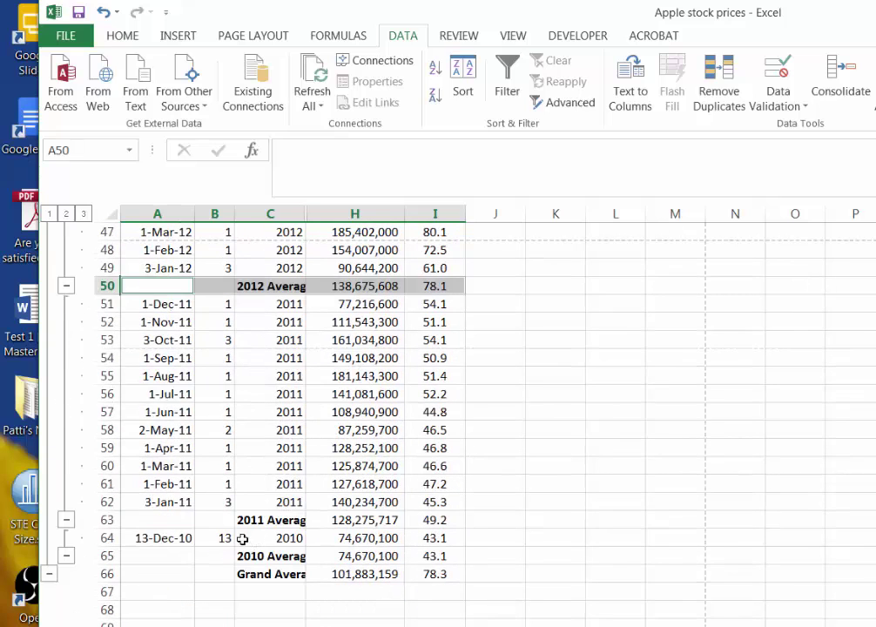
left_click_drag(142, 520, 420, 520)
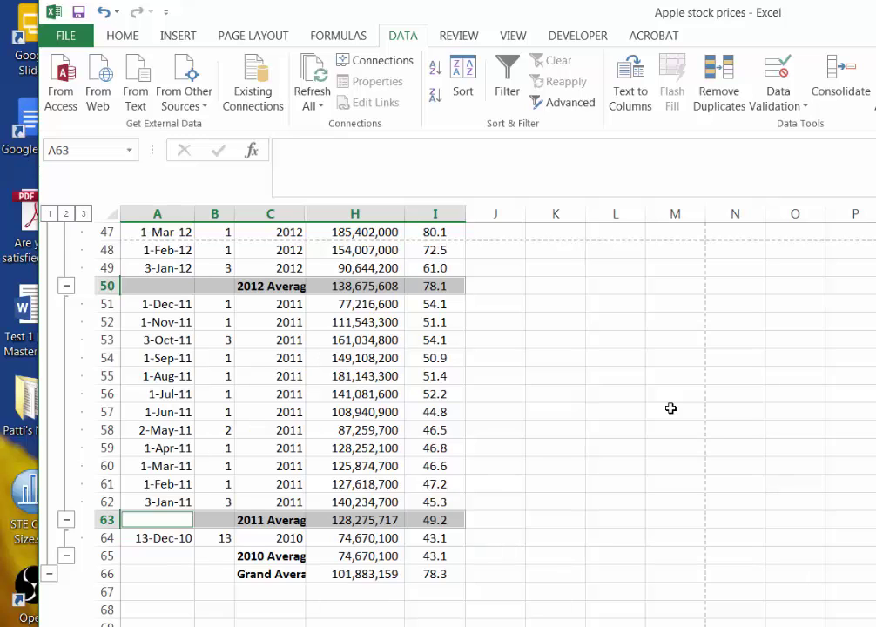
key("ctrl+c")
Step: Paste the copied average rows as values only, starting at cell J2
scroll(578, 440, "up", 11)
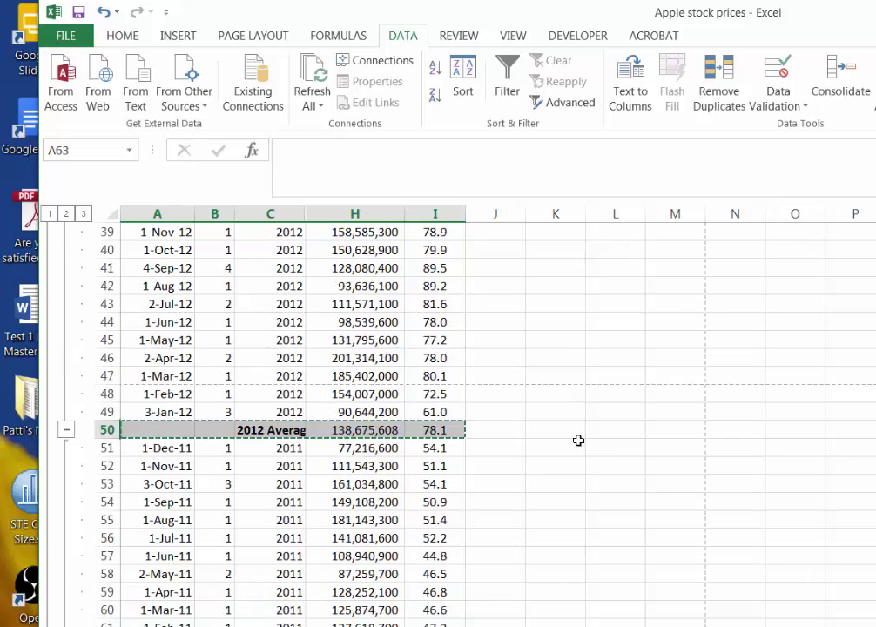
scroll(583, 417, "up", 4)
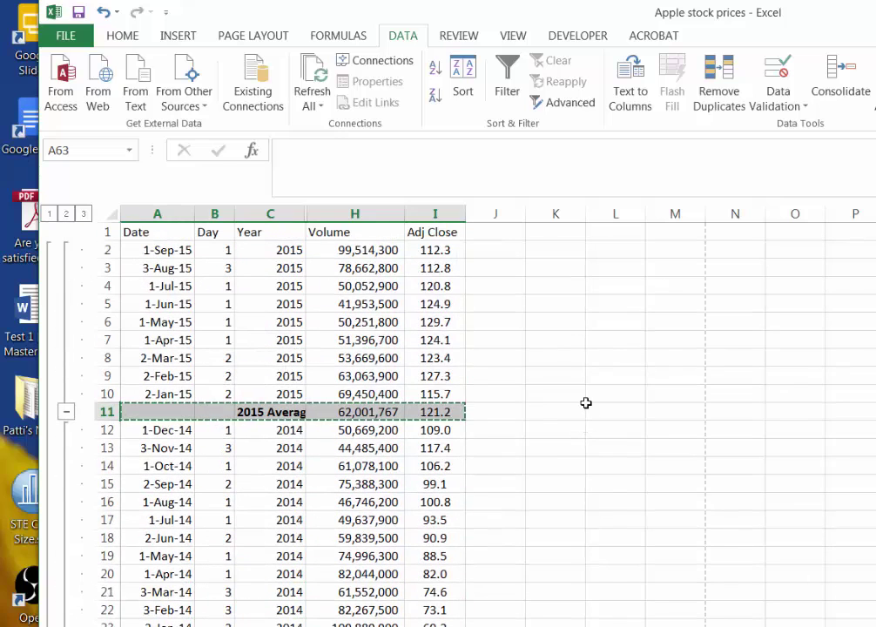
left_click(509, 251)
right_click(503, 251)
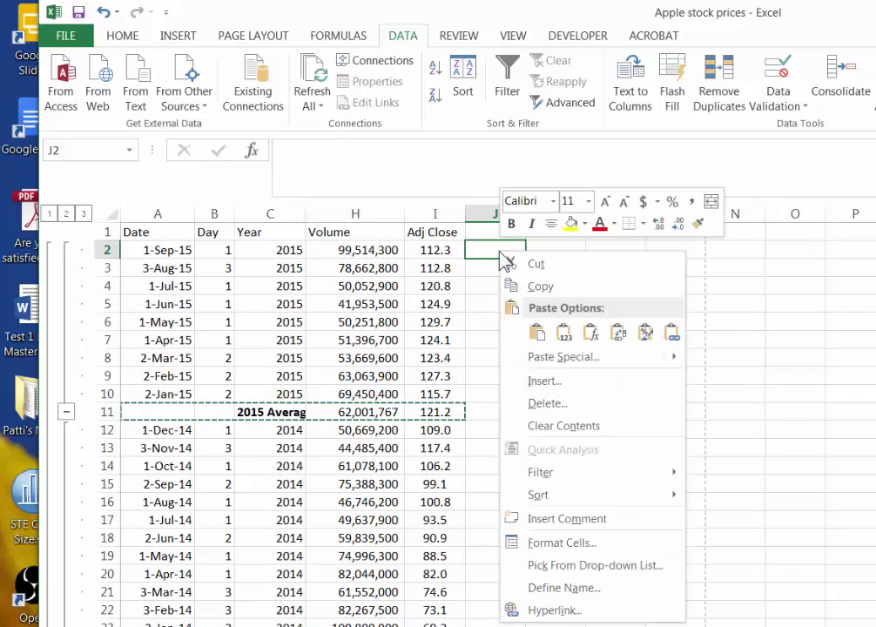
left_click(560, 335)
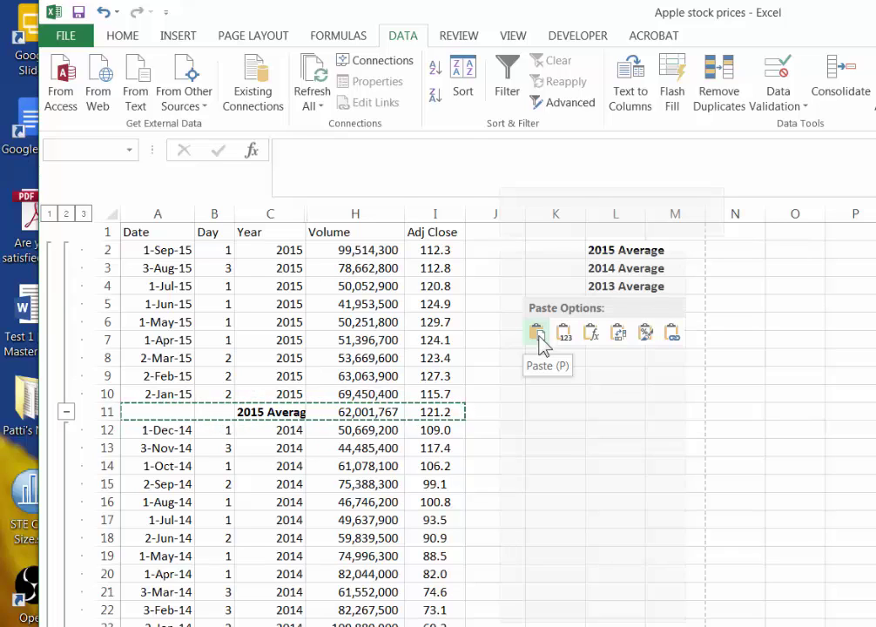
left_click(563, 338)
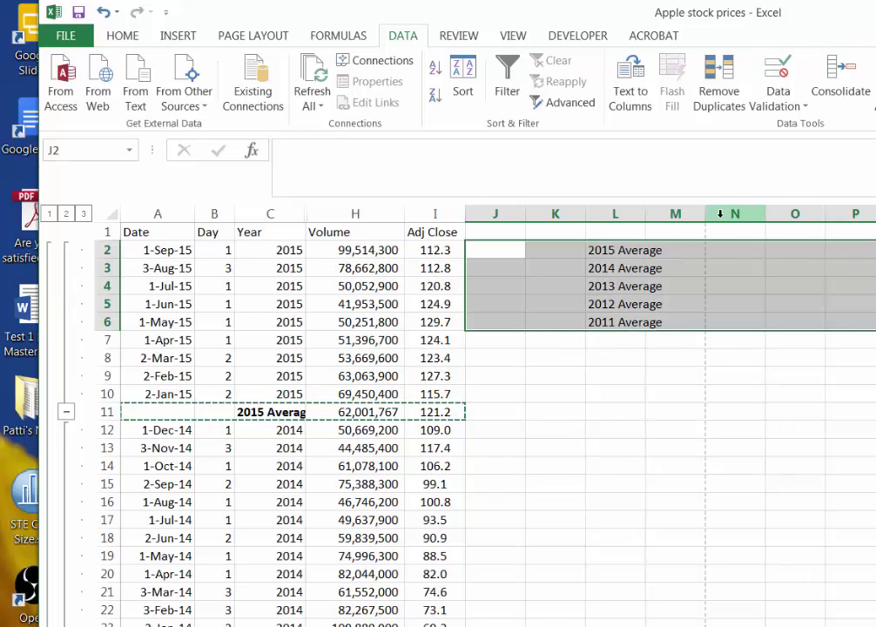
Step: Delete the three empty columns N to P inside the pasted averages
left_click_drag(723, 213, 860, 215)
right_click(750, 307)
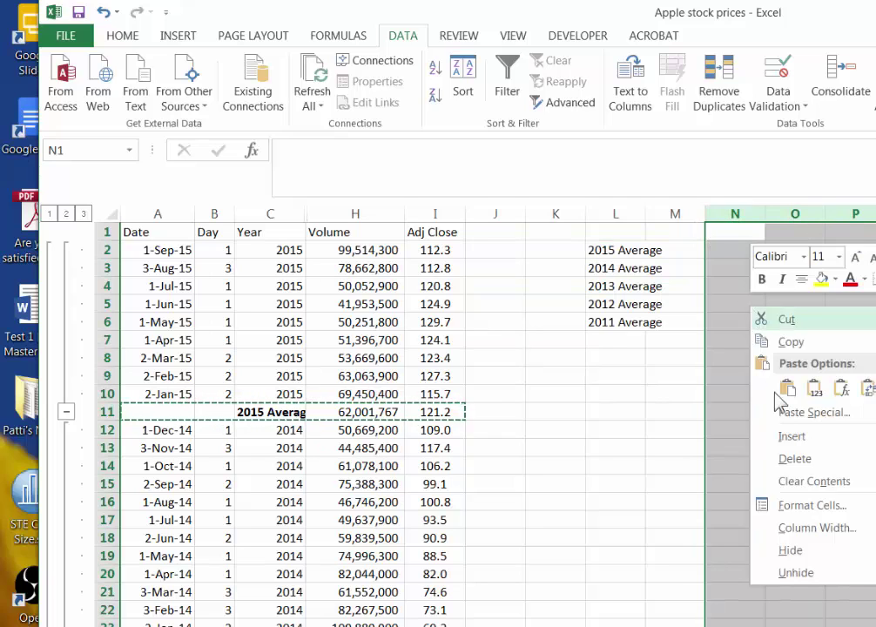
left_click(793, 459)
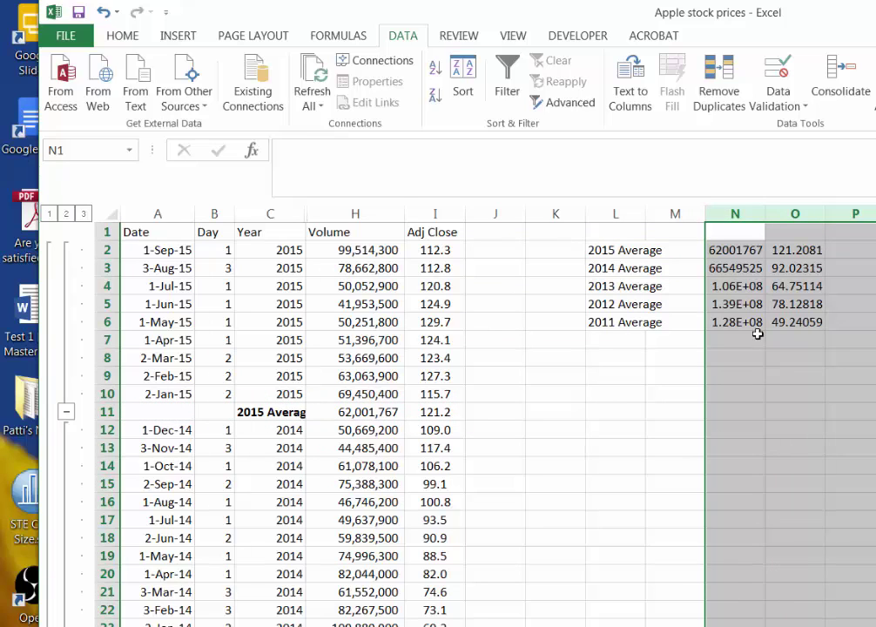
Step: Format the average volumes in N2:N6 with comma separators and no decimal places
left_click(723, 252)
left_click_drag(723, 252, 722, 319)
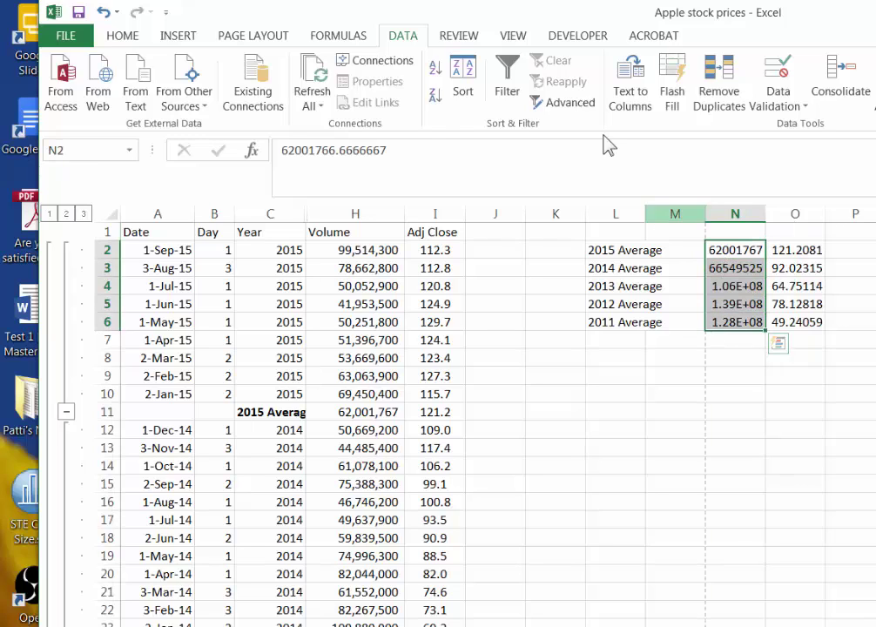
left_click(122, 39)
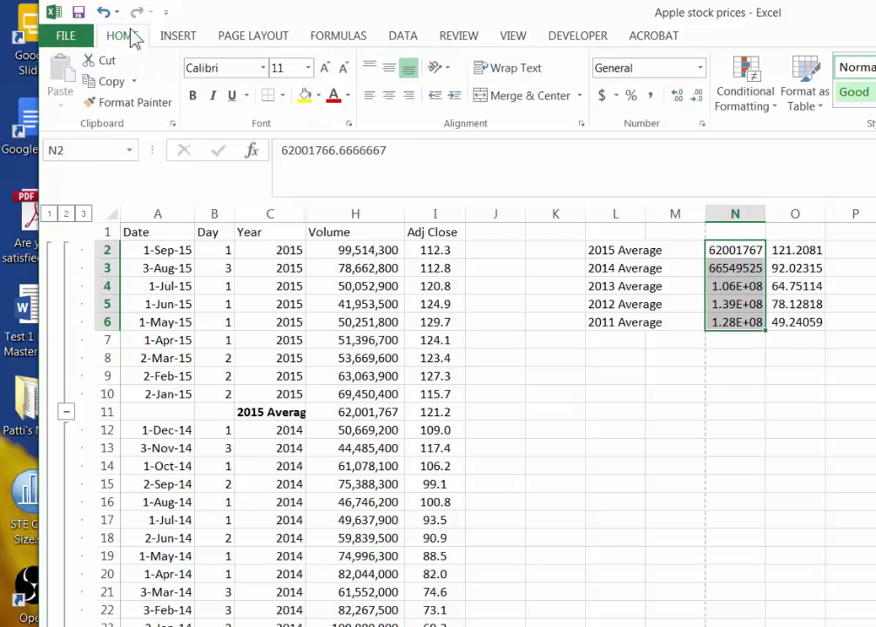
left_click(650, 95)
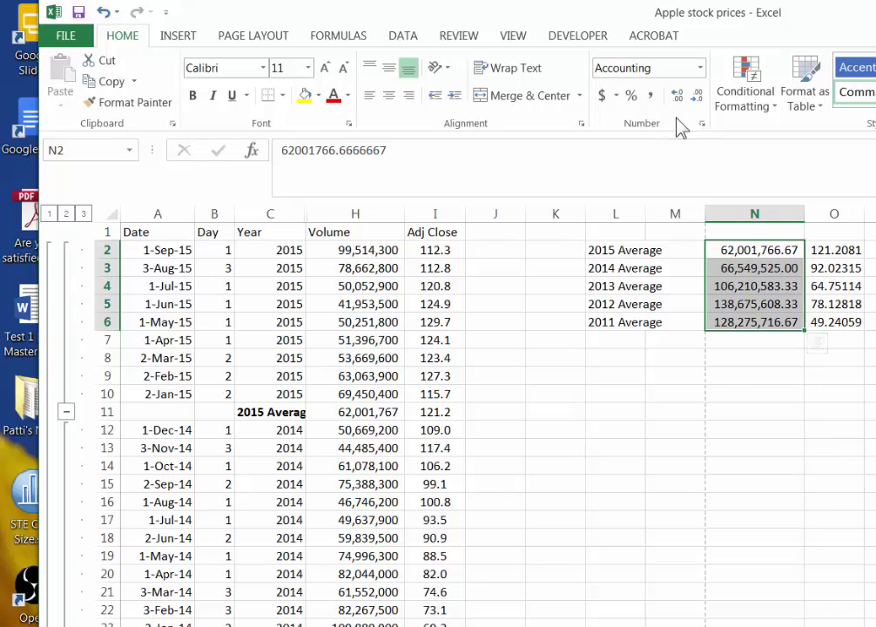
left_click(698, 96)
left_click(697, 96)
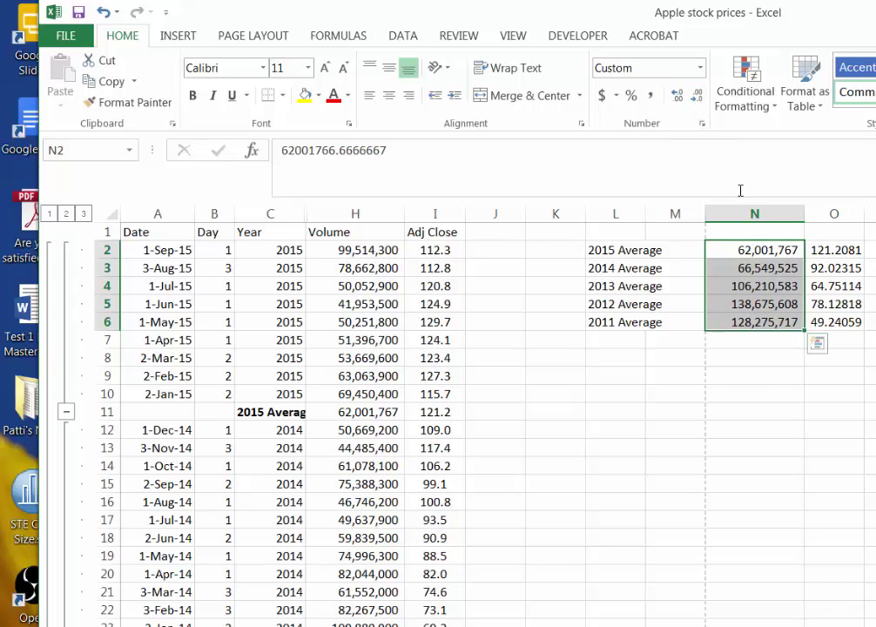
Step: Reduce the average adjusted close values in O2:O6 to one decimal place
left_click_drag(838, 249, 829, 323)
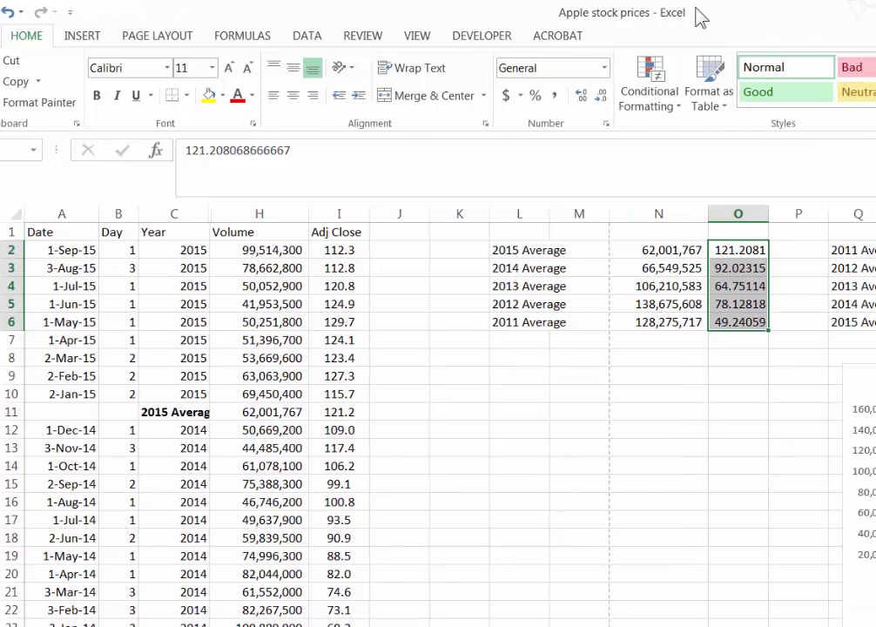
left_click(602, 96)
left_click(602, 96)
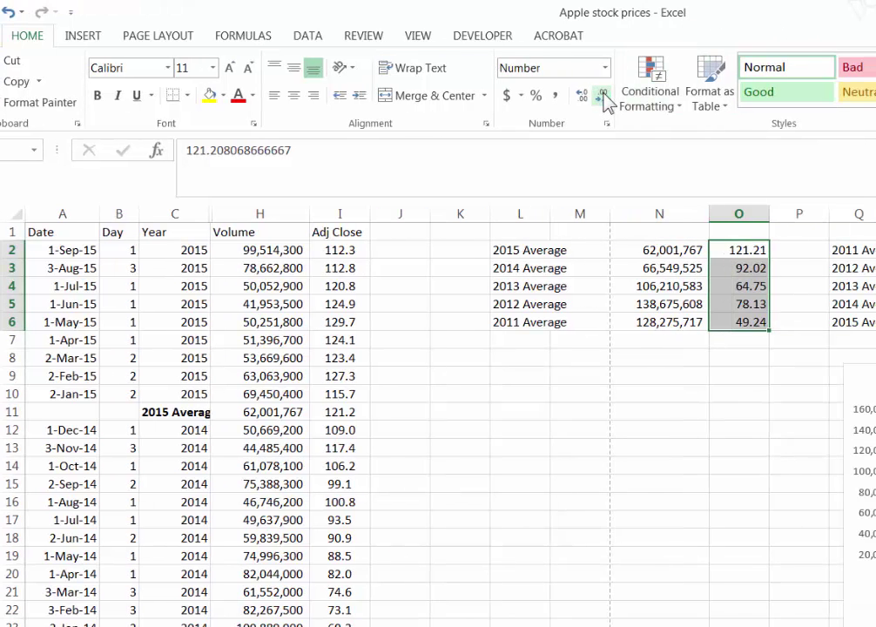
left_click(603, 96)
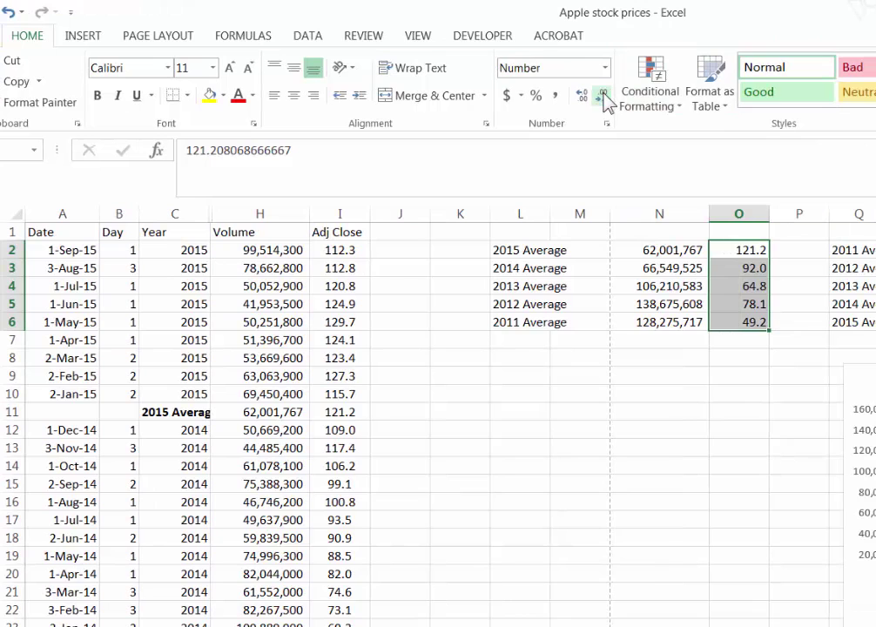
Step: Enter the heading "Average Stock Price" in O1 above the average price values
left_click(729, 233)
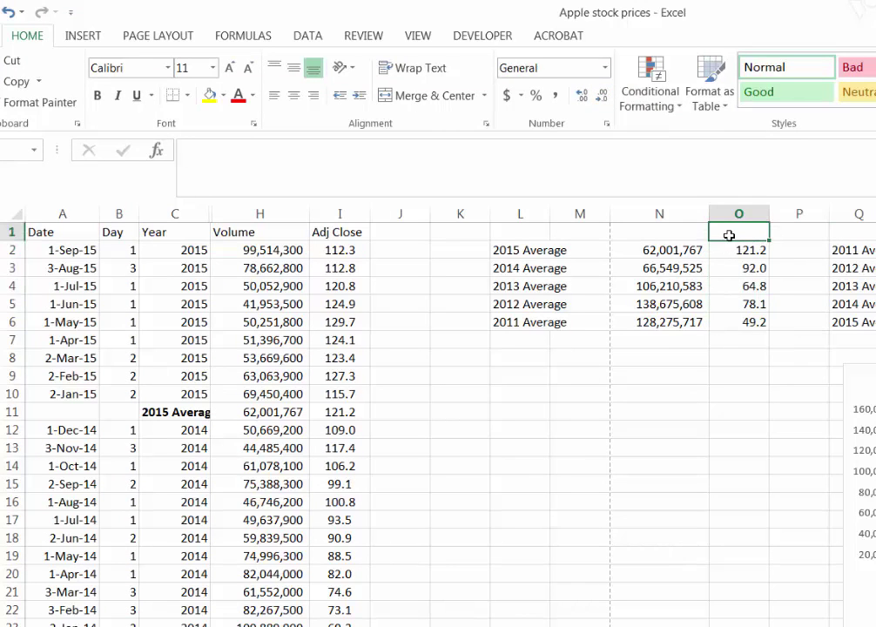
type("Avera")
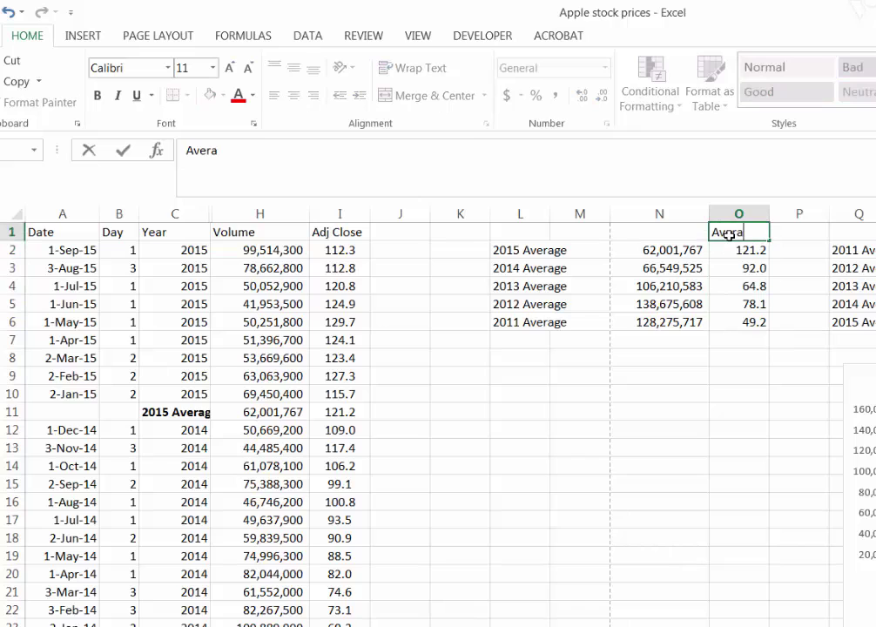
type("ge Stock Price")
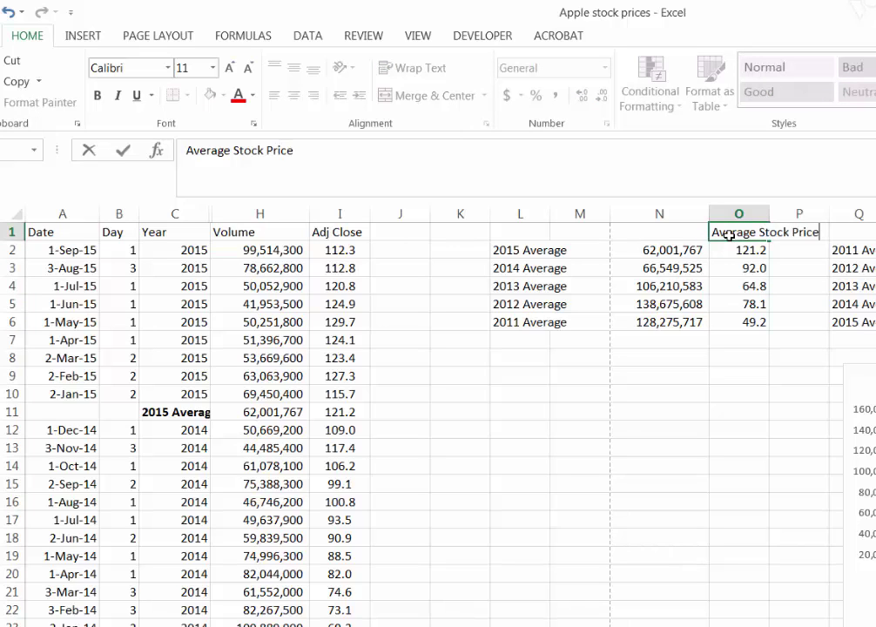
key("Return")
Step: Enter the heading "Average Volume" in N1 above the average volumes
left_click(659, 230)
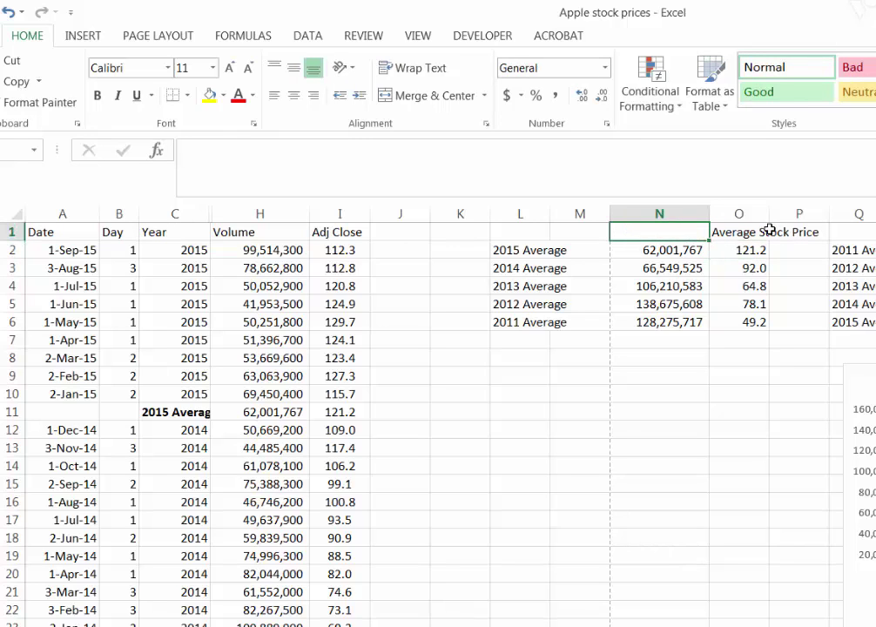
type("Ann")
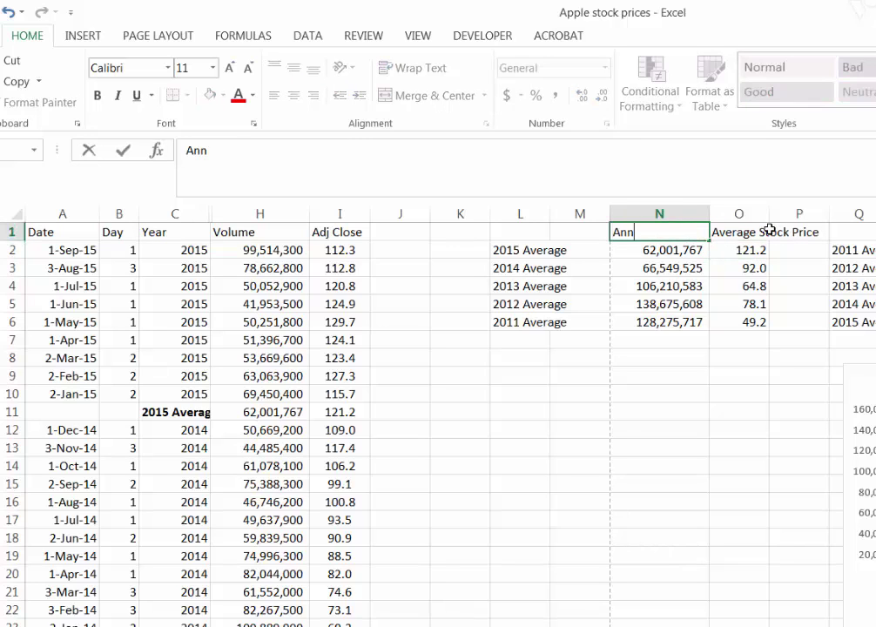
key("BackSpace")
key("BackSpace")
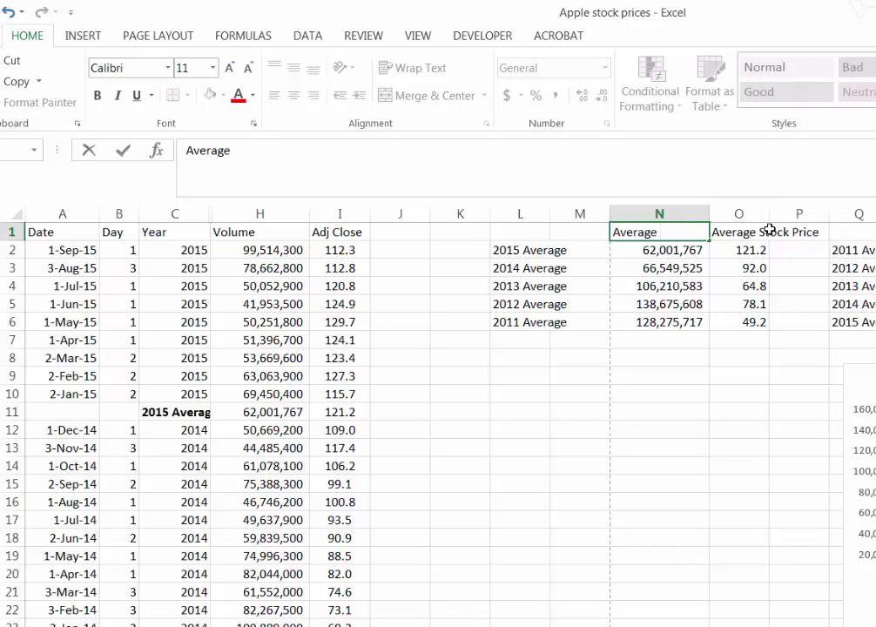
type("verage Volume")
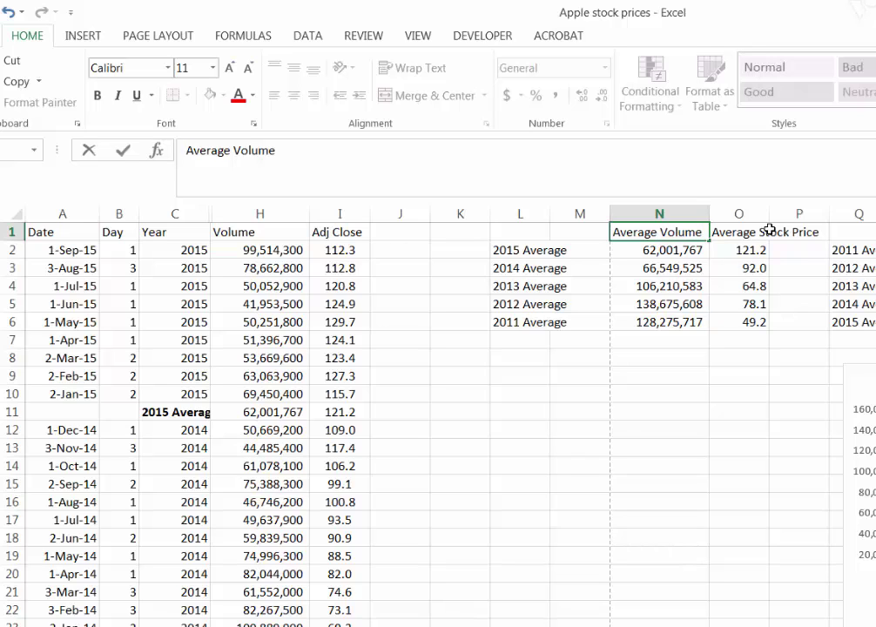
left_click(692, 322)
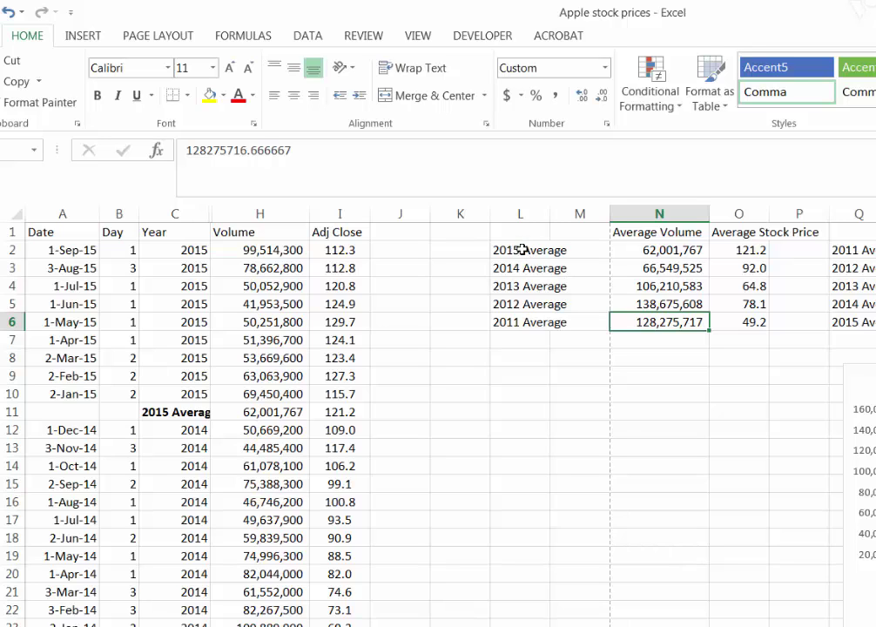
Step: Move the yearly average labels from L2:L6 to K2:K6, and enter the years 2015 and 2014 in M2 and M3
left_click_drag(522, 249, 519, 325)
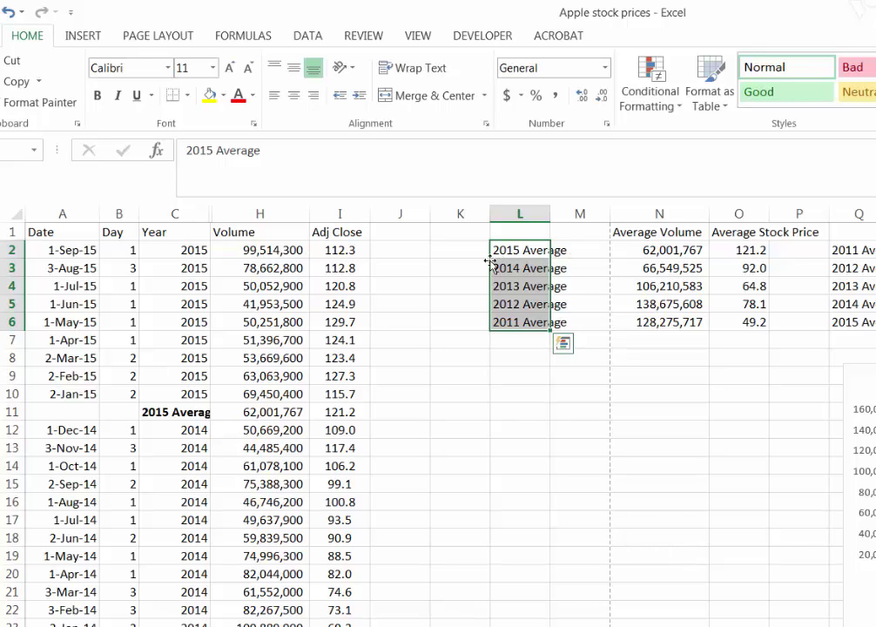
left_click_drag(490, 263, 470, 268)
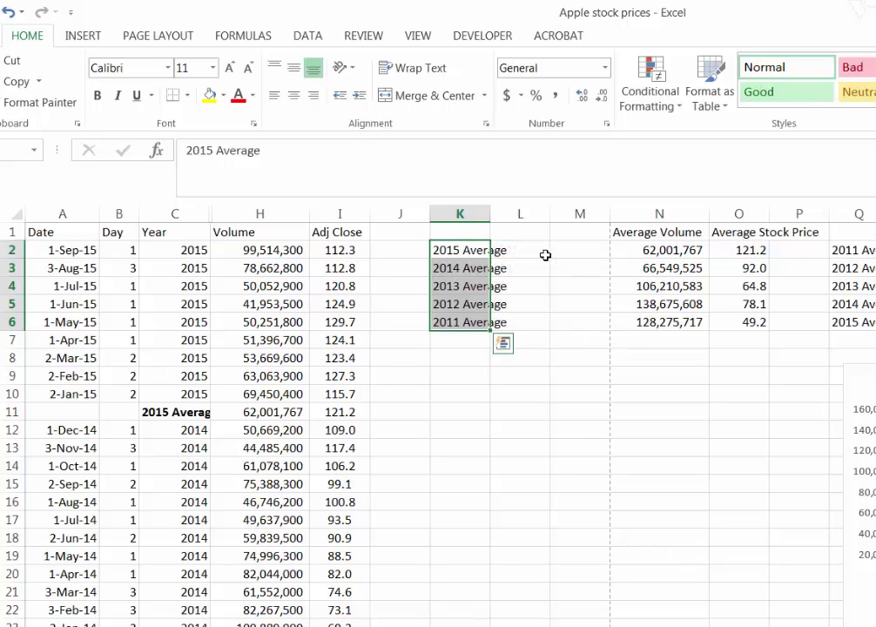
left_click(575, 250)
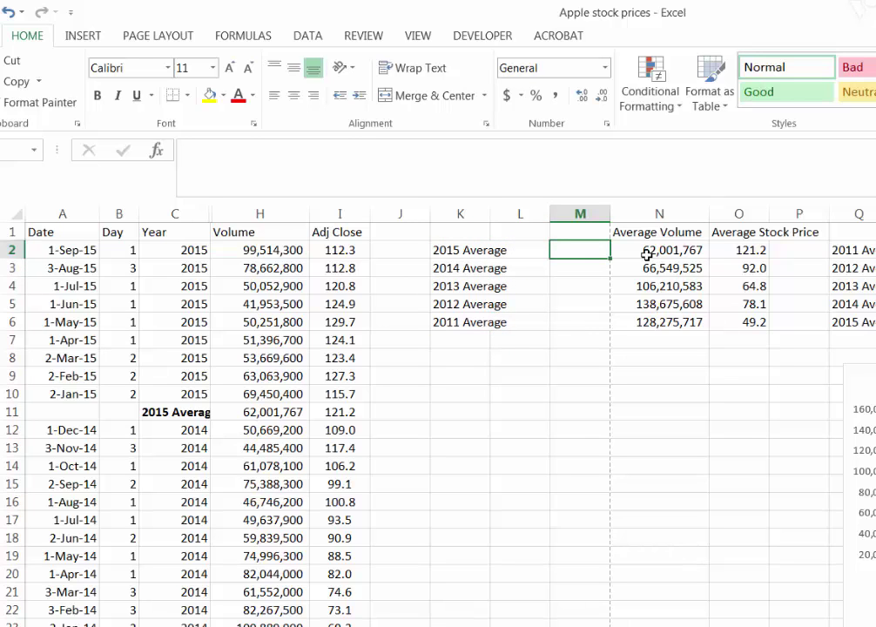
type("2015")
key("Return")
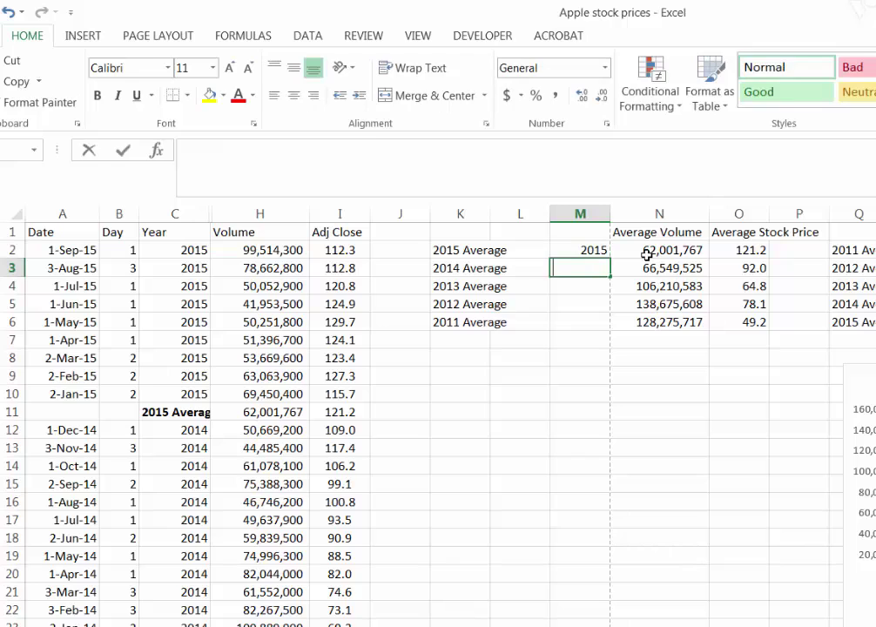
type("214")
key("Return")
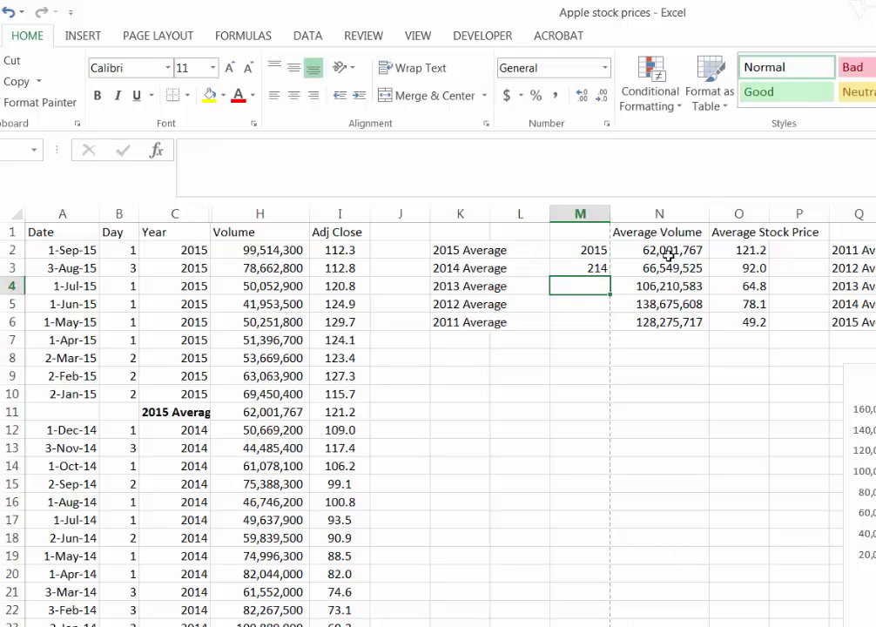
left_click(592, 268)
type("20")
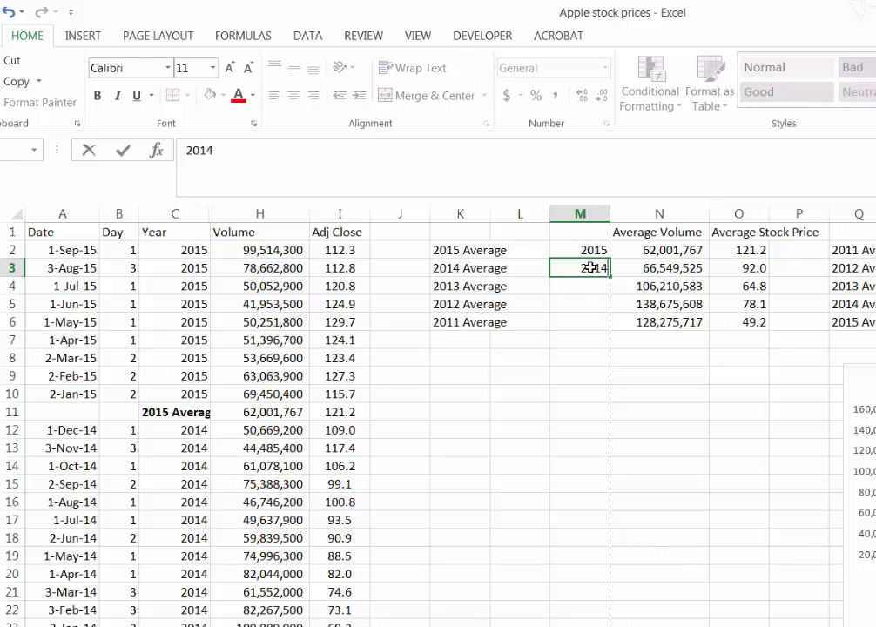
type("14")
Step: Continue the descending year series from M2:M3 down to 2011 in M6
left_click(565, 306)
left_click_drag(576, 250, 608, 325)
left_click(586, 251)
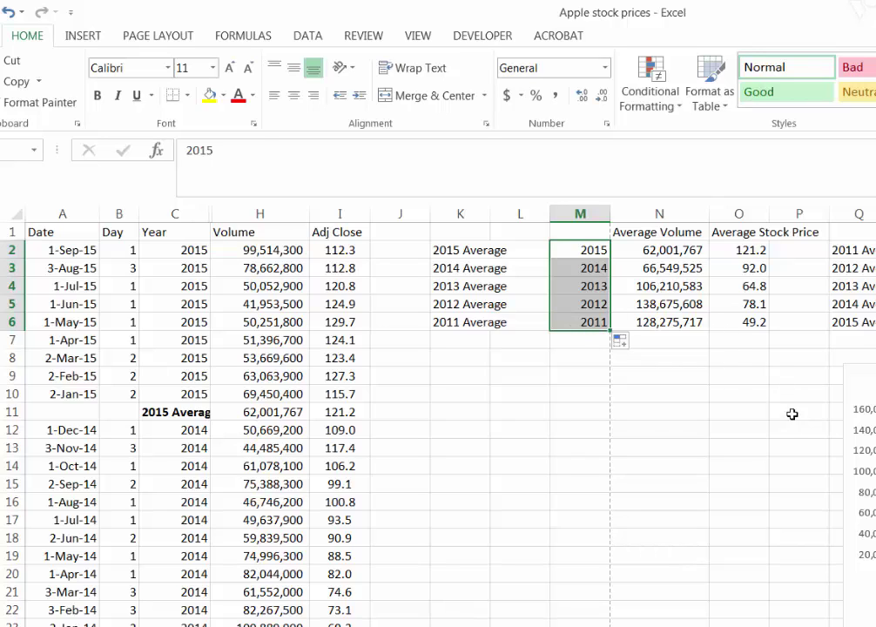
Step: Extend the descending year series down to M21, and clear the extra years in M7:M21
left_click_drag(588, 248, 587, 268)
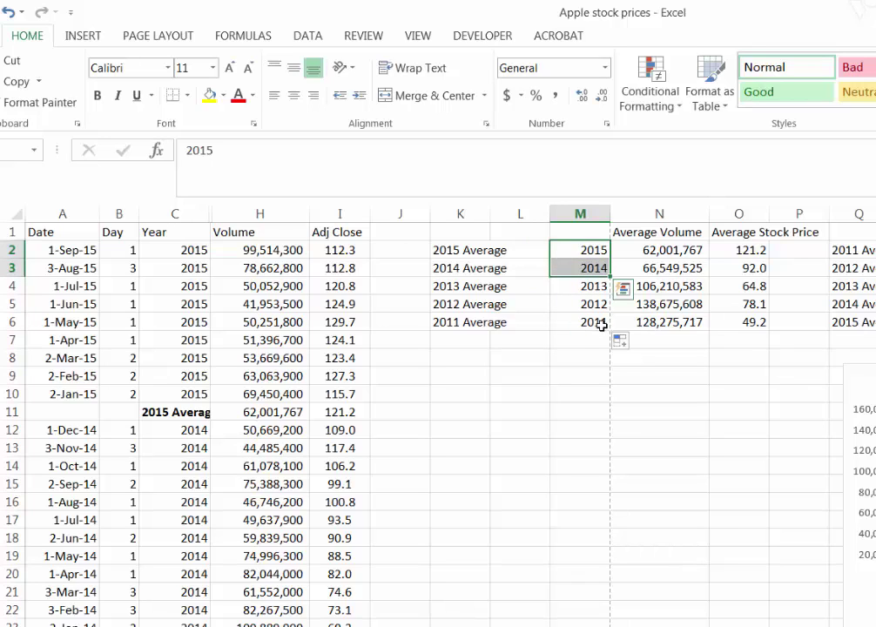
left_click_drag(612, 321, 600, 596)
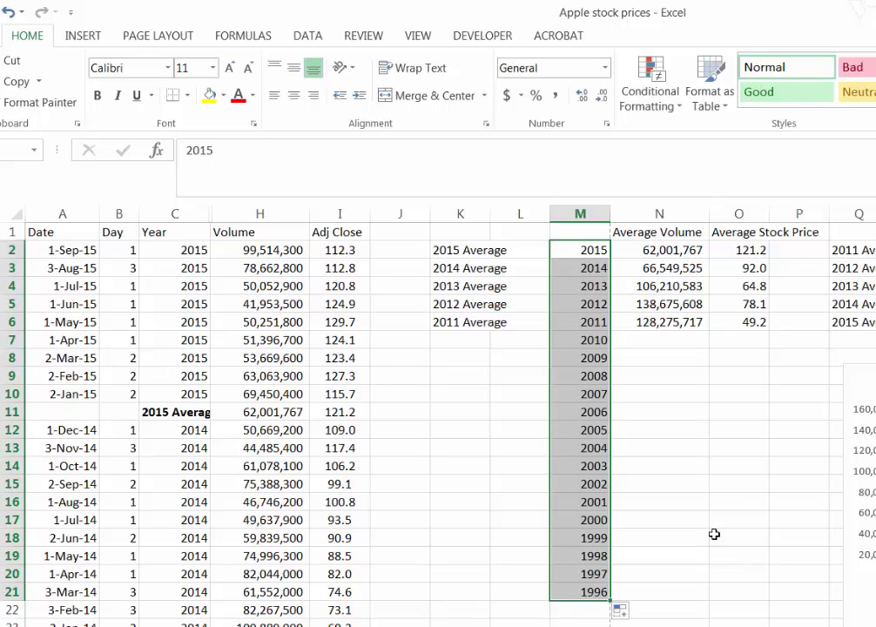
left_click_drag(591, 341, 586, 586)
key("Delete")
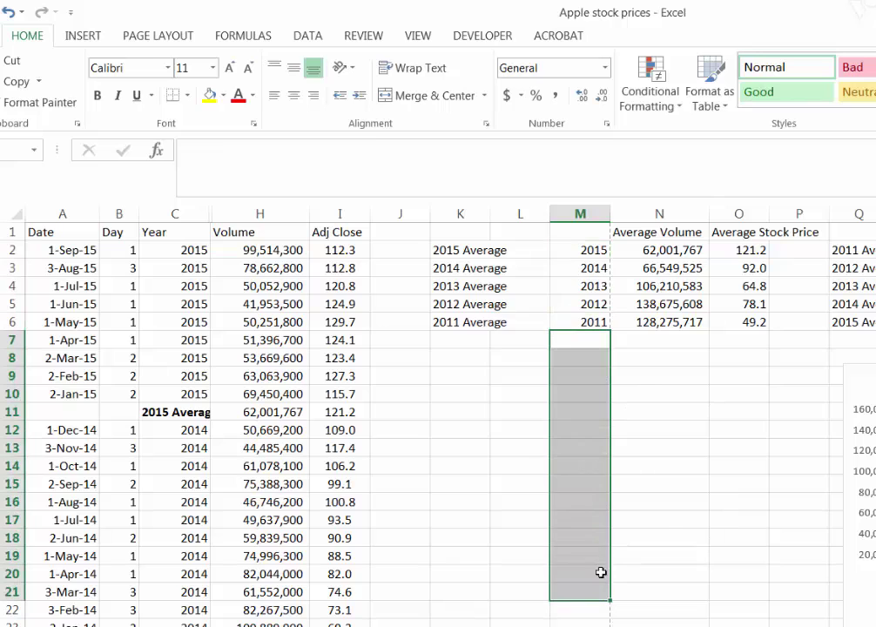
left_click(725, 461)
Step: Sort the summary rows in M2:O6 by year from smallest to largest
left_click_drag(580, 251, 741, 324)
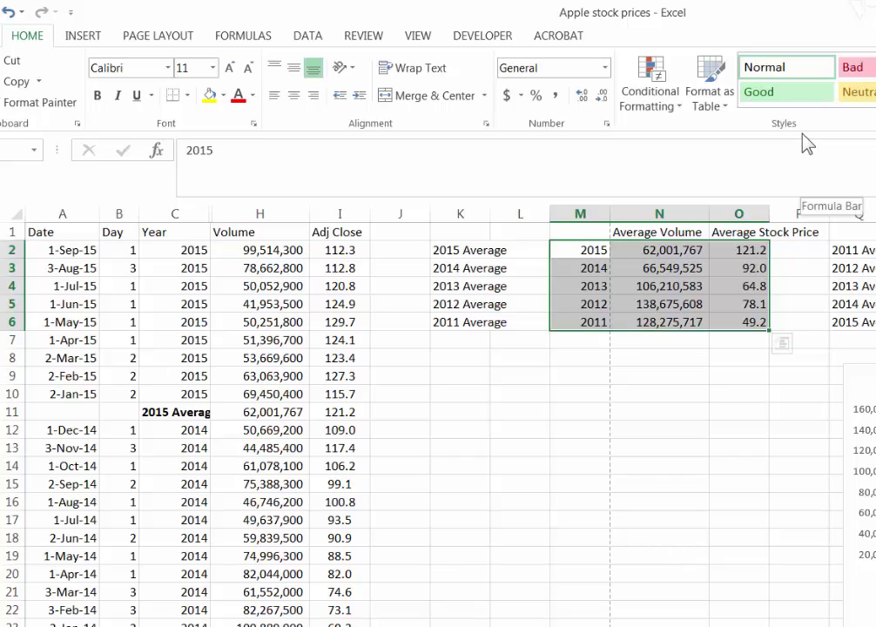
left_click_drag(860, 26, 416, 35)
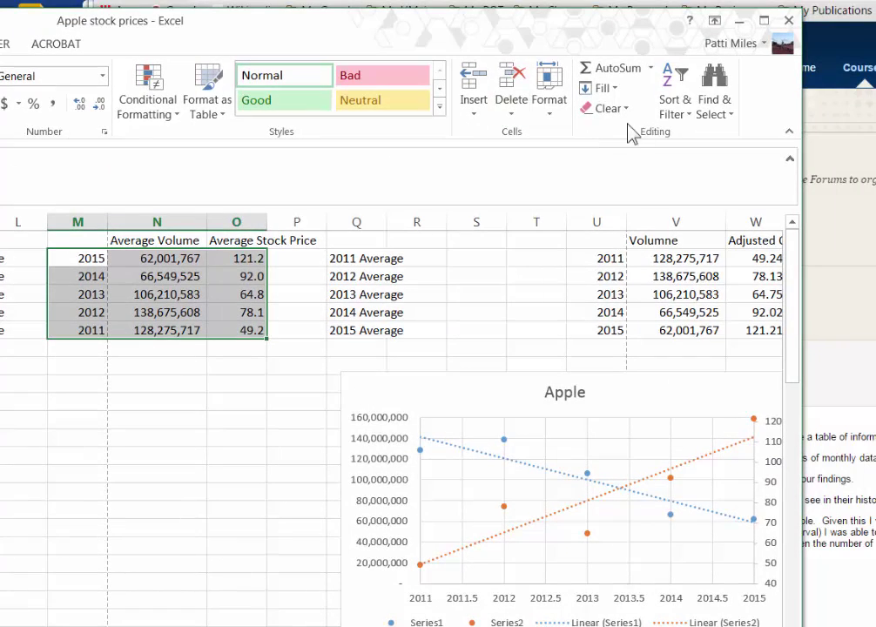
left_click(684, 113)
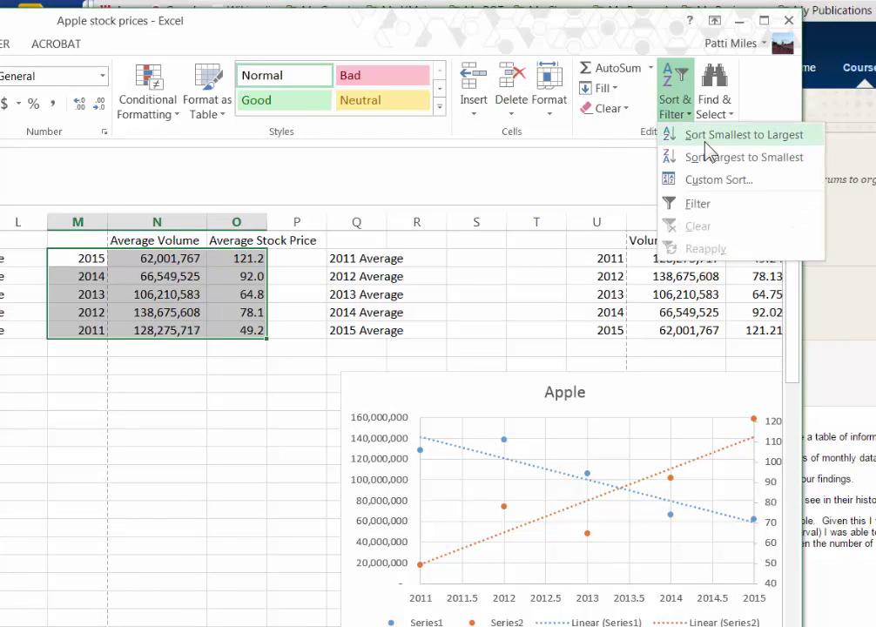
left_click(710, 136)
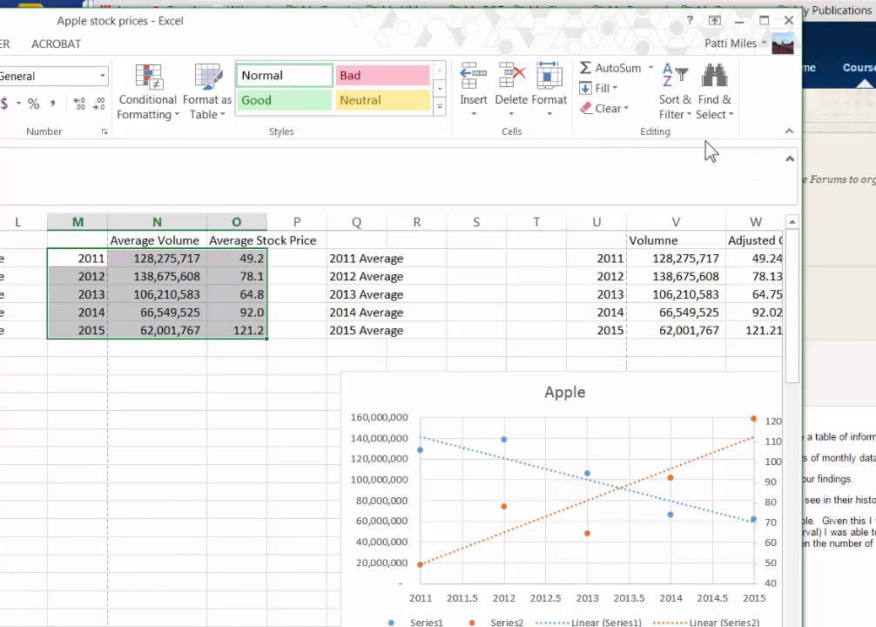
left_click(161, 439)
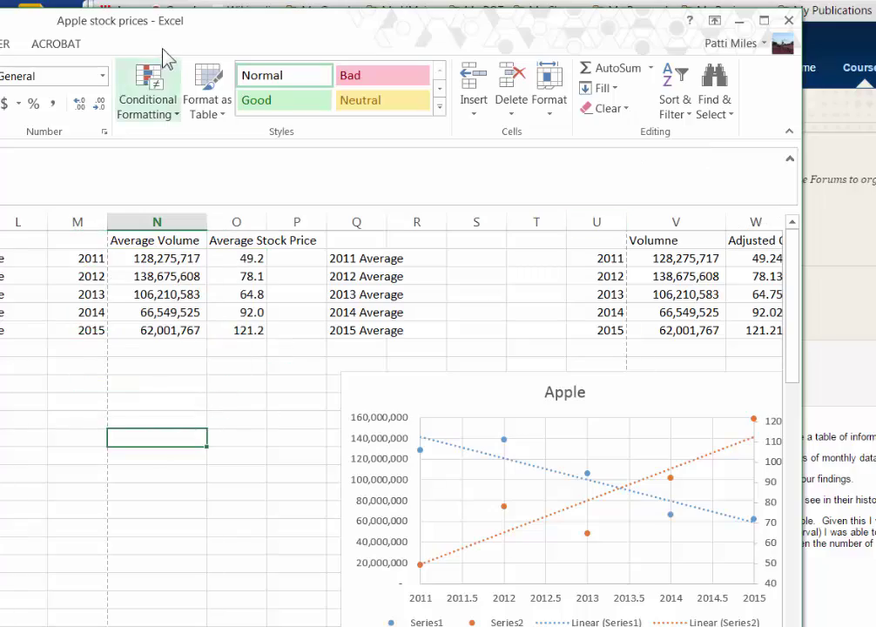
Step: Delete the leftover yearly average labels in K2:K6
left_click_drag(119, 39, 651, 33)
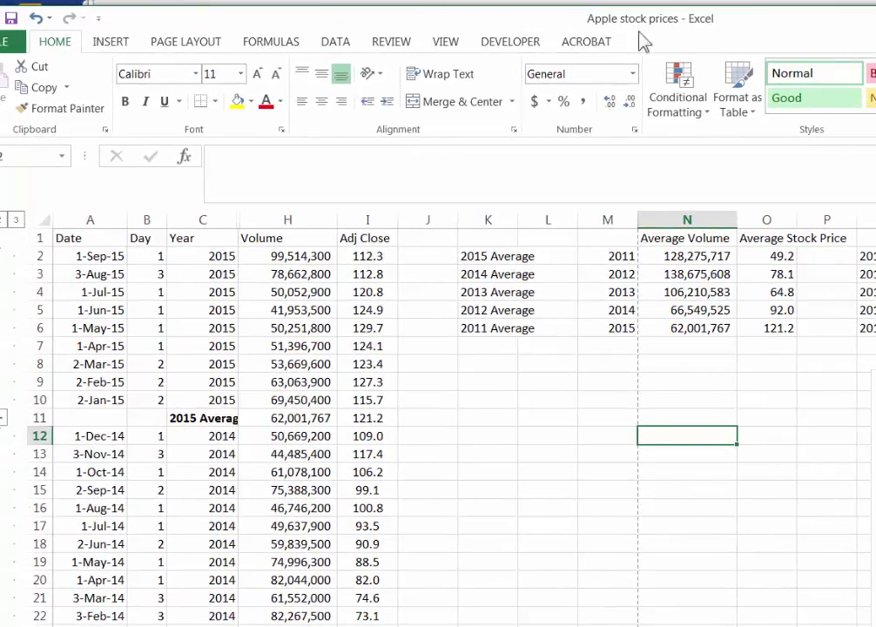
left_click_drag(487, 256, 474, 339)
key("Delete")
left_click(576, 396)
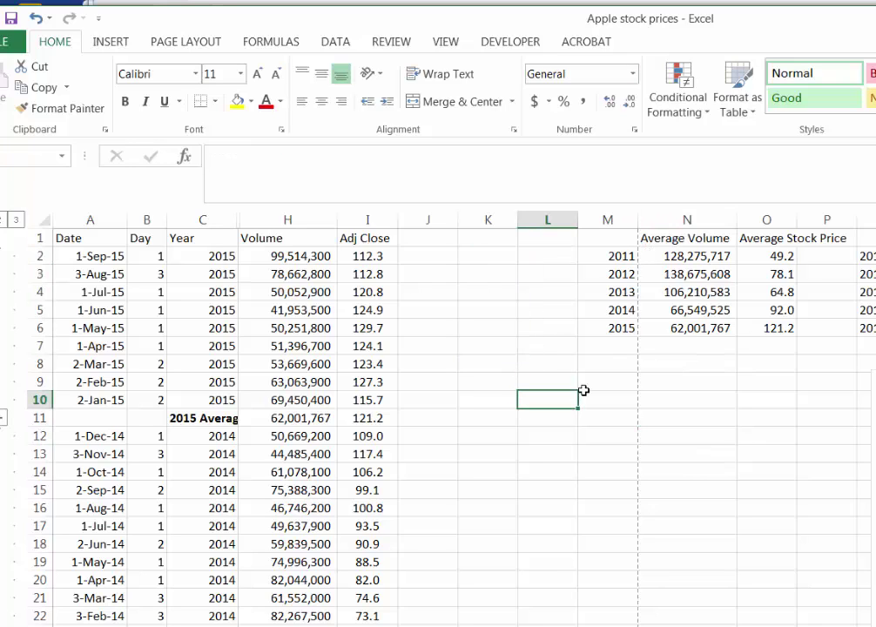
Step: Enter the heading "Year" in M1 above the list of years
left_click(603, 244)
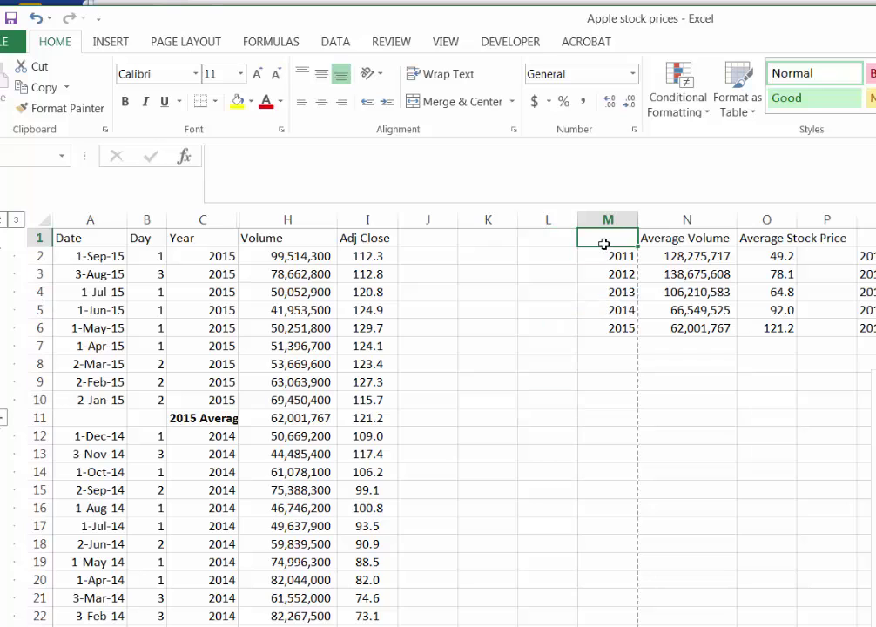
type("Ye")
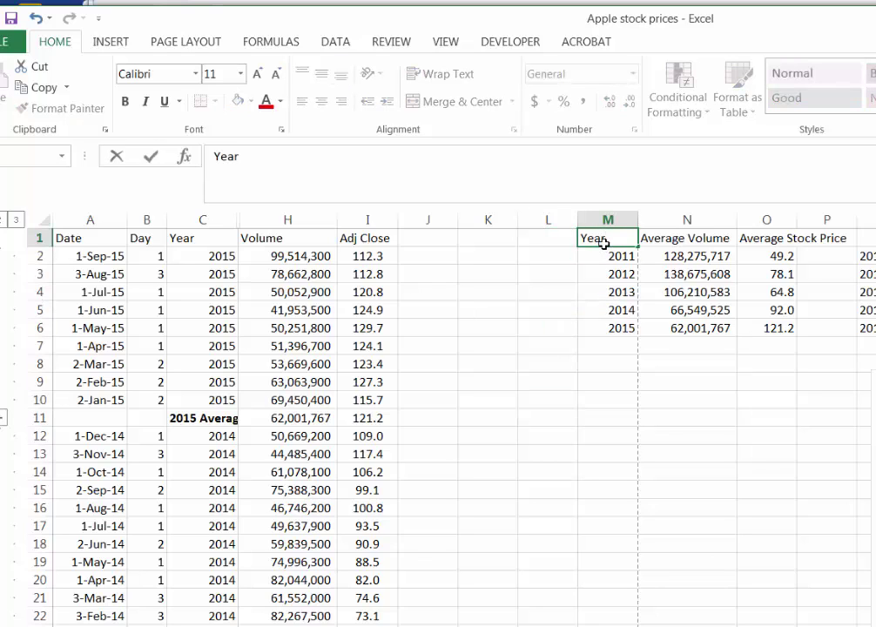
type("ar")
left_click(606, 345)
Step: Center the contents of the summary table in M1:O6 horizontally
left_click_drag(596, 239, 768, 328)
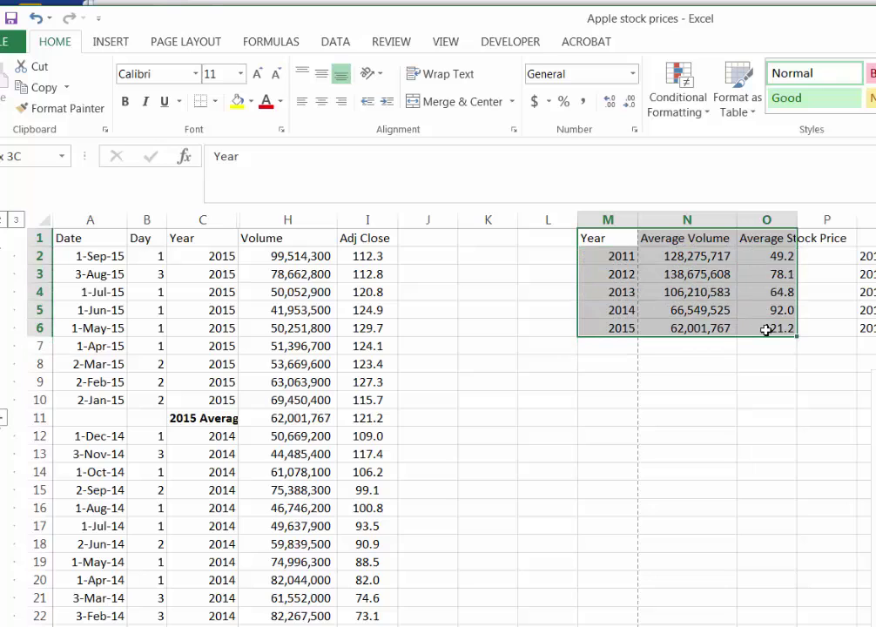
left_click(323, 103)
left_click(655, 400)
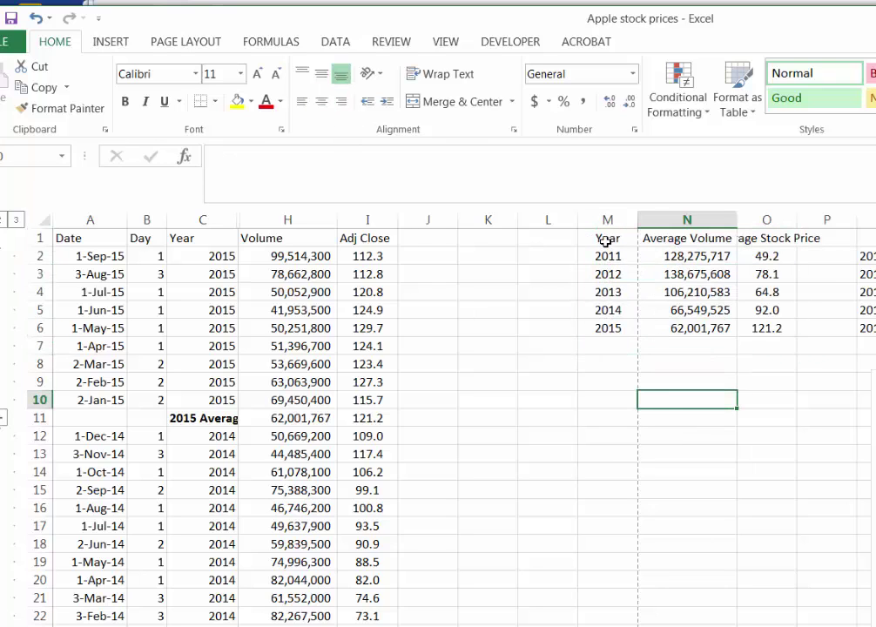
Step: Move the summary table so it starts at K2, and widen column L to fit the average volumes
left_click_drag(606, 241, 590, 352)
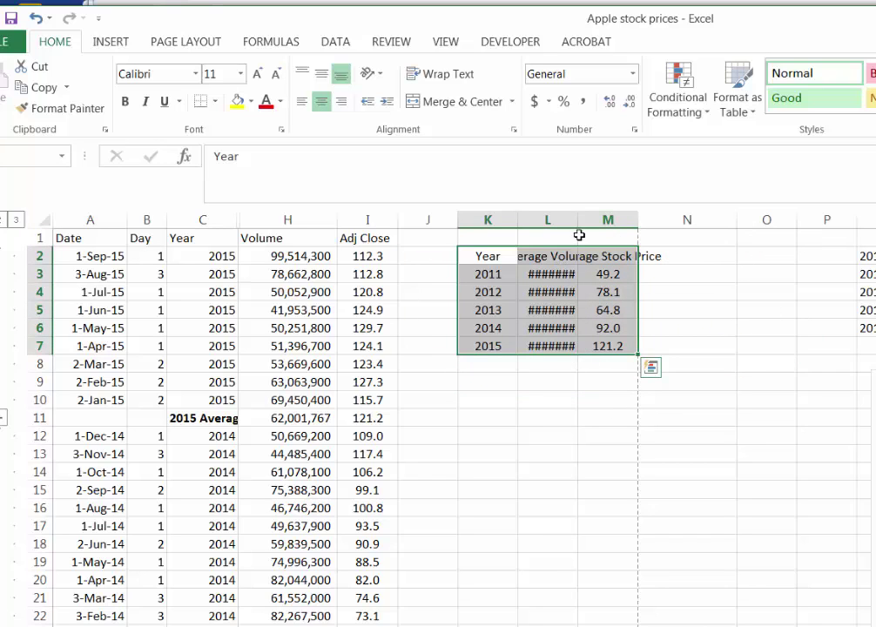
left_click_drag(577, 219, 592, 224)
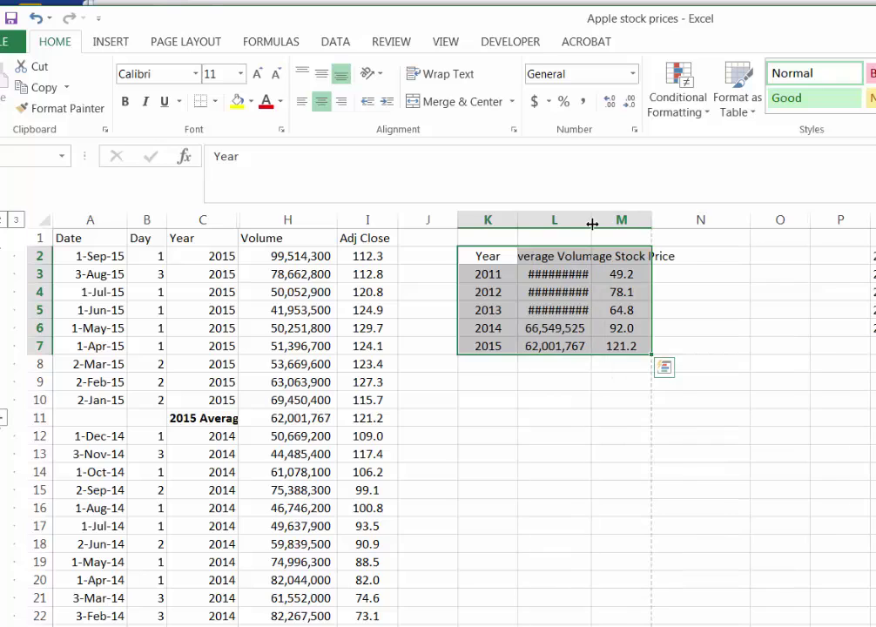
double_click(592, 224)
left_click(593, 221)
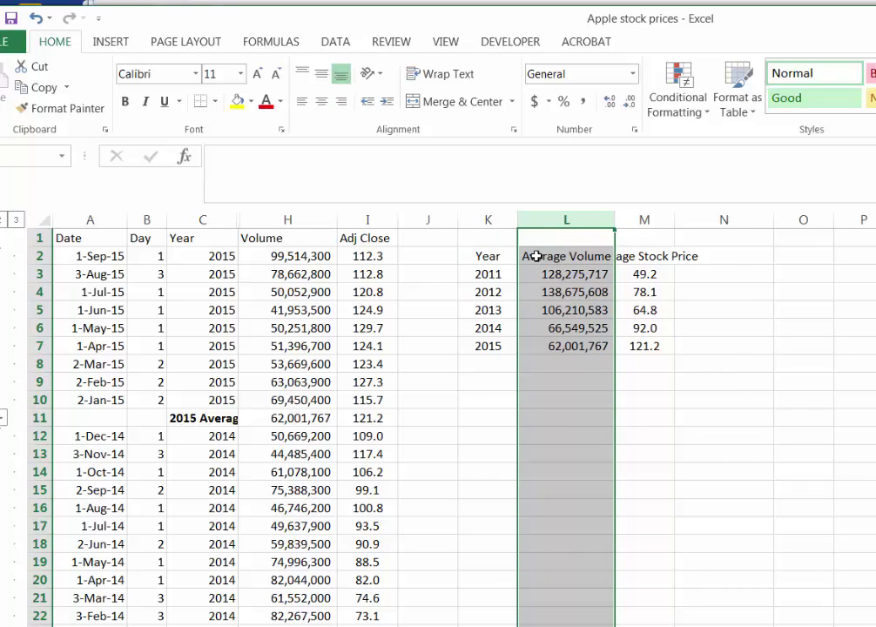
Step: Wrap the text of the table headings in K2:M2, and narrow column L so "Average Volume" takes two lines
left_click_drag(495, 256, 639, 256)
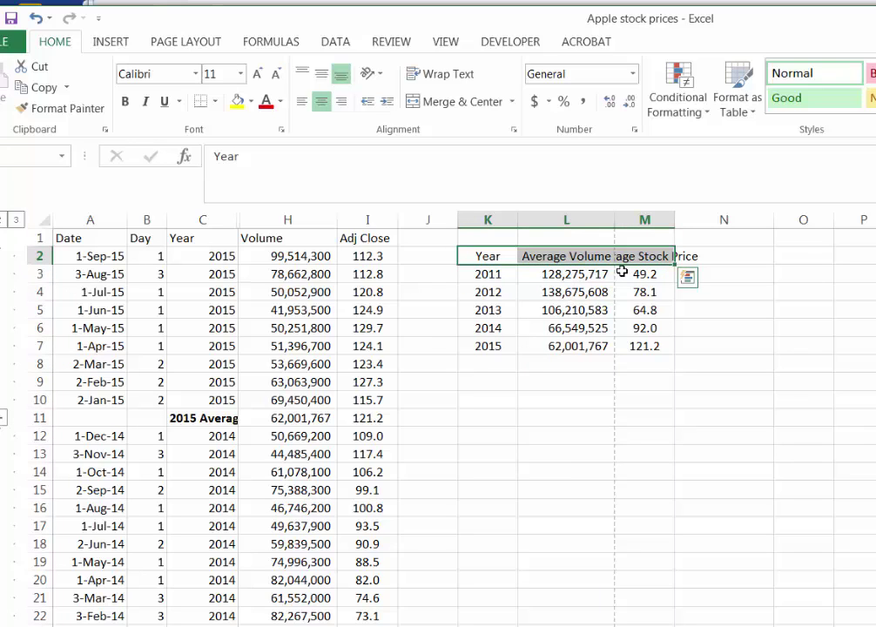
left_click(459, 79)
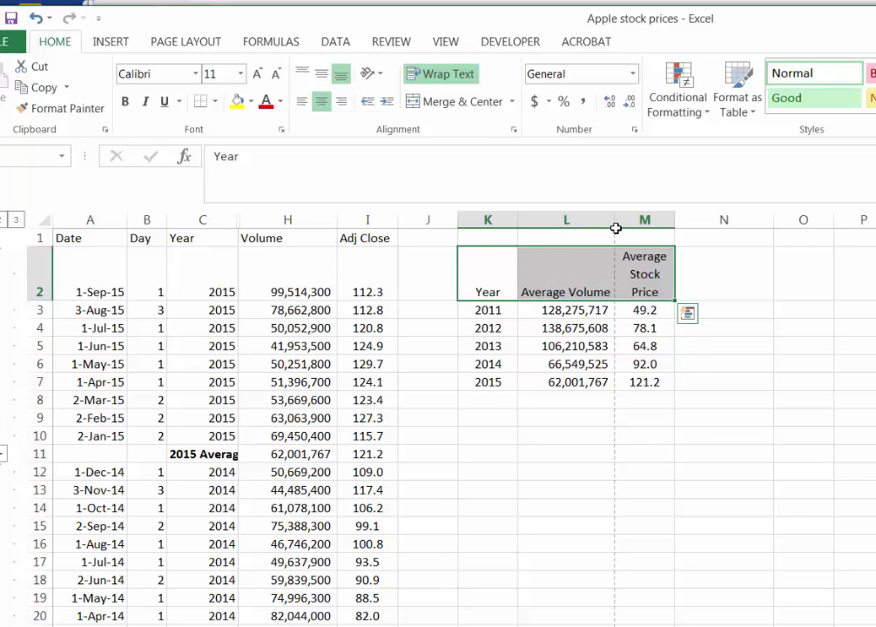
mouse_move(614, 225)
left_mouse_down()
mouse_move(591, 226)
mouse_move(605, 220)
left_mouse_up()
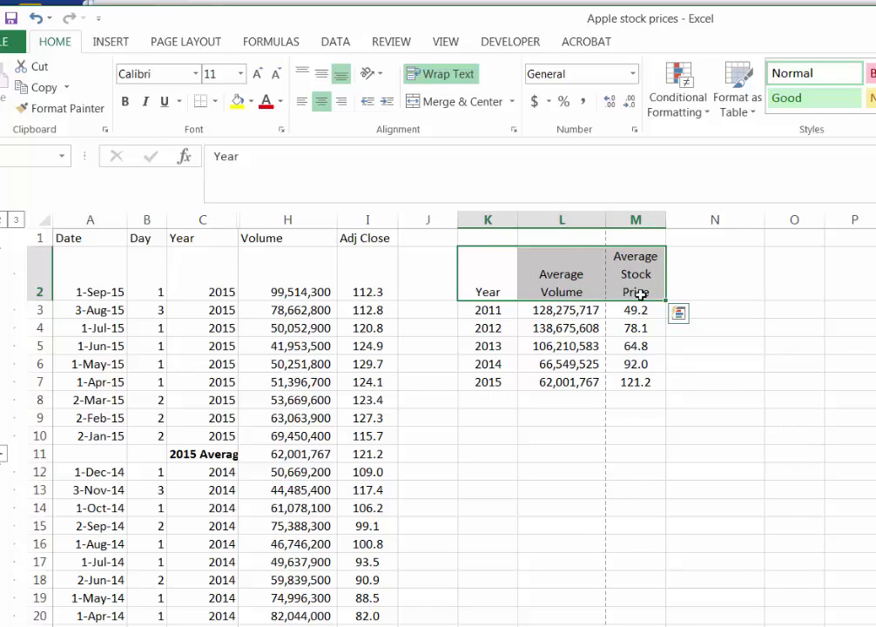
Step: Insert a markers-only scatter chart from the summary table K2:M7 and move it just below the table
left_click(645, 454)
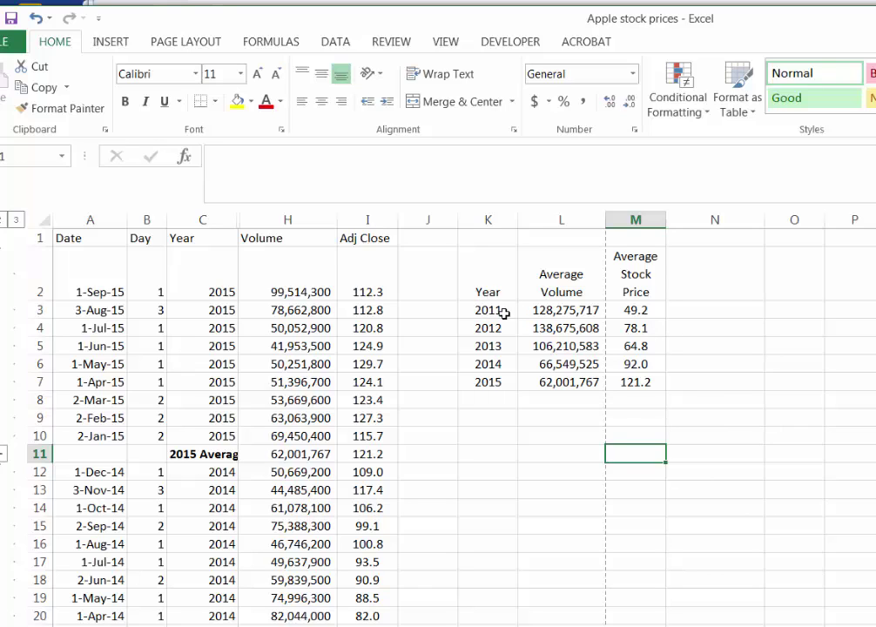
left_click_drag(481, 288, 616, 392)
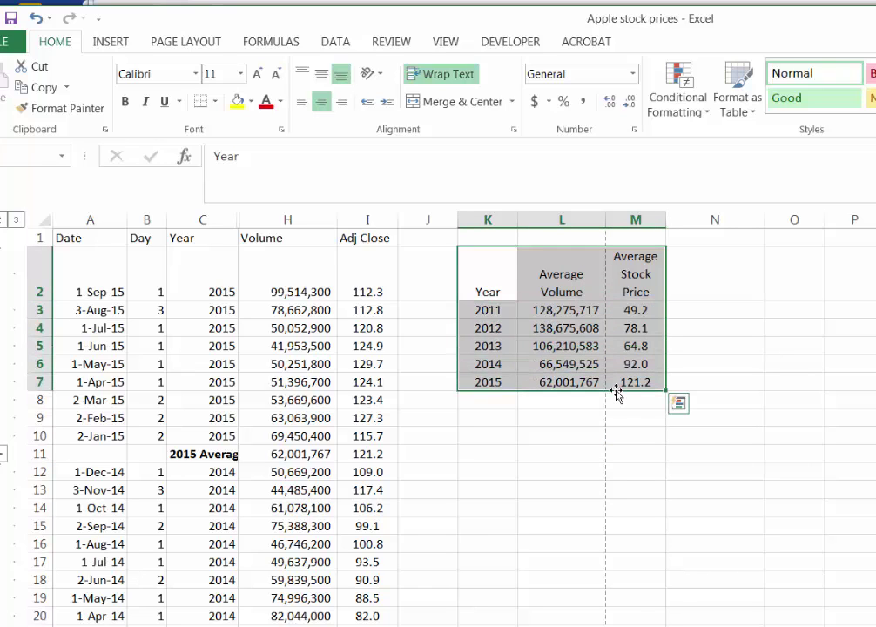
left_click(578, 450)
left_click_drag(491, 292, 628, 388)
left_click(112, 43)
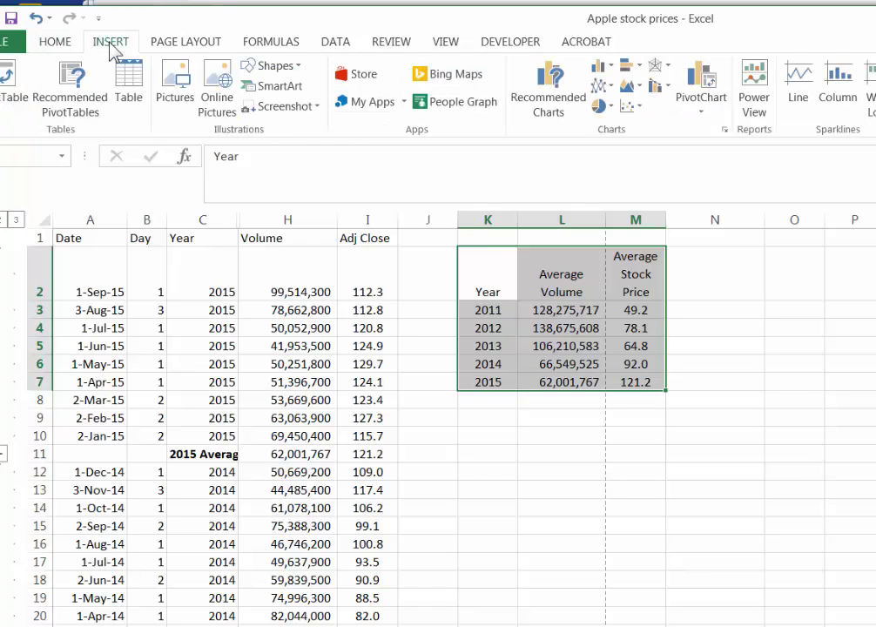
left_click(640, 108)
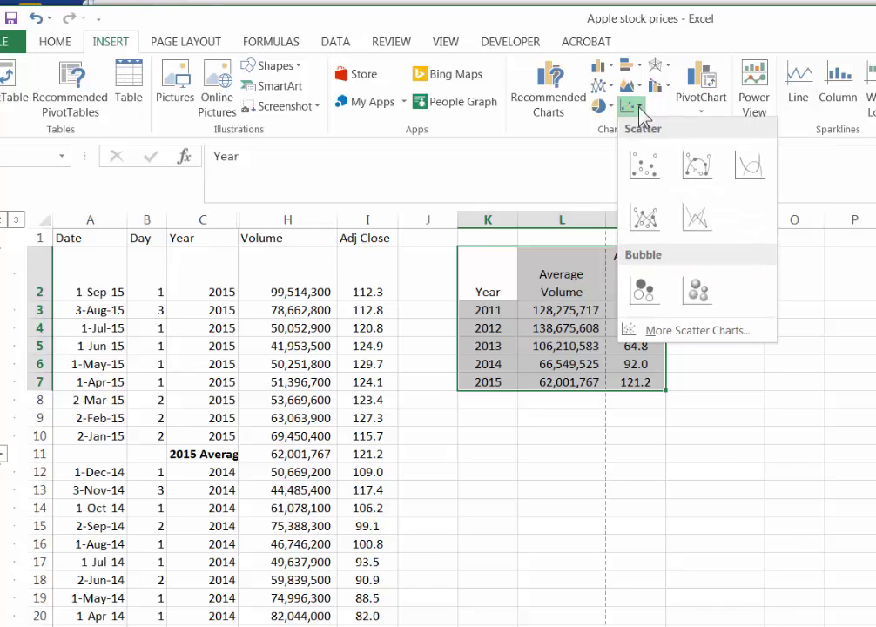
left_click(643, 166)
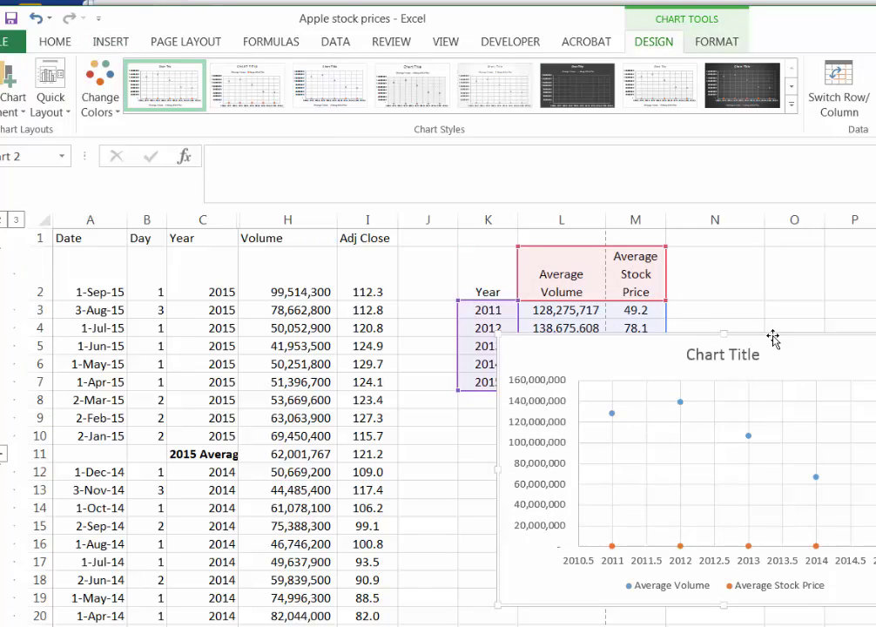
left_click_drag(772, 338, 670, 385)
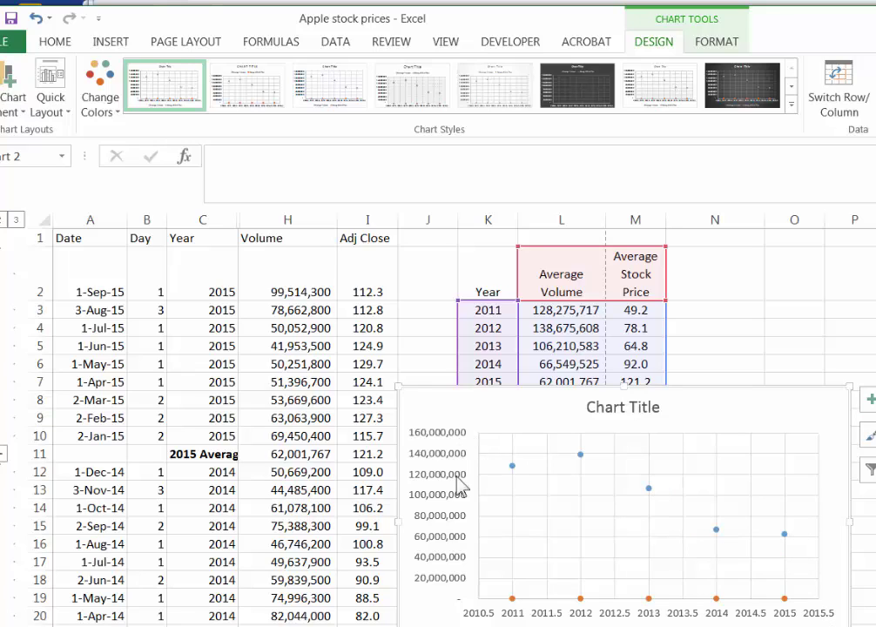
Step: Plot the Average Stock Price series of the new scatter chart on the secondary axis
left_click(513, 600)
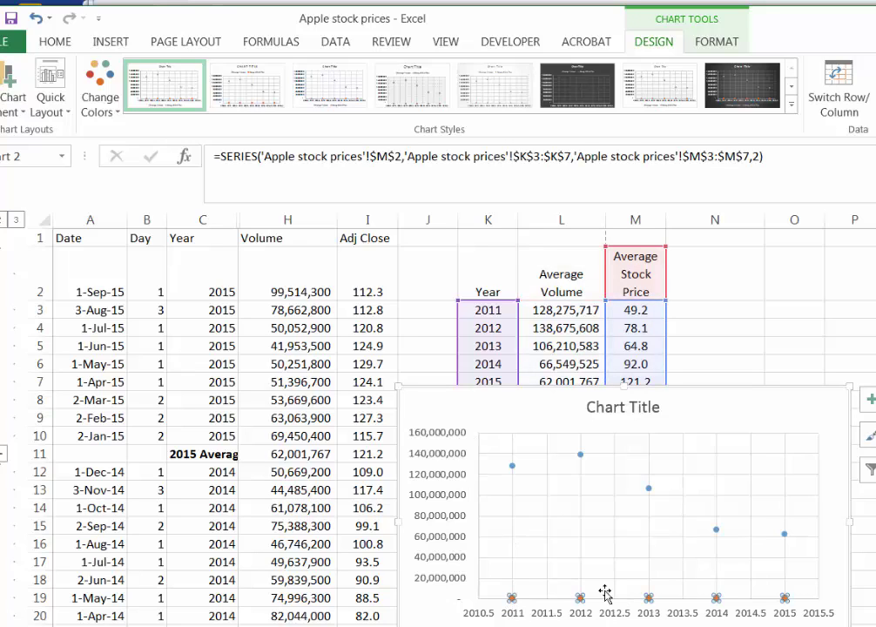
right_click(514, 600)
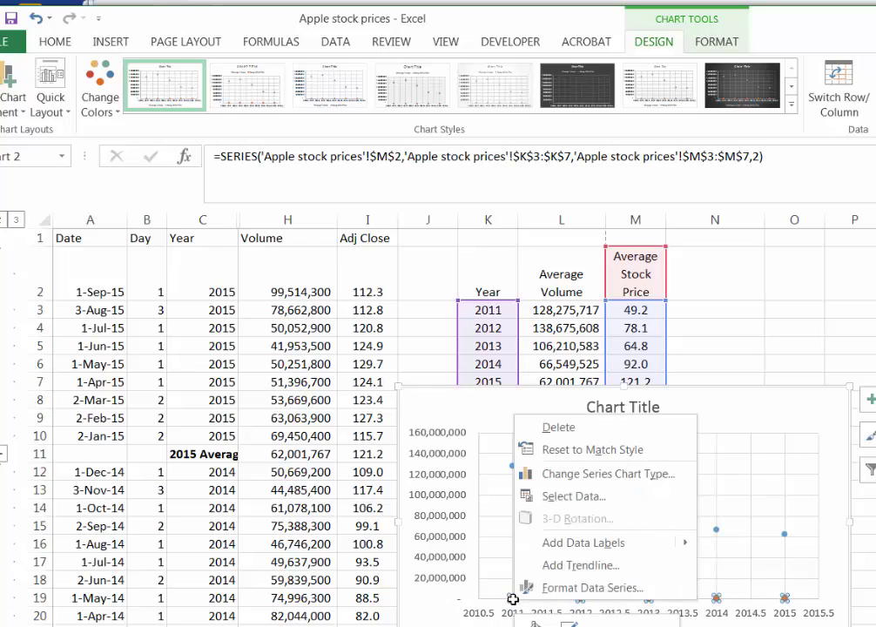
left_click(577, 591)
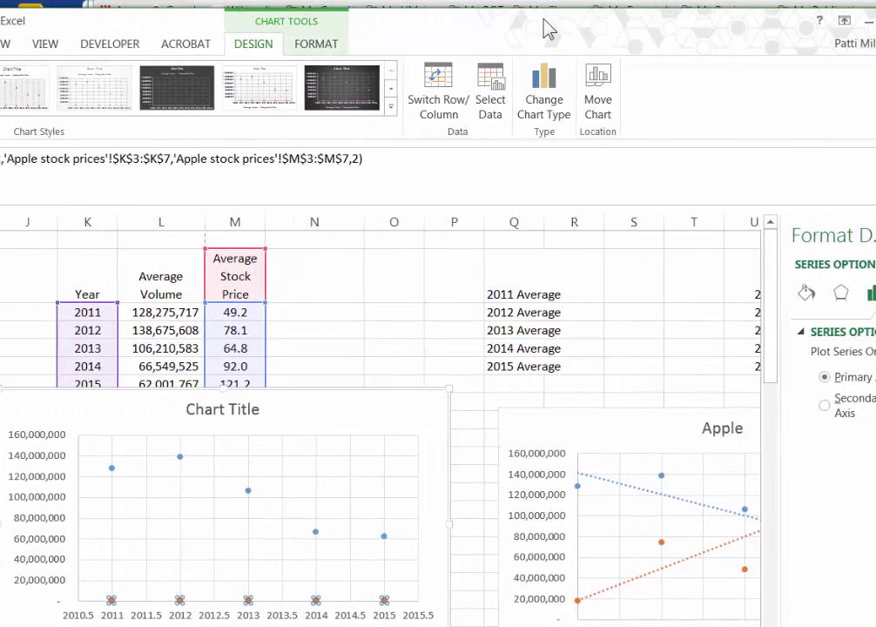
left_click(814, 405)
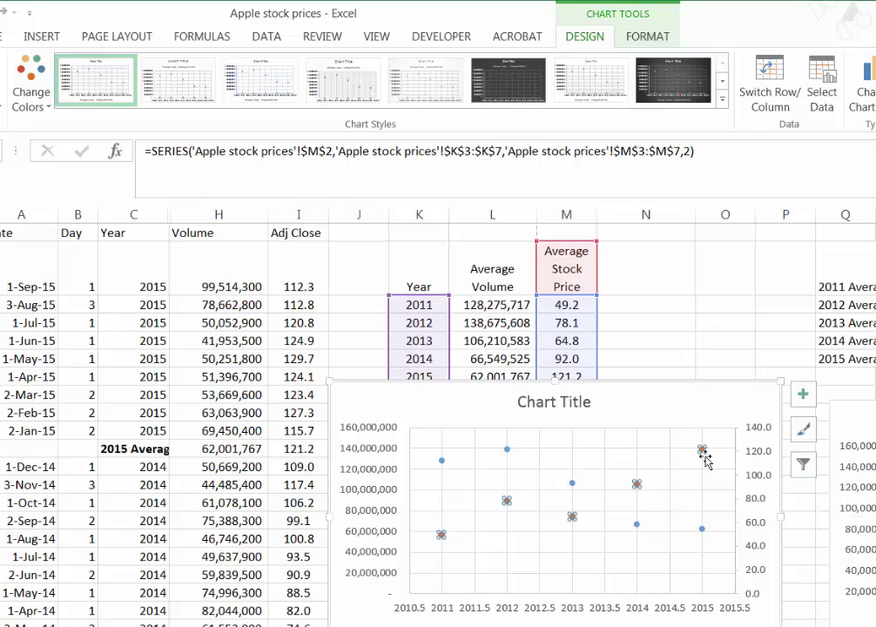
Step: Set the bounds of the chart's horizontal year axis to a minimum of 2011 and a maximum of 2015
left_click(542, 613)
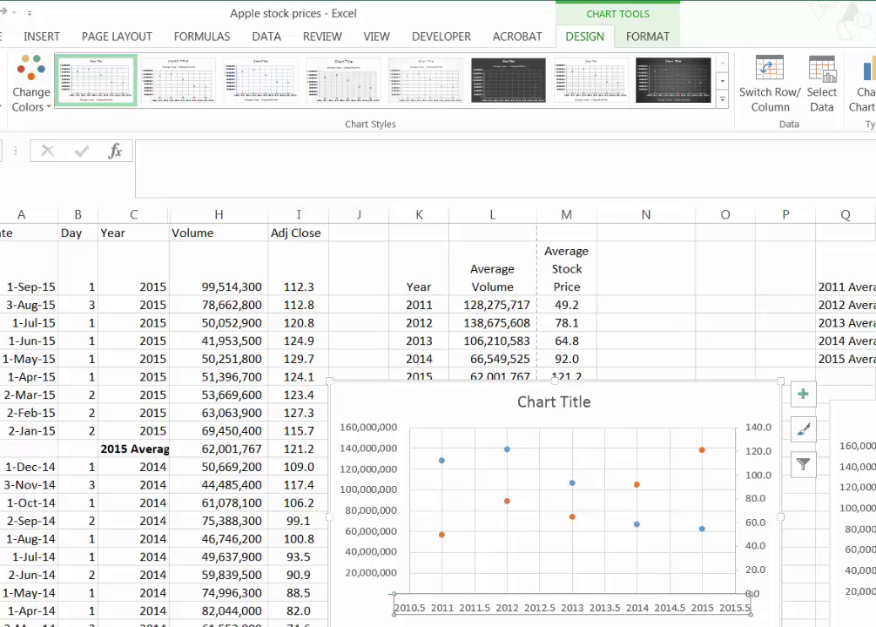
key("ctrl+1")
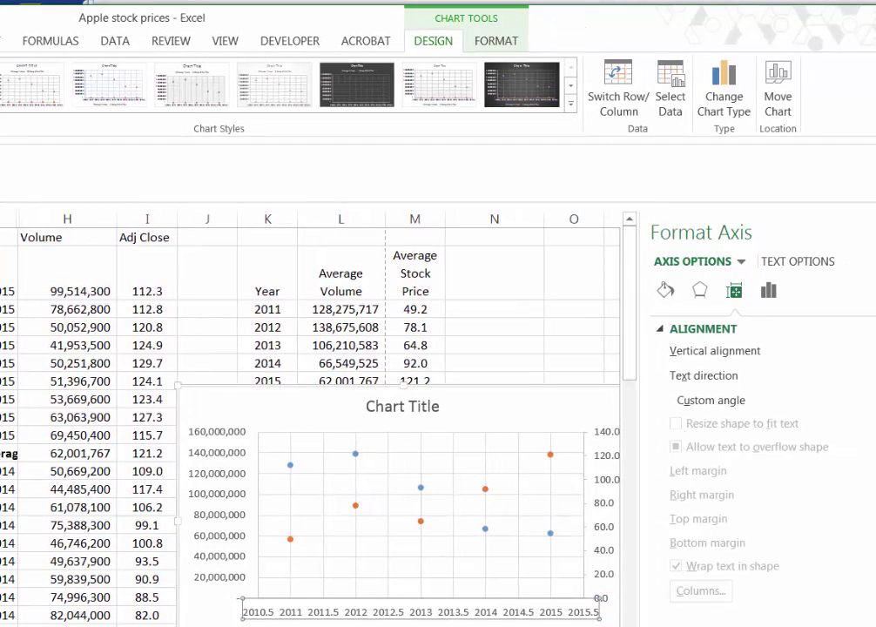
left_click_drag(641, 453, 662, 477)
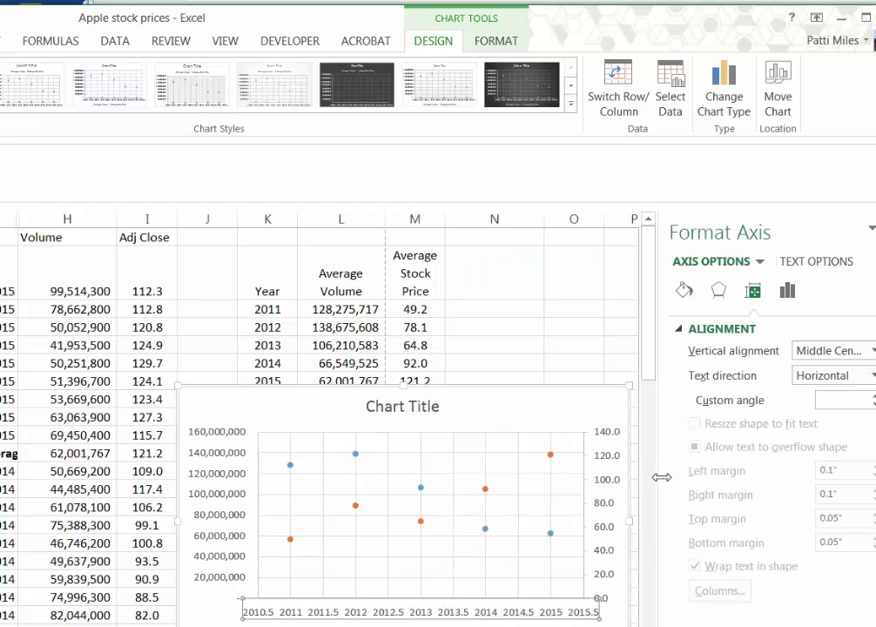
left_click(790, 294)
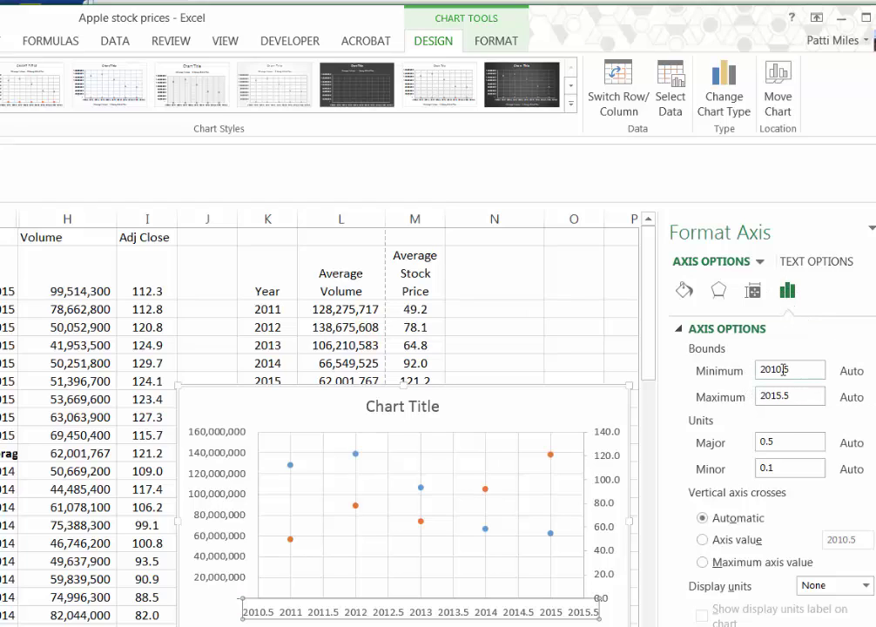
left_click_drag(796, 370, 773, 371)
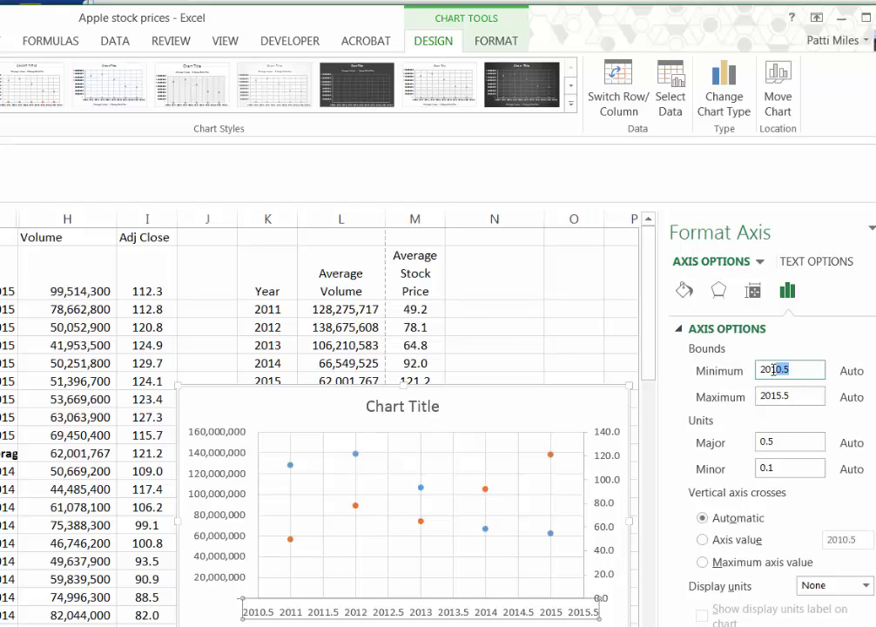
type("1")
left_click(786, 396)
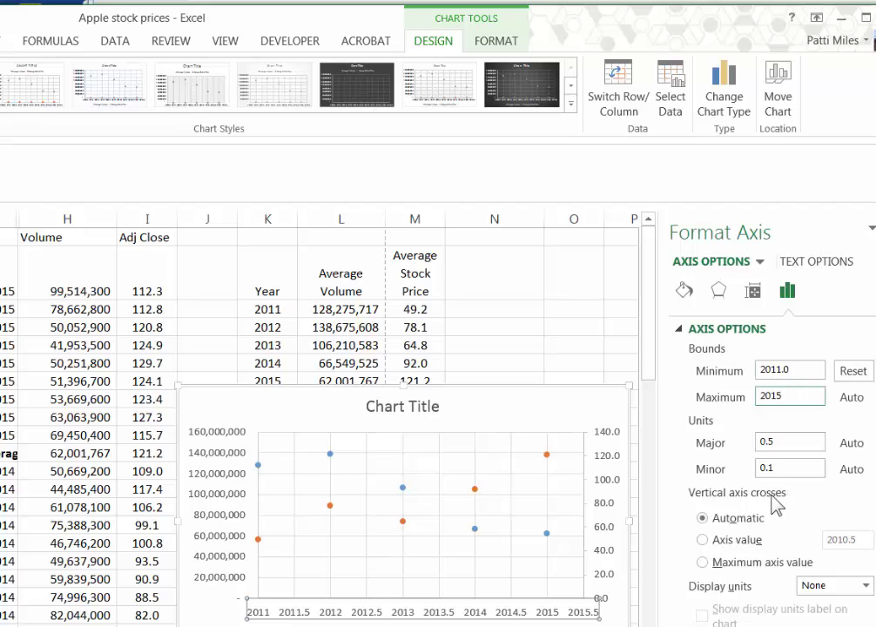
scroll(781, 512, "down", 2)
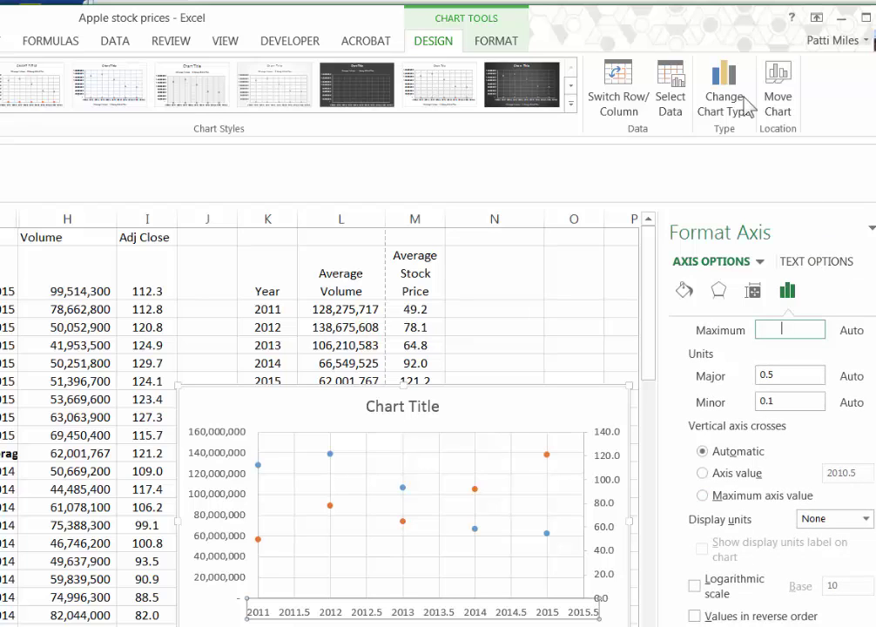
type("2015")
key("Return")
Step: Set the major unit of the horizontal year axis to 1.0 so only whole years are labelled
scroll(748, 592, "up", 2)
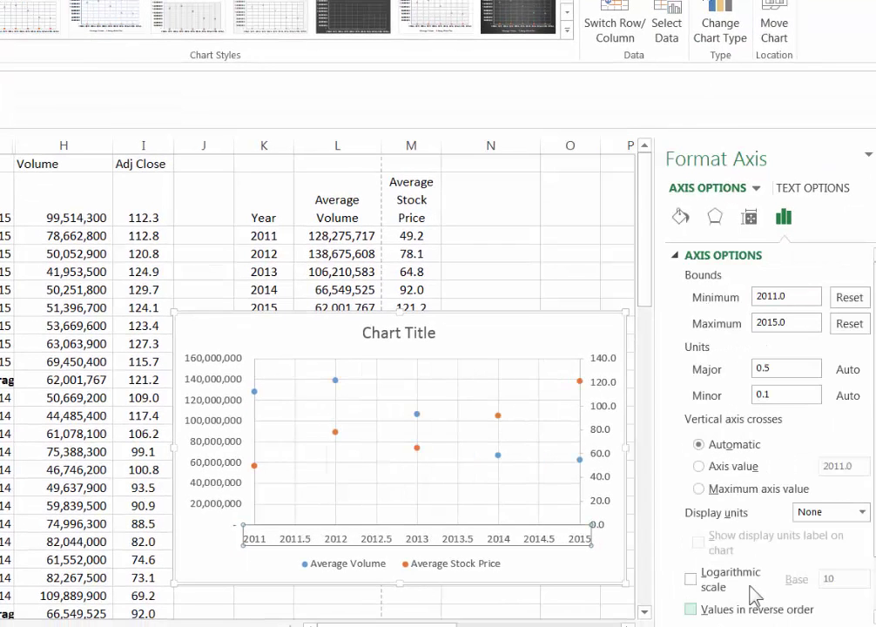
scroll(766, 435, "down", 2)
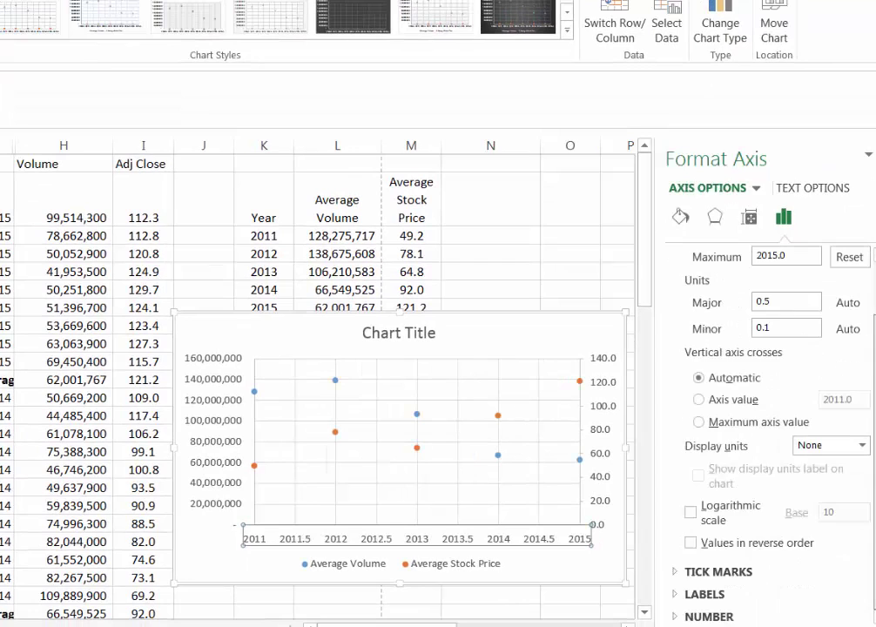
left_click(685, 616)
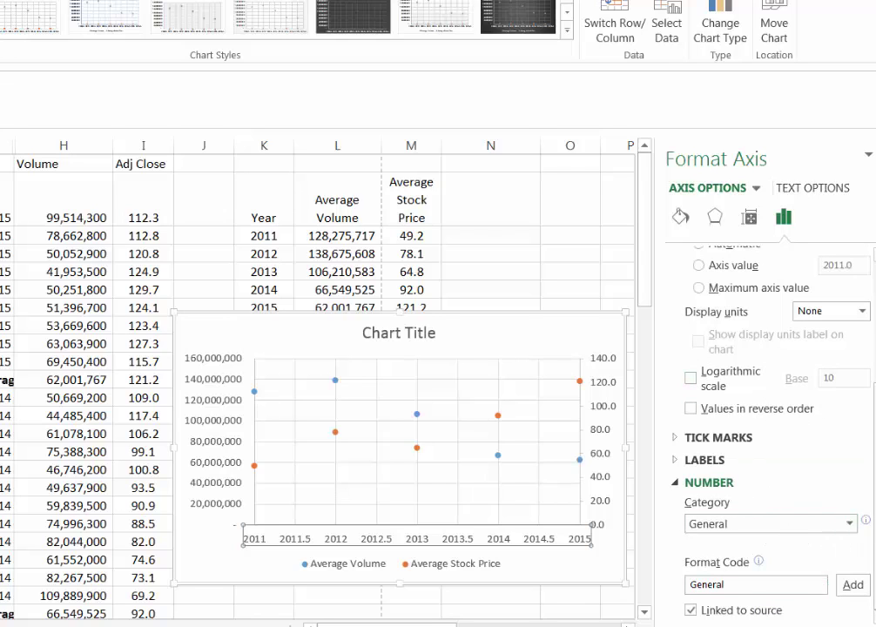
scroll(766, 436, "up", 3)
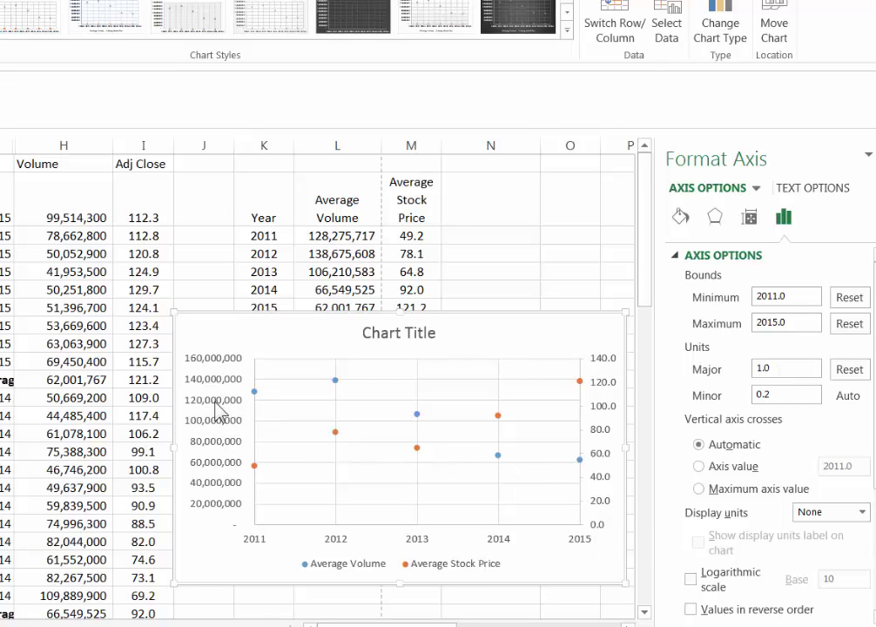
Step: Set the bounds of the secondary vertical axis for stock price to a minimum of 40 and a maximum of 120
left_click(605, 368)
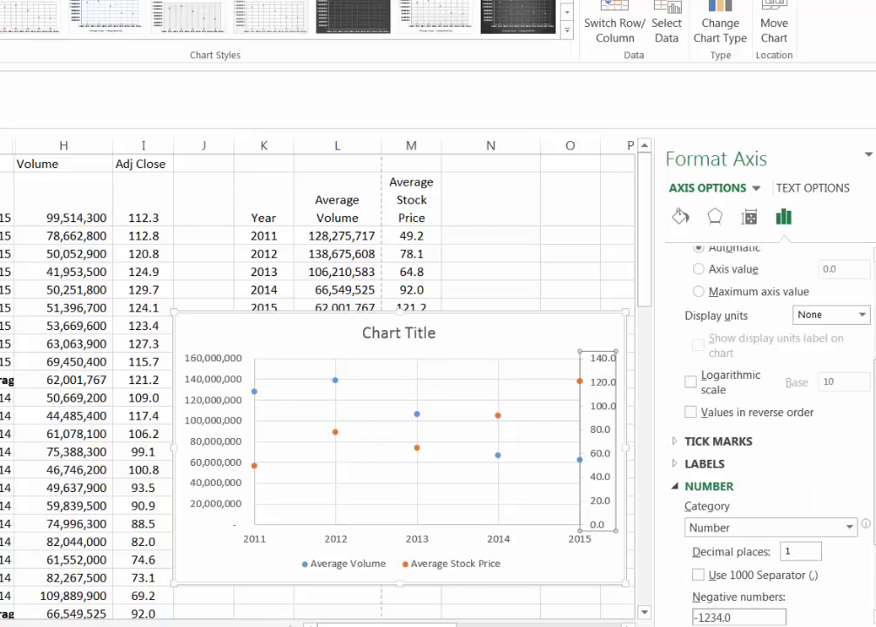
scroll(766, 392, "up", 5)
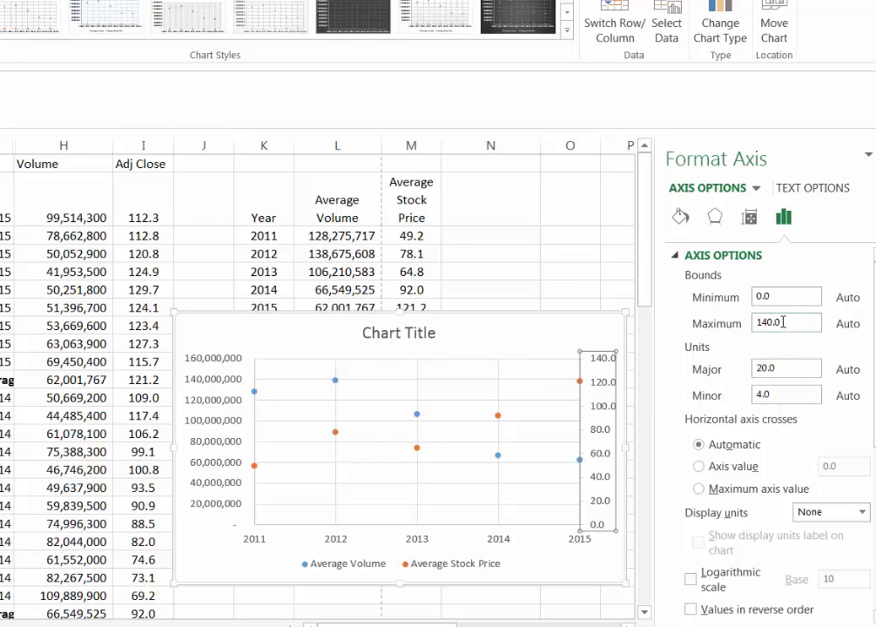
left_click_drag(782, 322, 757, 324)
type("1")
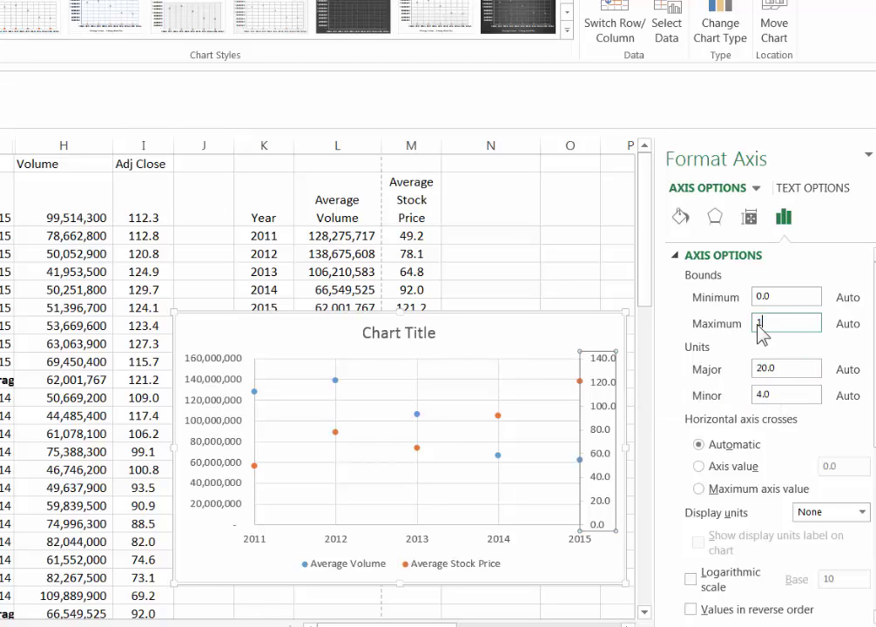
type("22")
left_click_drag(783, 296, 755, 296)
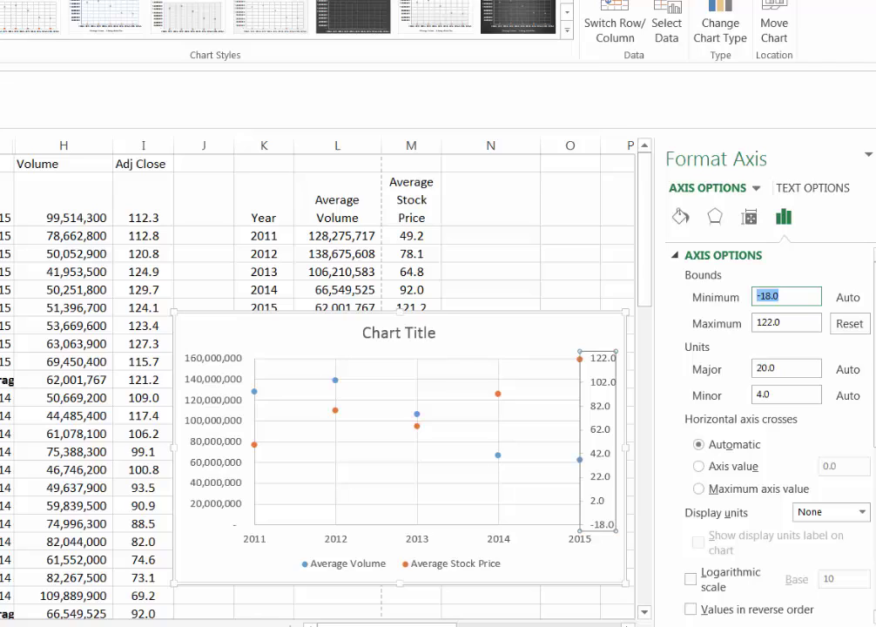
type("30")
left_click_drag(773, 324, 768, 324)
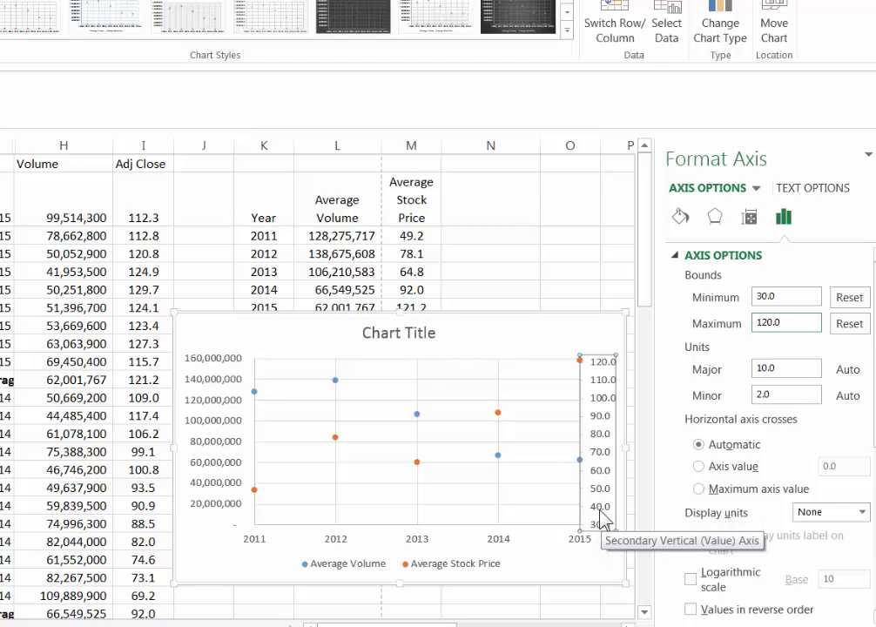
left_click(765, 296)
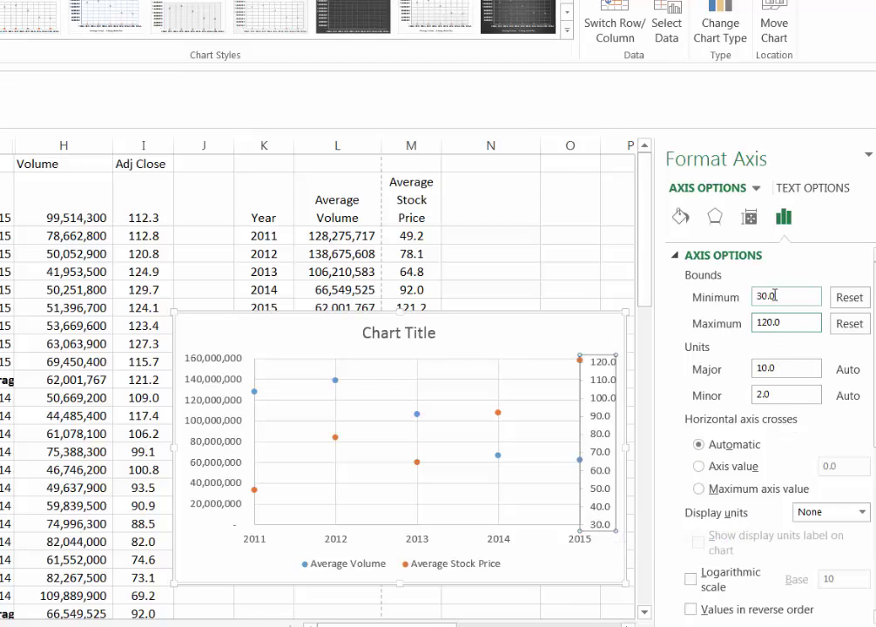
left_click_drag(764, 296, 753, 297)
type("40")
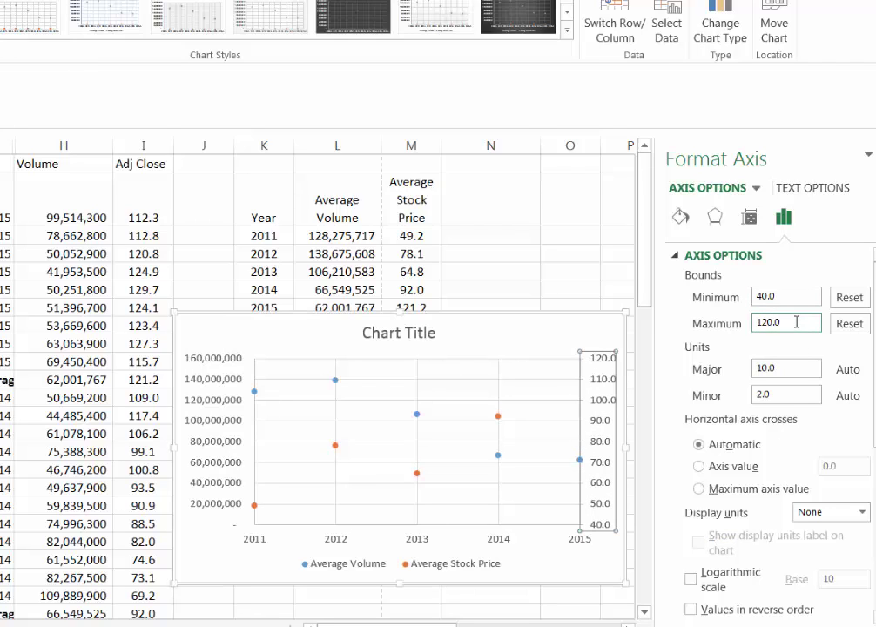
Step: Format the secondary vertical axis numbers with 0 decimal places
scroll(742, 475, "down", 5)
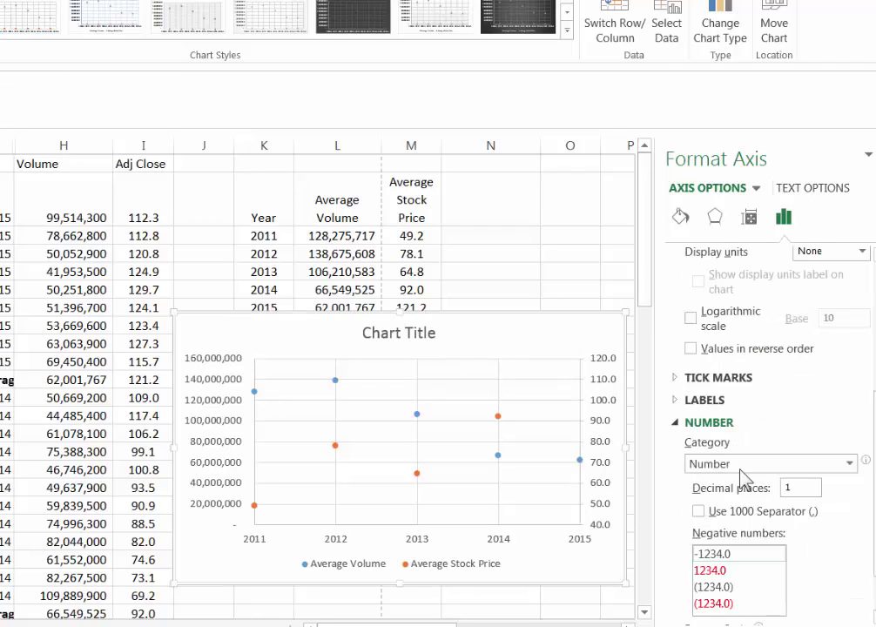
left_click(783, 490)
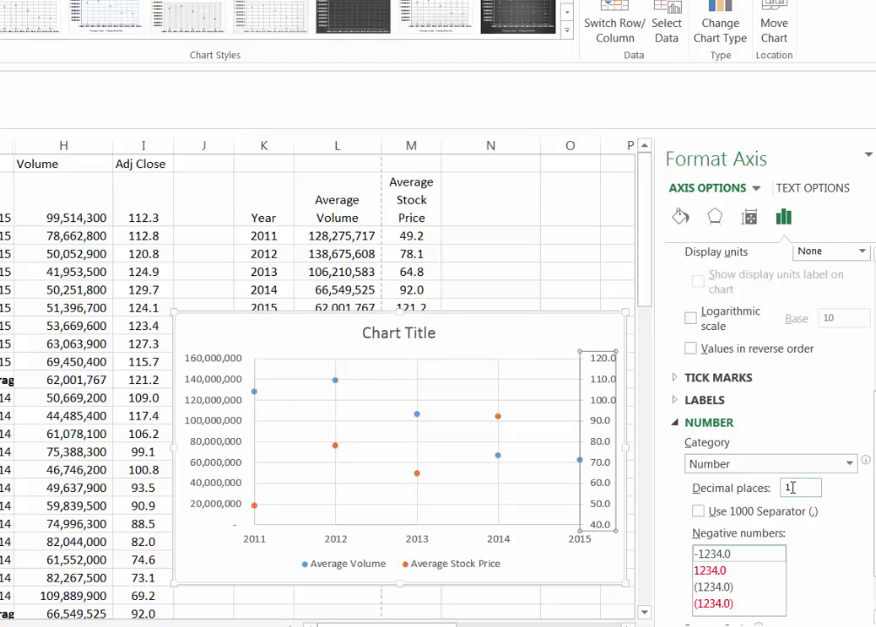
double_click(782, 487)
type("0")
scroll(788, 494, "up", 5)
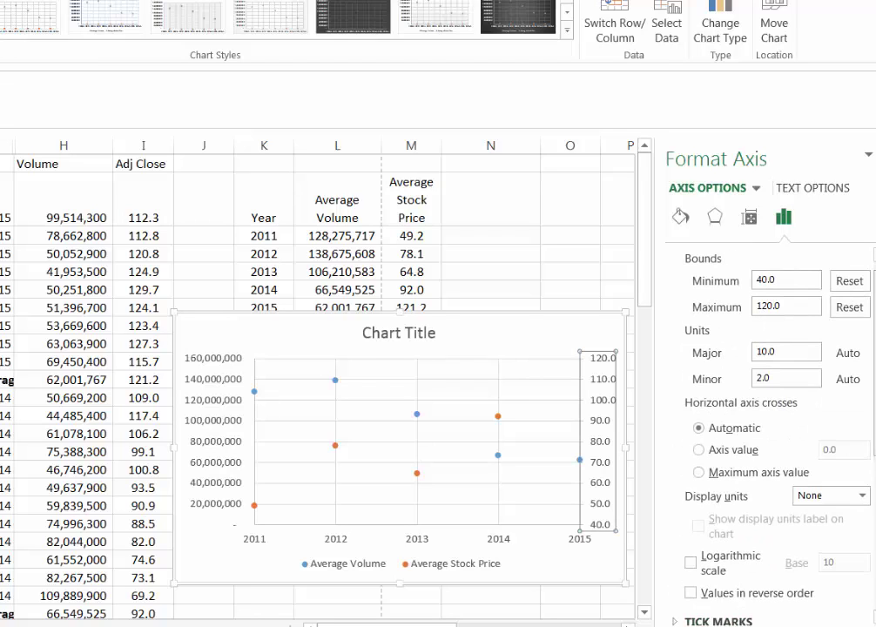
left_click(788, 351)
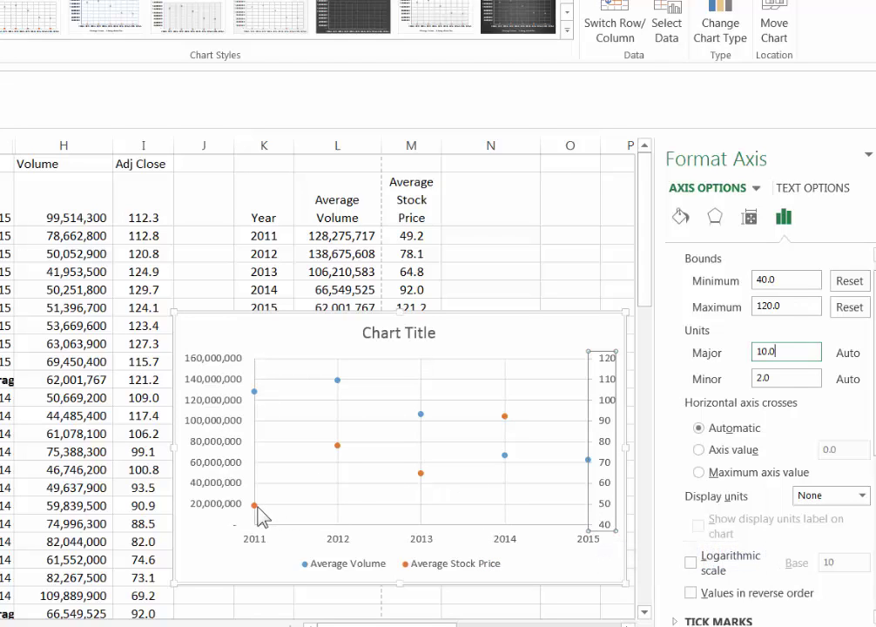
Step: Add a linear trendline to the Average Stock Price series
mouse_move(258, 507)
left_click(254, 506)
right_click(255, 505)
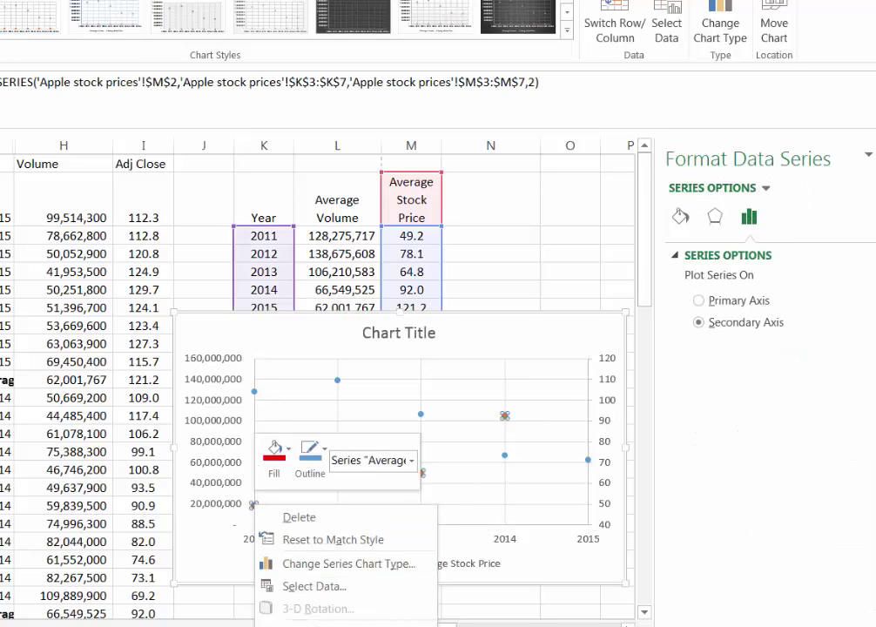
left_click(314, 626)
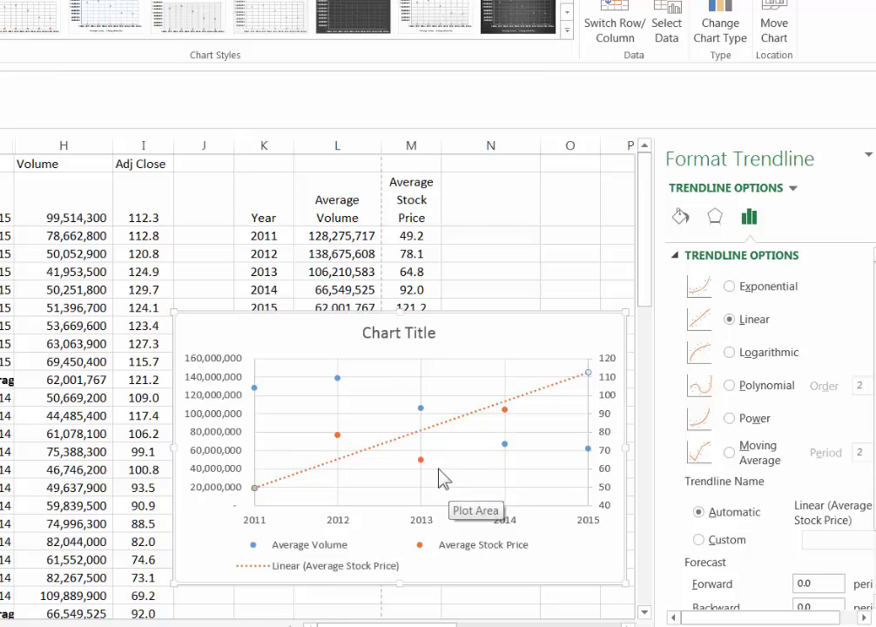
Step: Add a linear trendline to the Average Volume series in the scatter chart
left_click(337, 378)
right_click(337, 376)
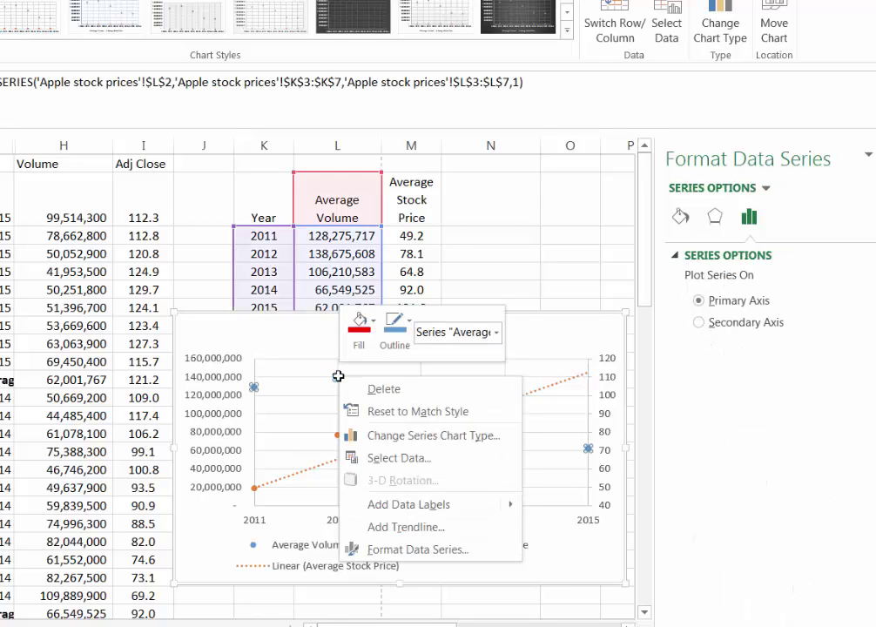
left_click(391, 529)
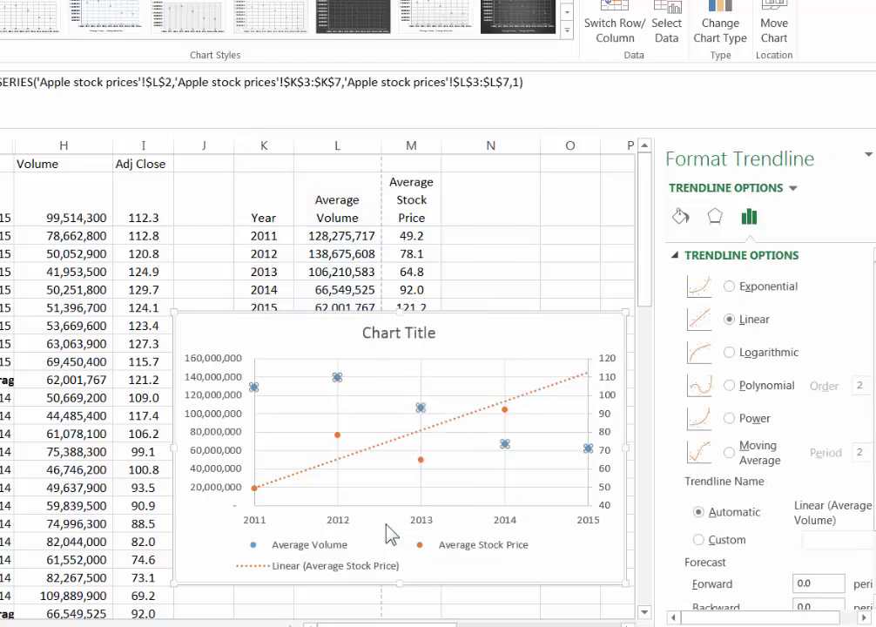
left_click(543, 488)
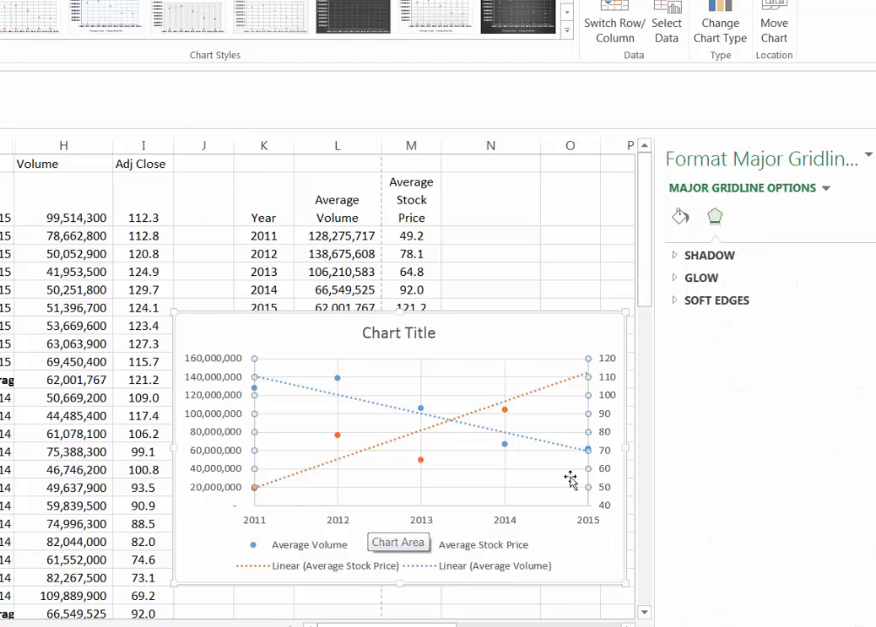
Step: Change the chart title to "Apple Graph of Volume and Stock Price"
left_click(395, 335)
left_click_drag(438, 335, 363, 334)
type("A")
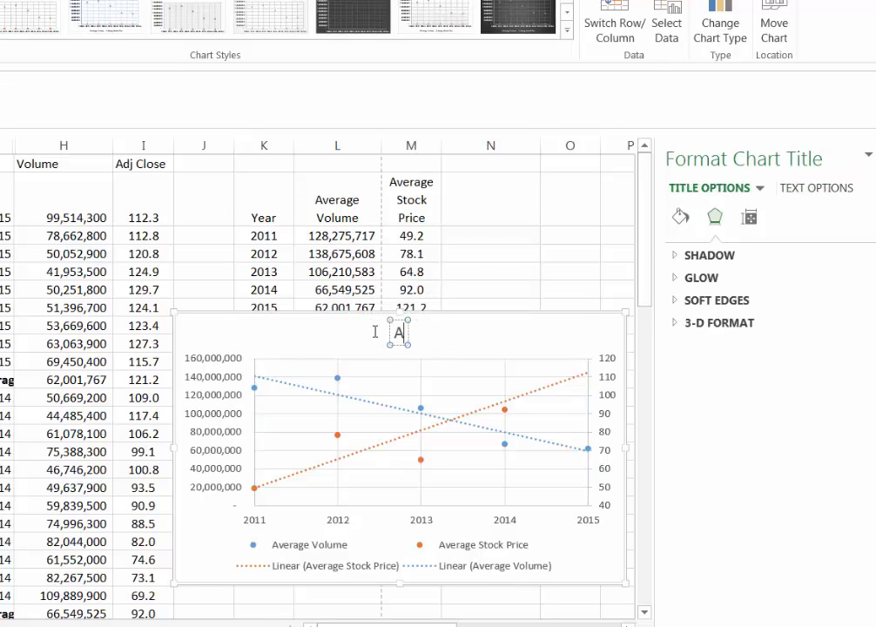
type("pple gr")
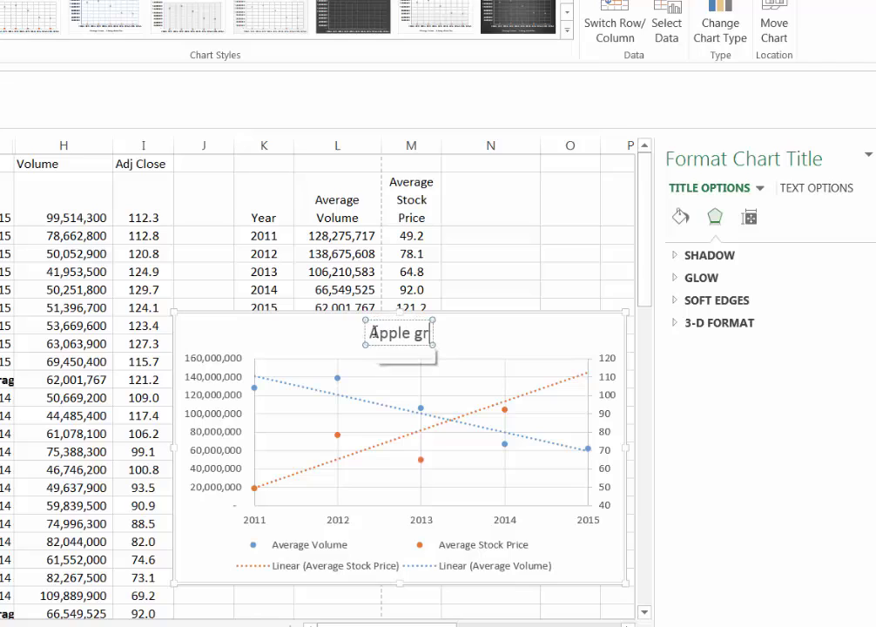
key("BackSpace")
key("BackSpace")
key("BackSpace")
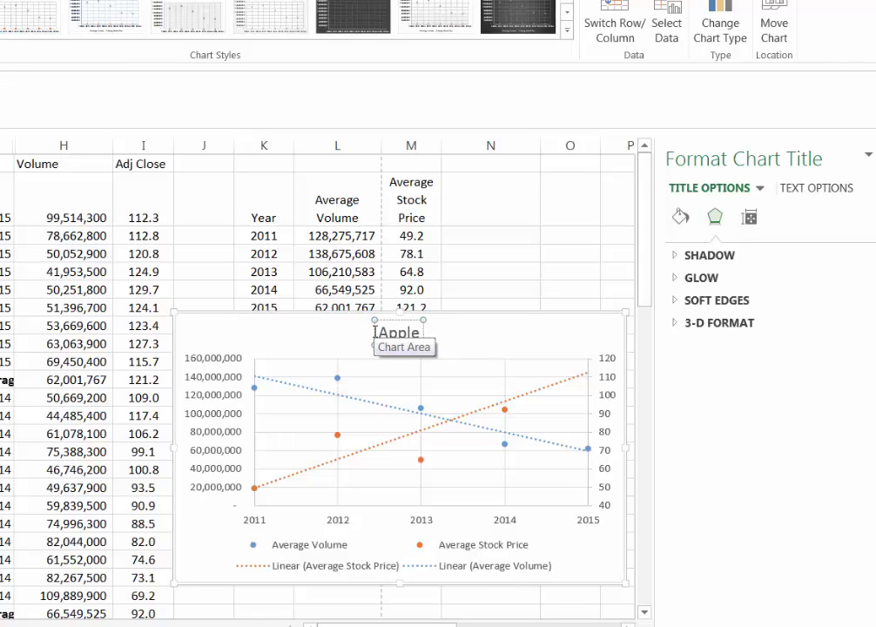
type("Graph")
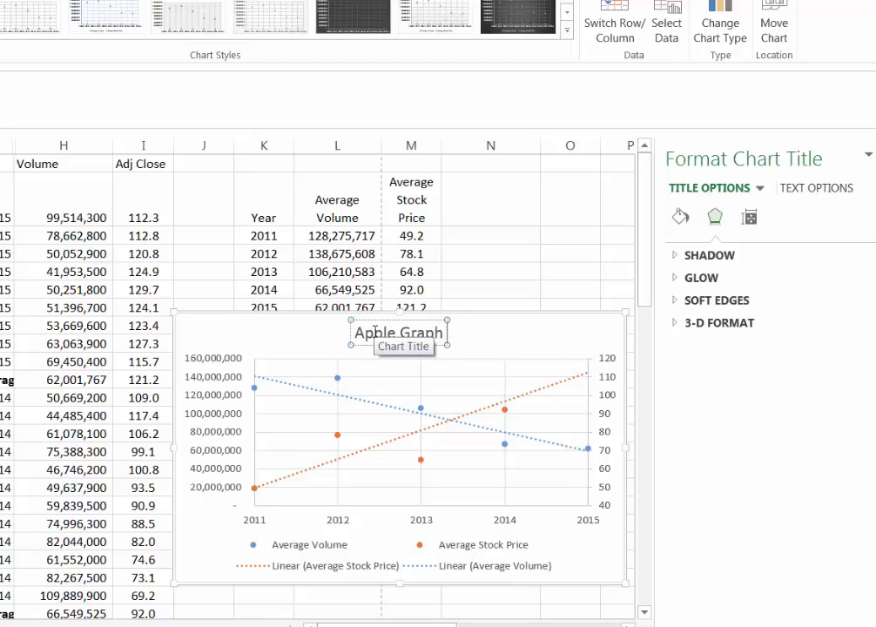
type(" of Vol")
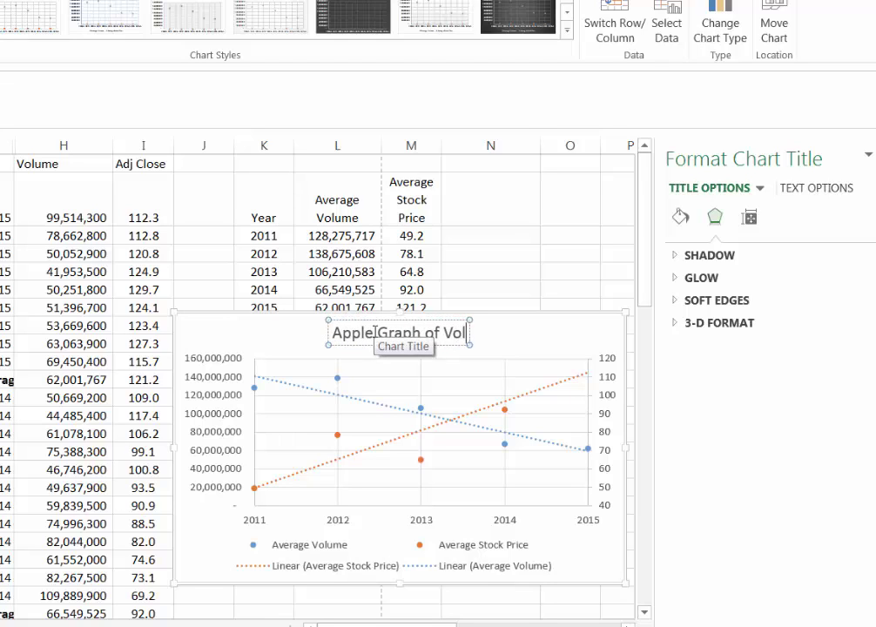
type("ume")
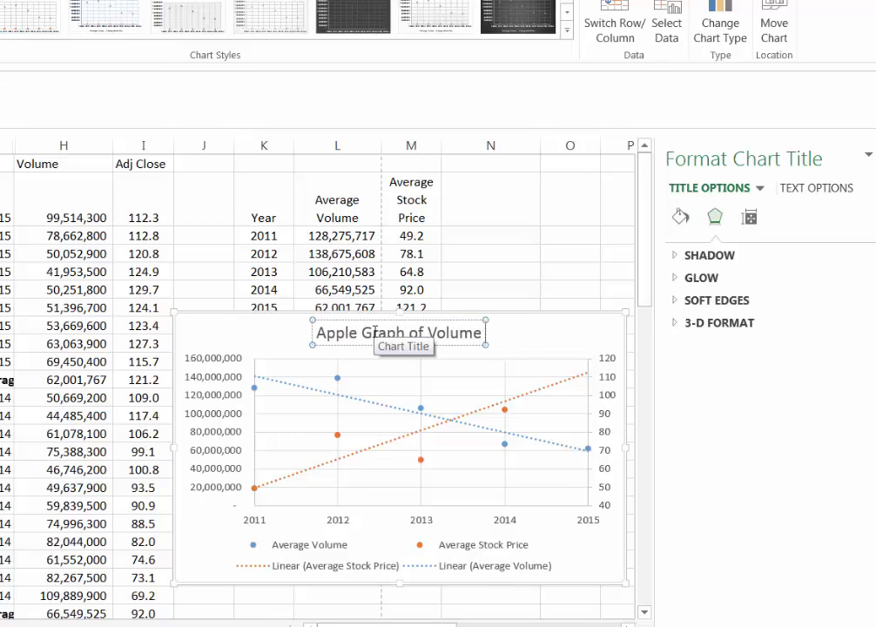
type(" and Stock")
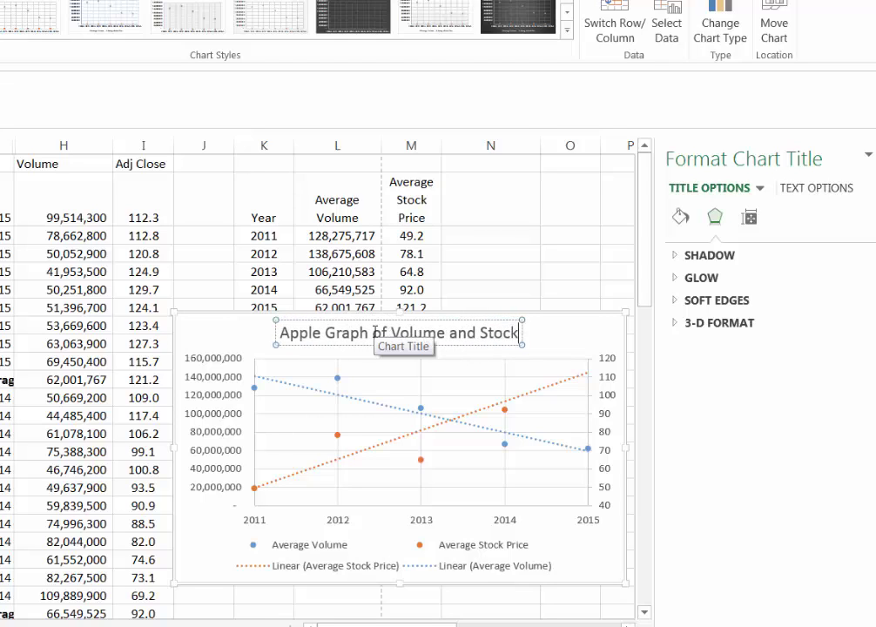
type(" Price")
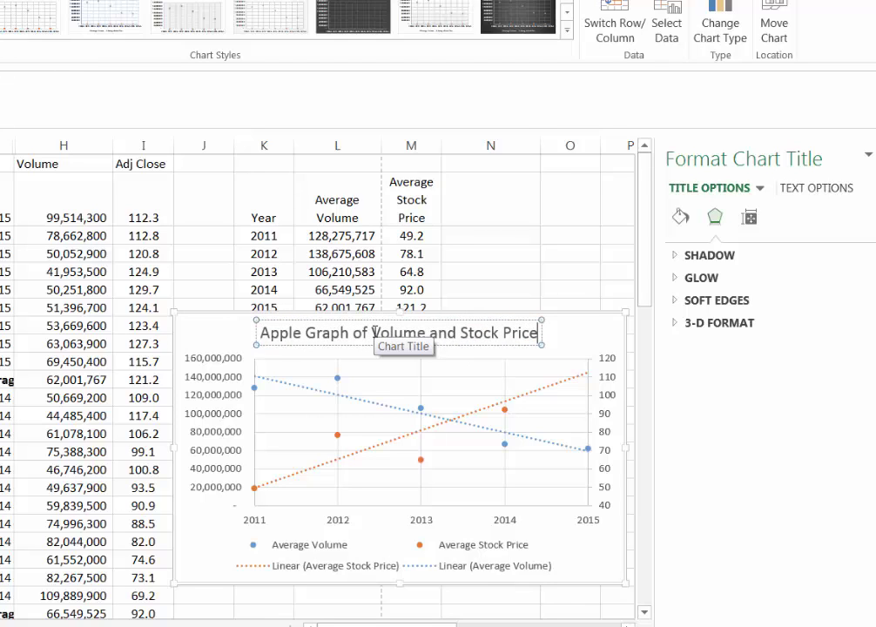
left_click(514, 276)
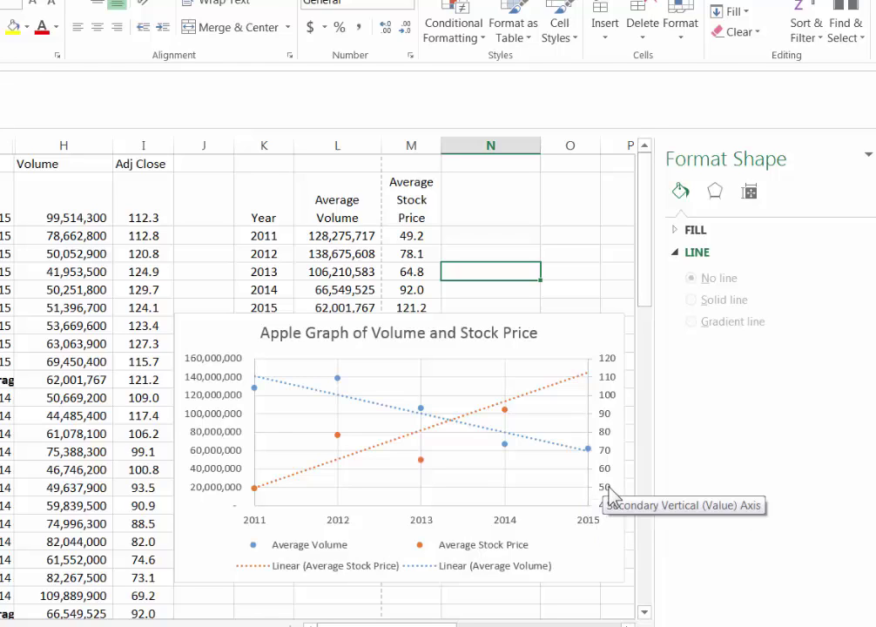
Step: Capture the whole finished chart as a rectangular snip with the Snipping Tool
left_click(228, 331)
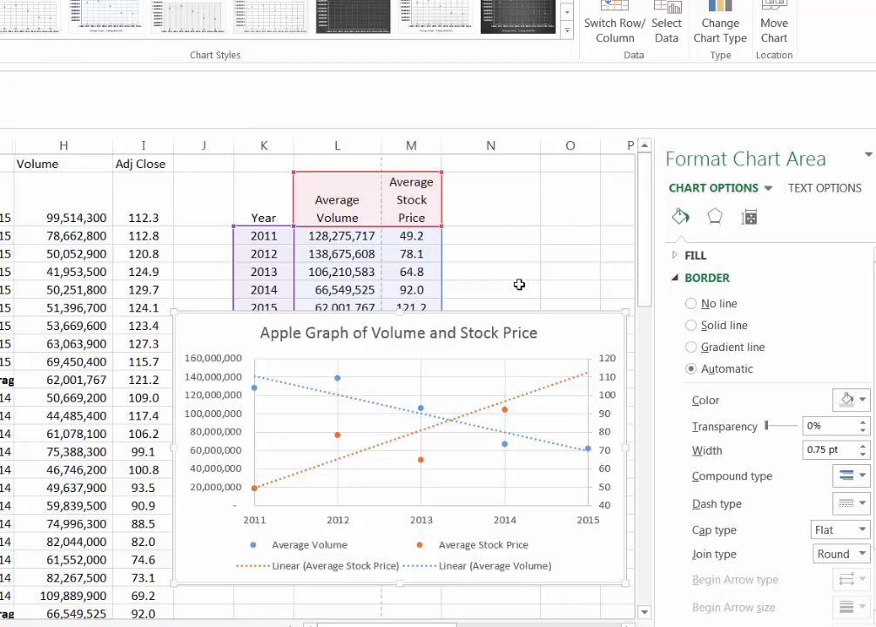
left_click(518, 290)
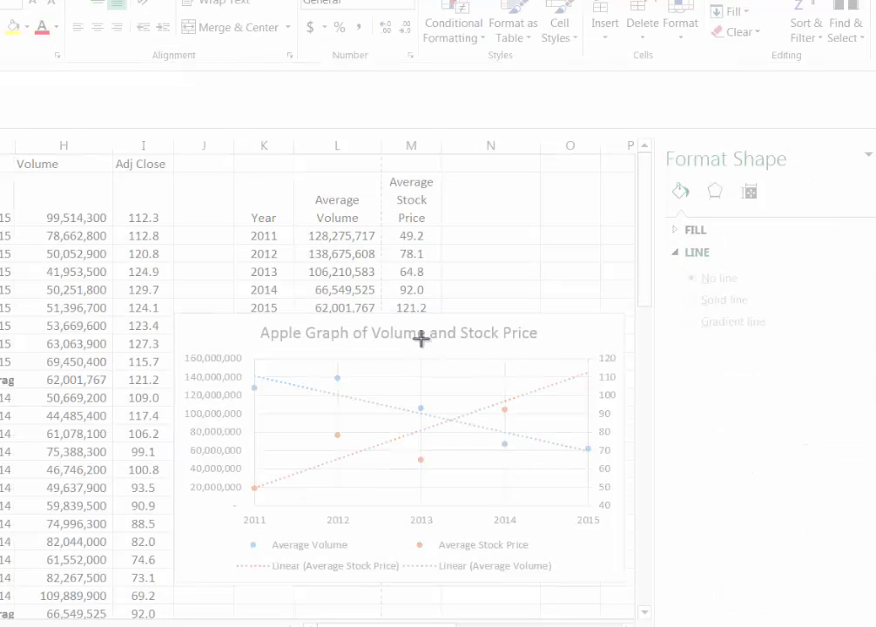
left_click_drag(176, 317, 627, 581)
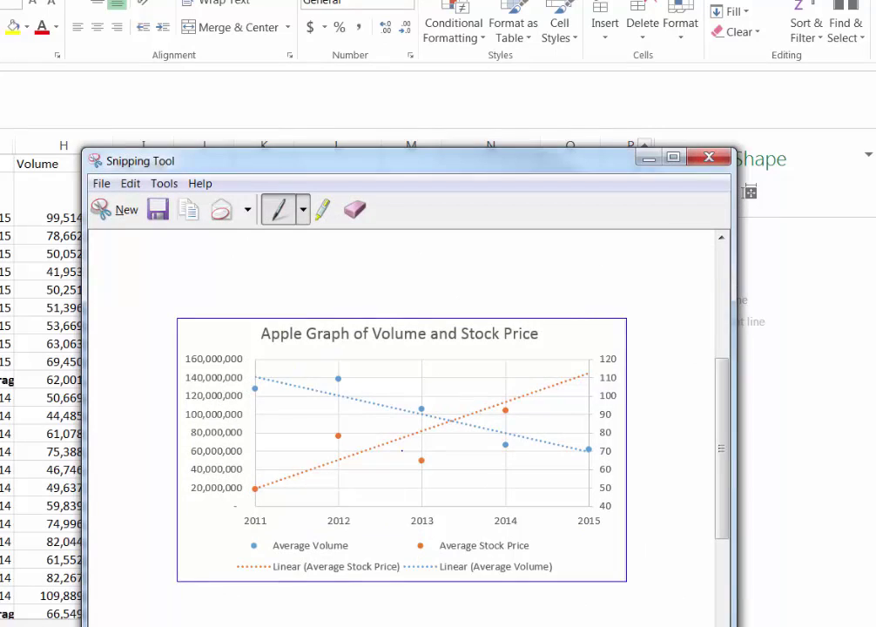
Step: Save the snip to the Desktop as a JPEG file named "Apple Graph.1" and close the Snipping Tool
left_click(101, 184)
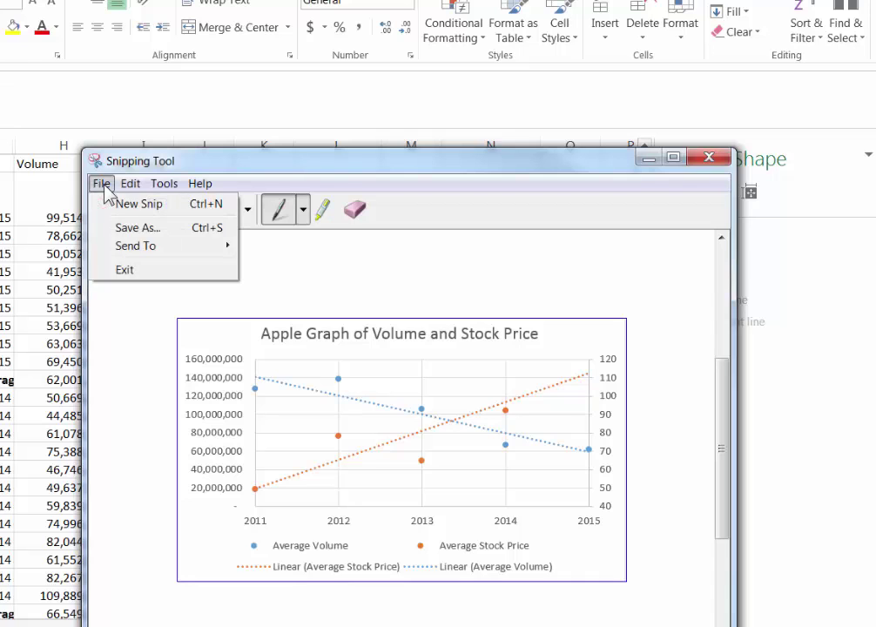
left_click(148, 229)
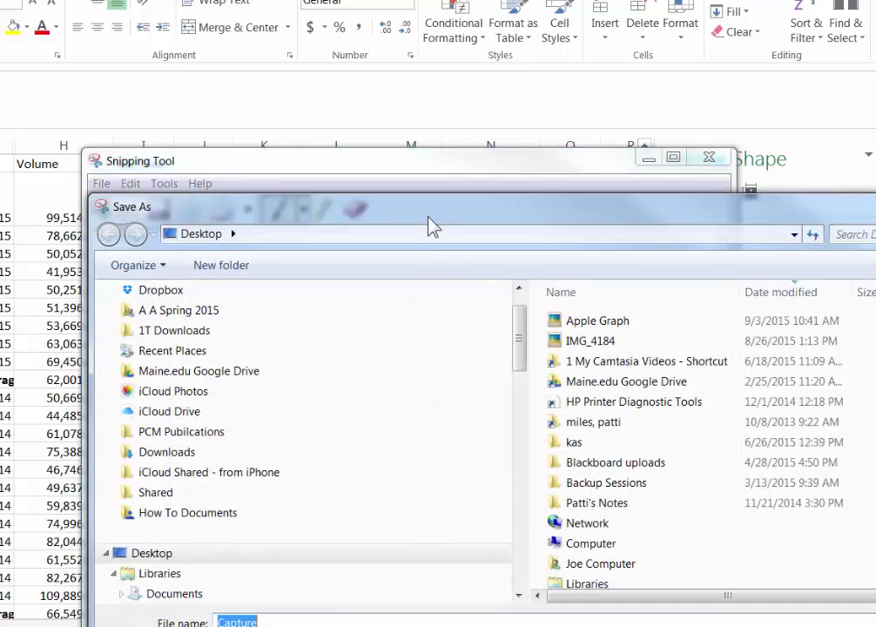
left_click_drag(430, 225, 365, 42)
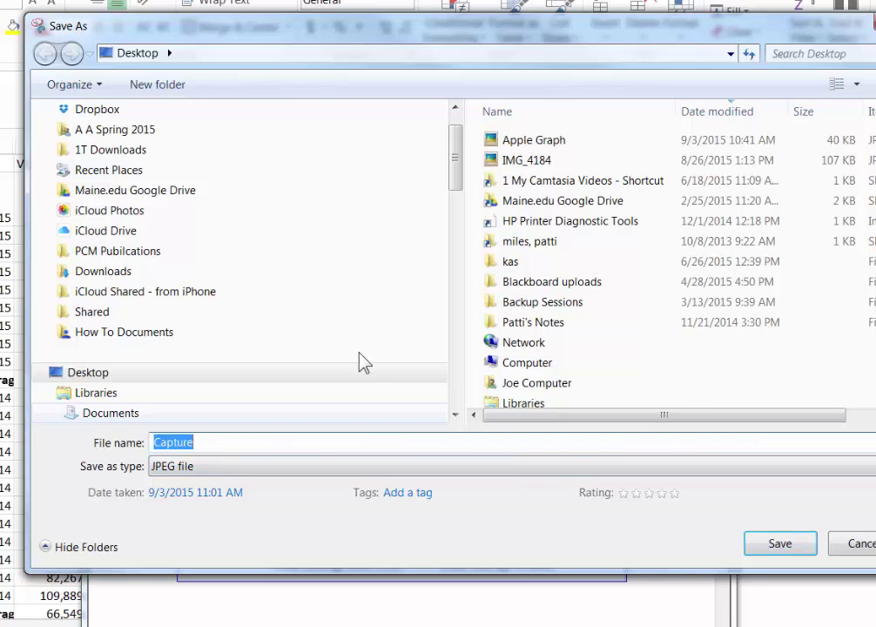
left_click(199, 444)
left_click_drag(199, 444, 148, 442)
type("Apple G")
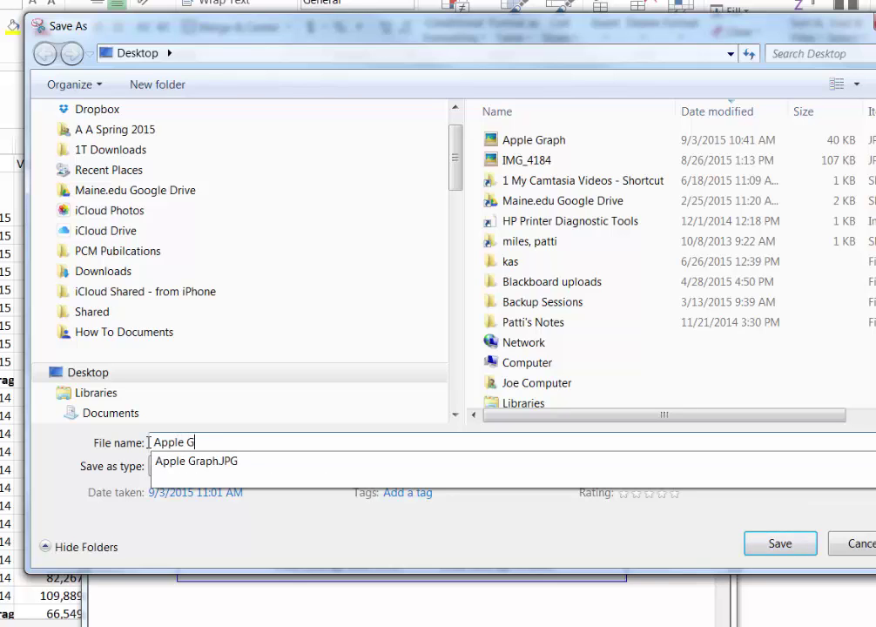
type("raph.1")
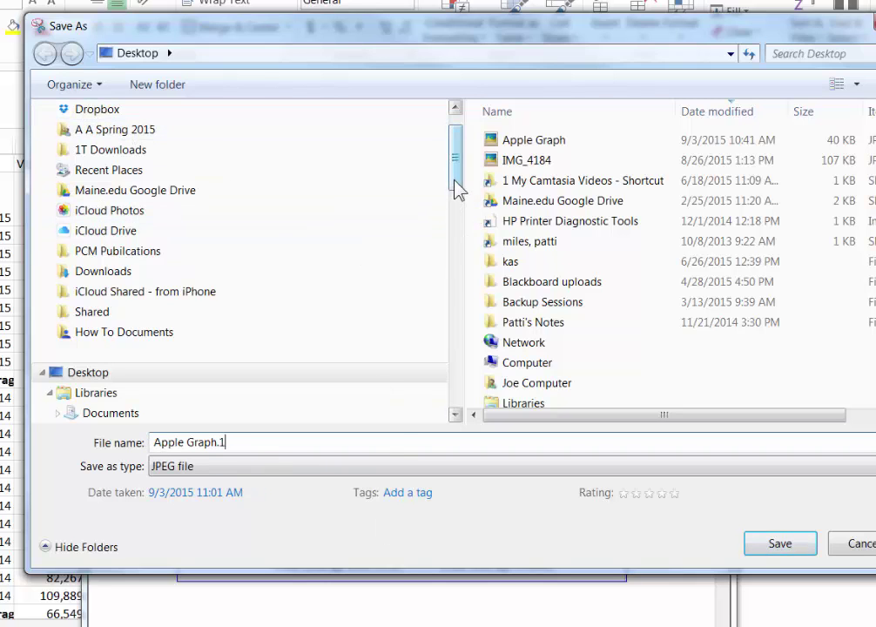
left_click_drag(453, 184, 454, 165)
left_click(266, 141)
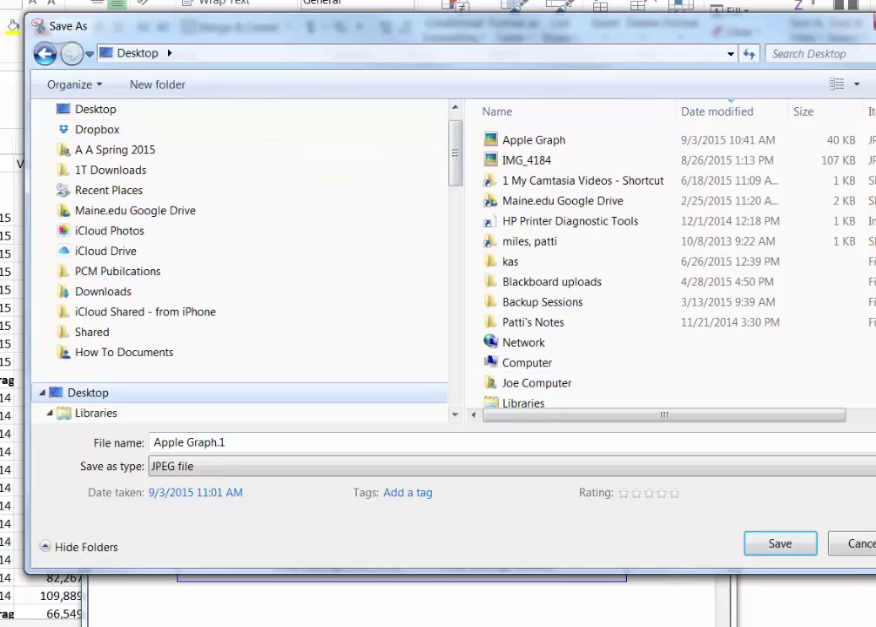
left_click(777, 546)
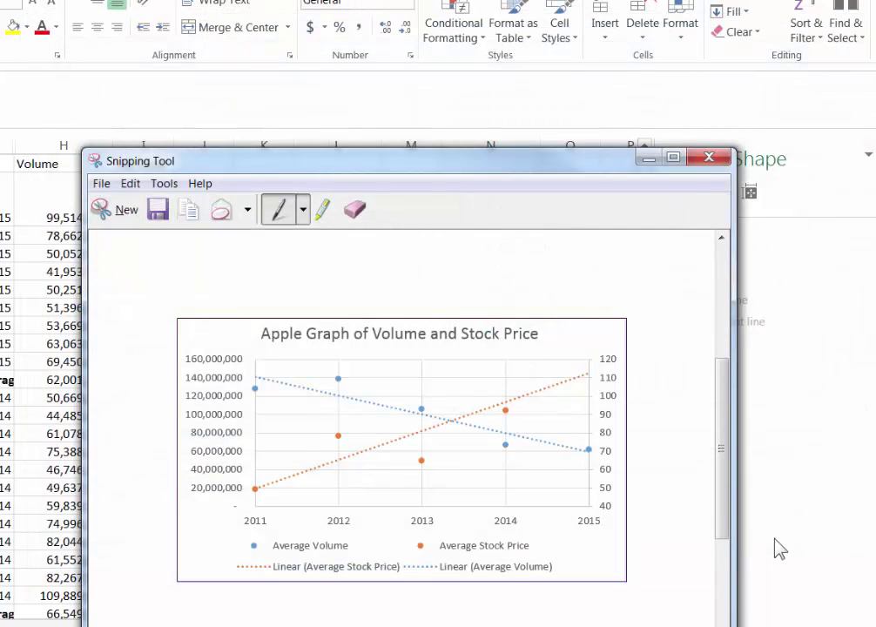
left_click(709, 160)
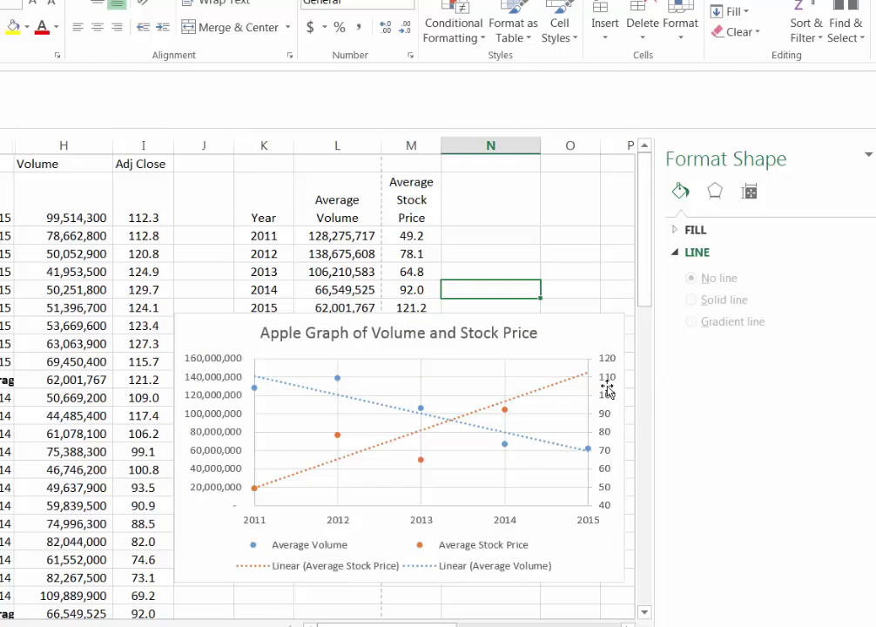
Step: Switch to the Create Forum page in Chrome and insert Apple Graph.1 from the Desktop after the description's existing graph, without an image description
key("alt+Tab")
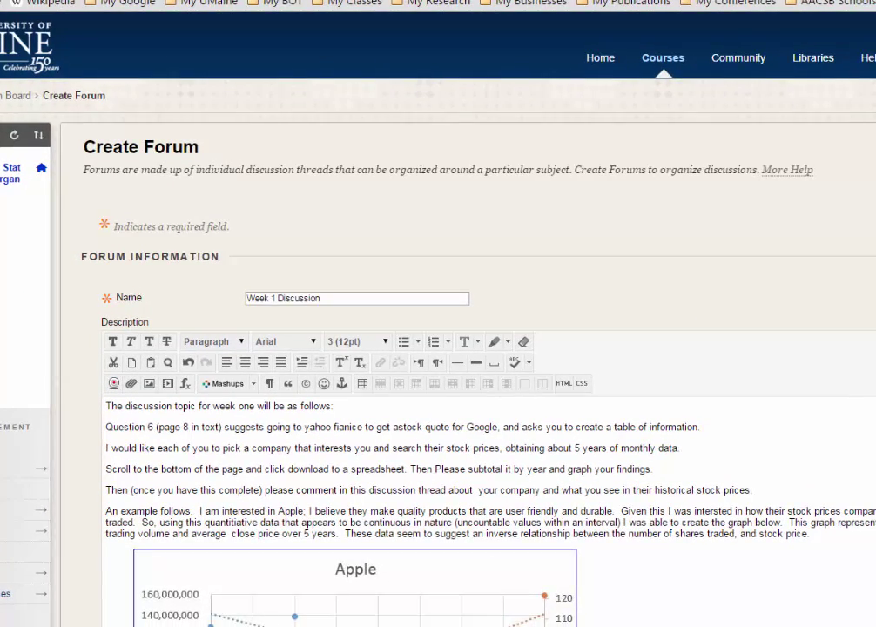
left_click(370, 564)
left_click(636, 560)
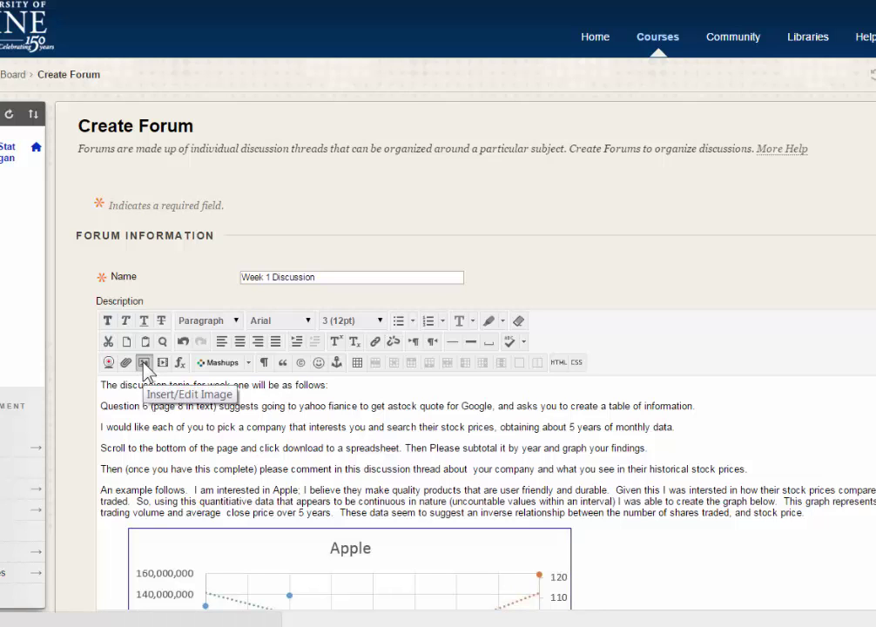
left_click(144, 364)
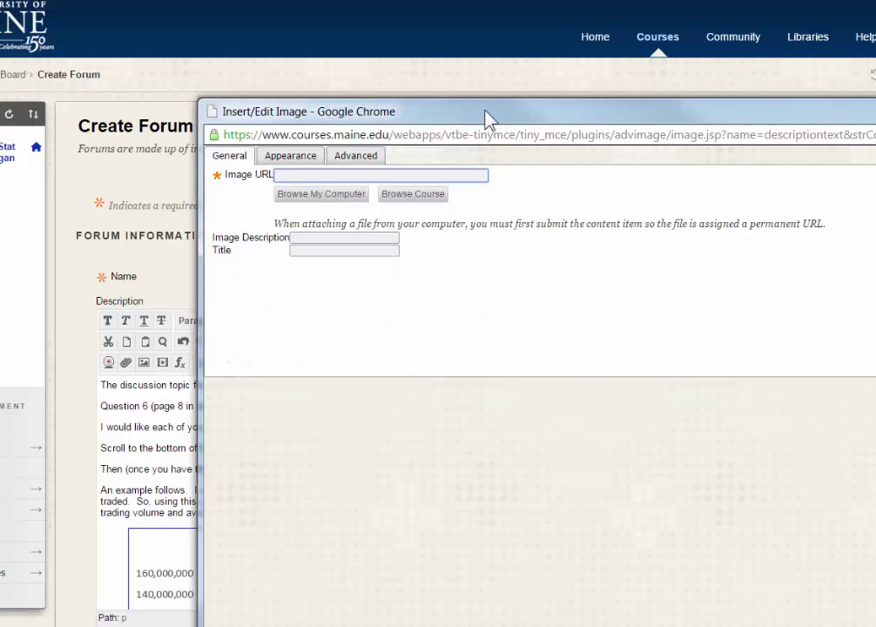
left_click_drag(488, 111, 366, 106)
left_click(209, 200)
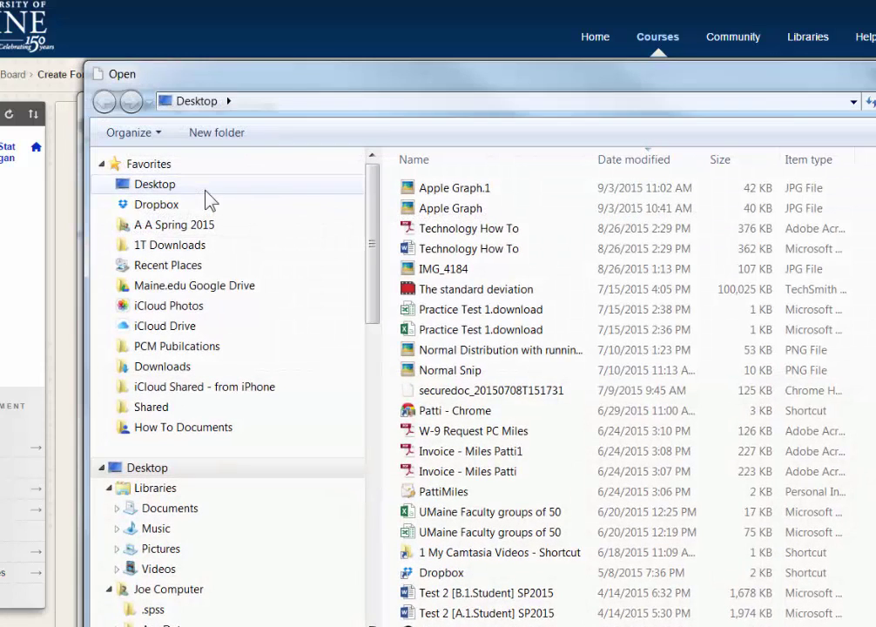
left_click(440, 191)
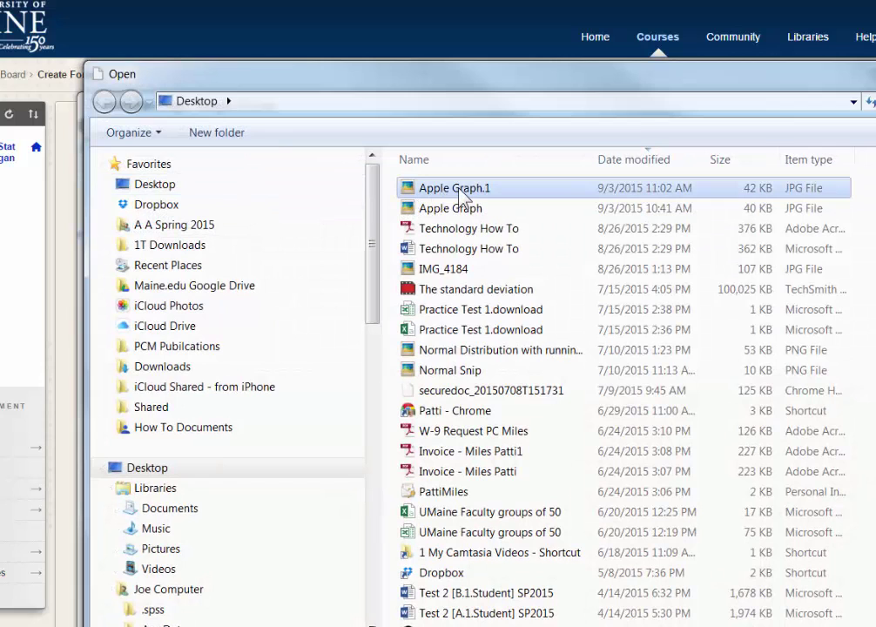
double_click(459, 197)
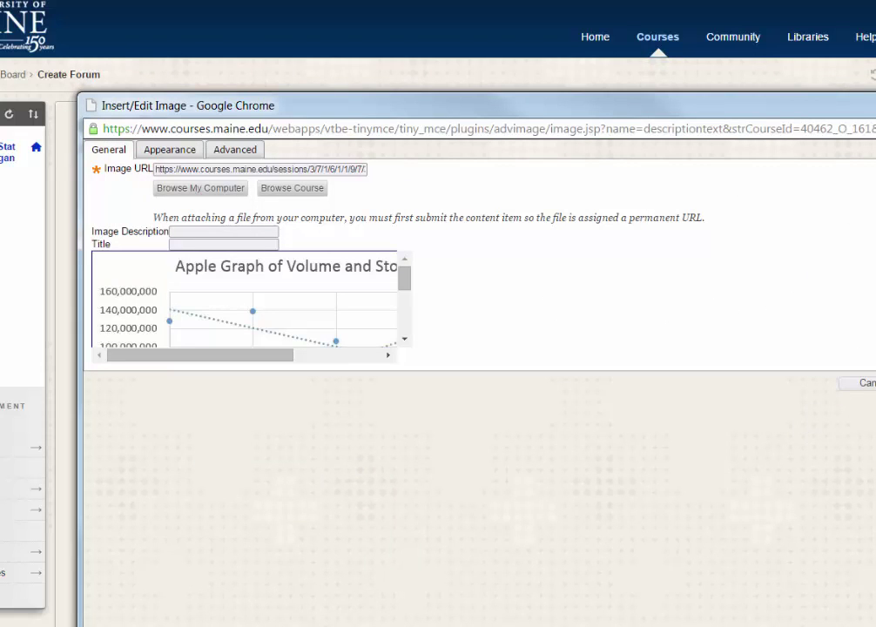
key("Return")
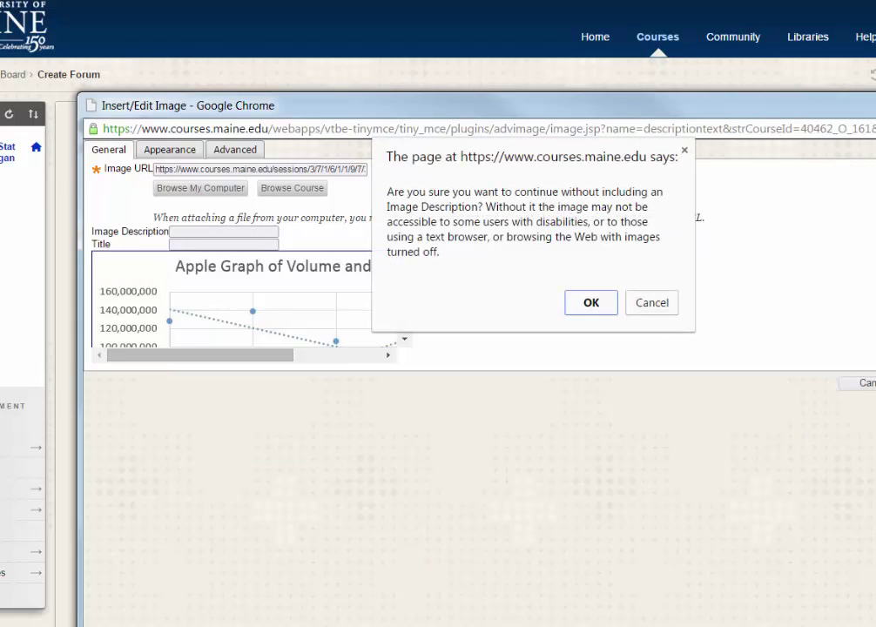
left_click(597, 307)
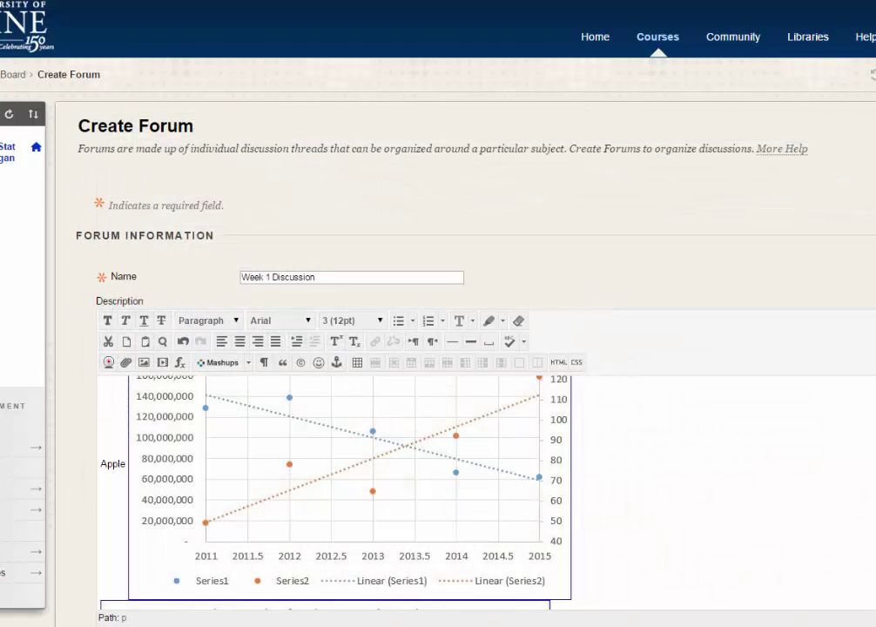
Step: Review the inserted graph, the existing Apple graph and the example text in the Week 1 Discussion description
scroll(331, 487, "down", 4)
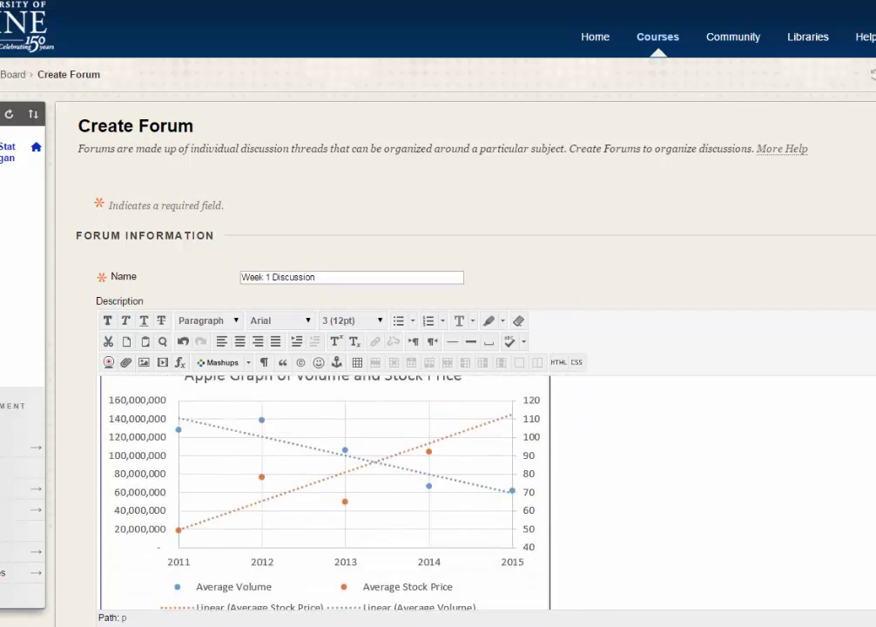
left_click(349, 477)
left_click(597, 476)
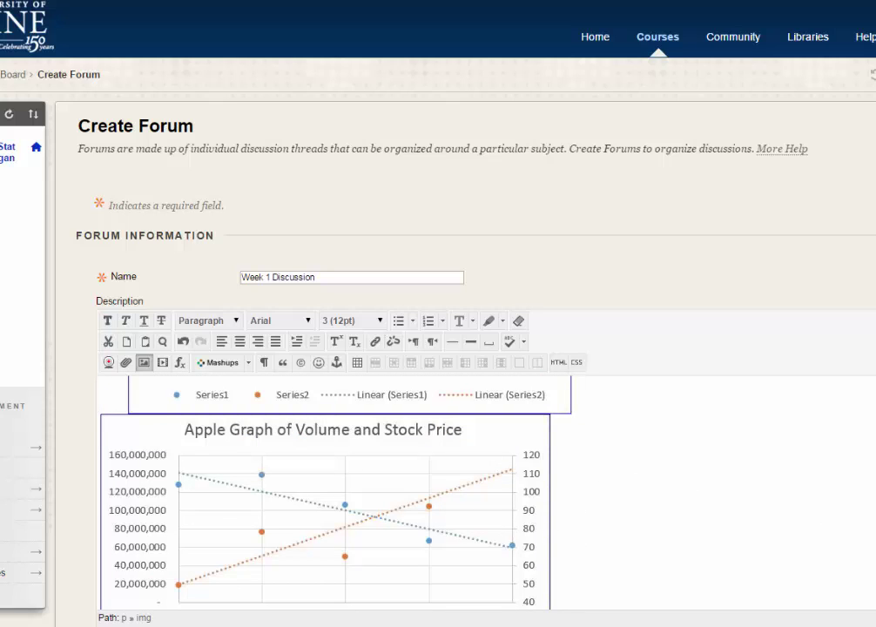
scroll(487, 491, "up", 6)
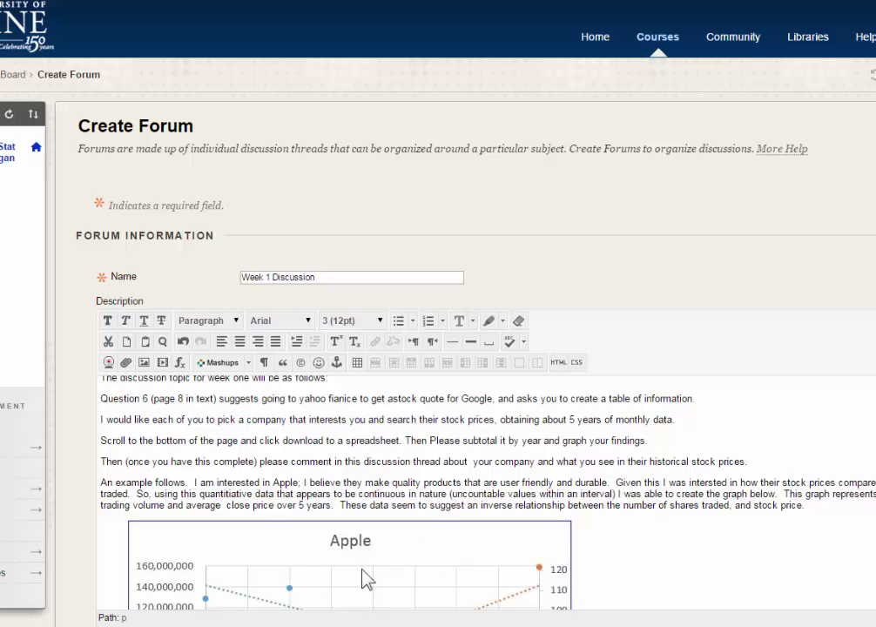
scroll(439, 571, "down", 3)
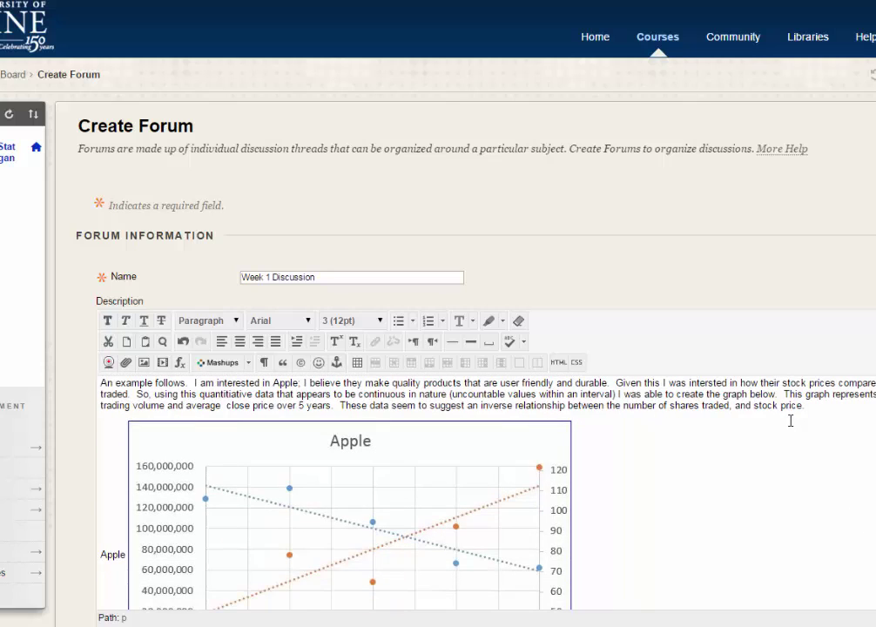
scroll(401, 558, "up", 1)
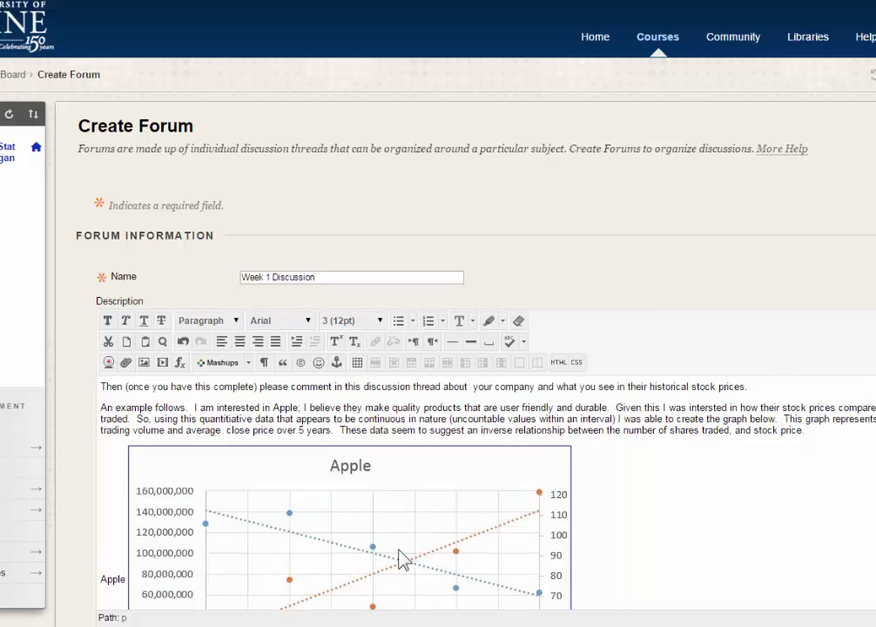
scroll(590, 548, "up", 1)
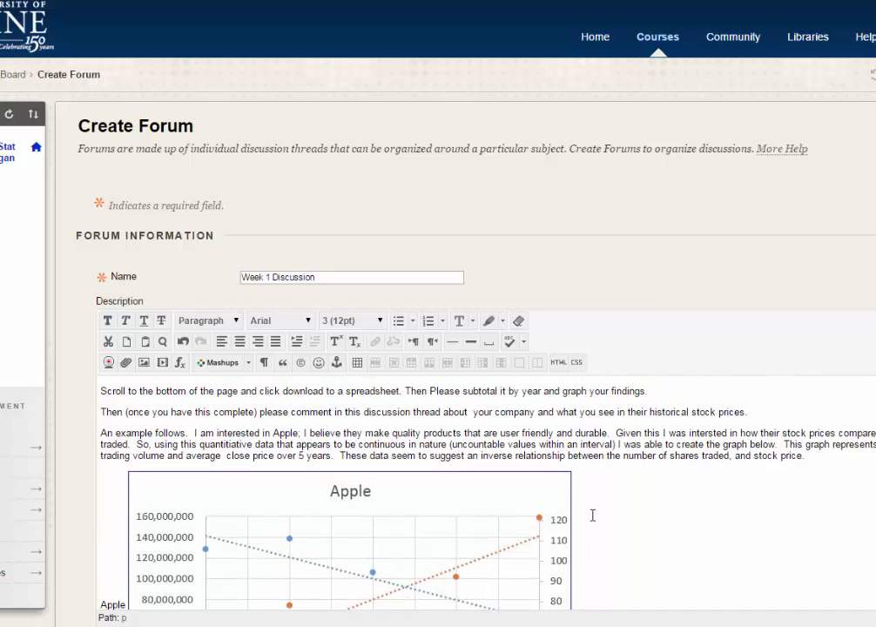